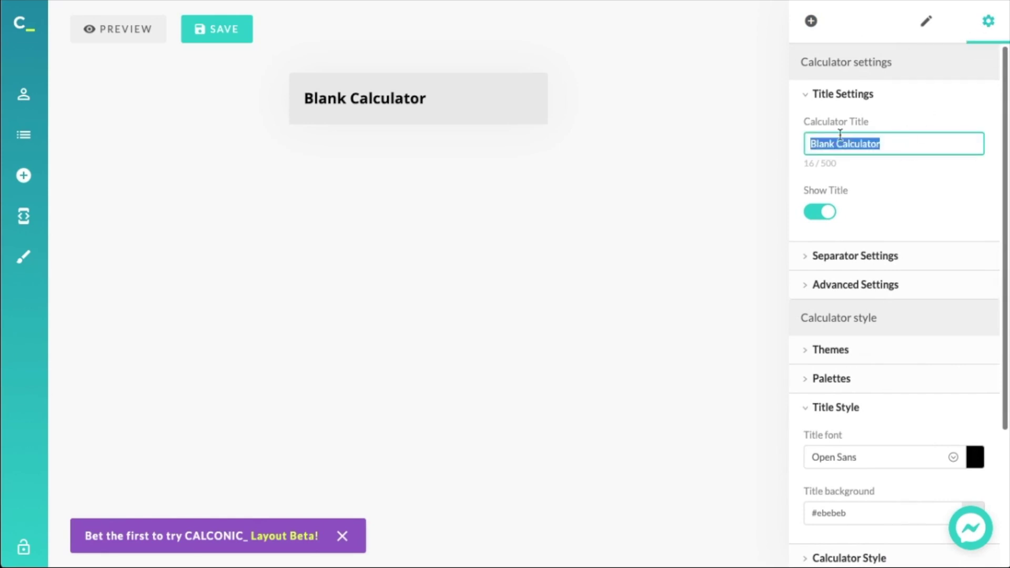
Set the calculator title to "Get an instant quote for our cleaning service".
{"action": "triple_click", "coordinate": [903, 144]}
{"action": "key", "text": "Home"}
{"action": "triple_click", "coordinate": [902, 138]}
{"action": "type", "text": "Get an instant quote for our cleaning service"}
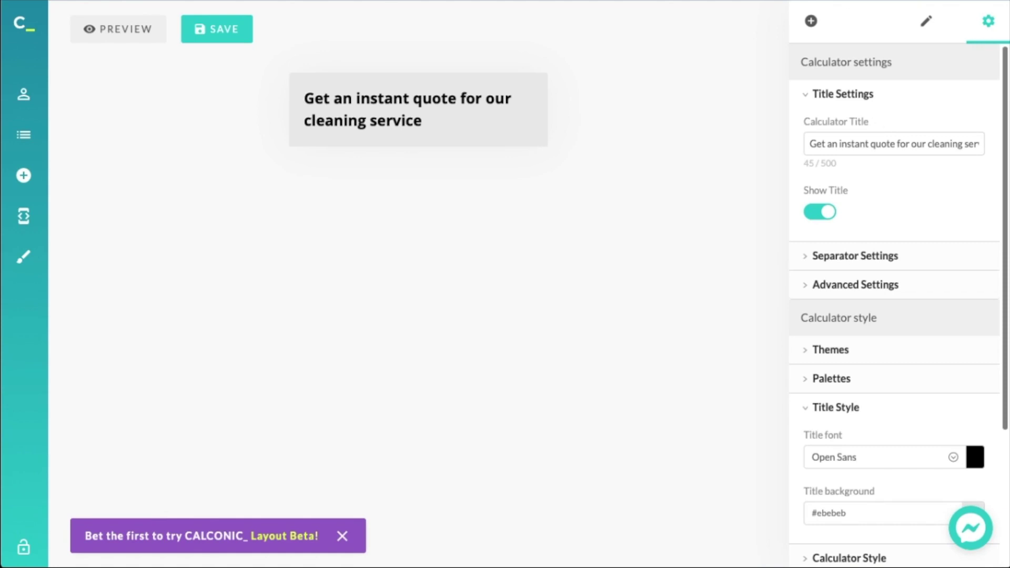
Add an information block on bedroom, kitchen and bathroom cleaning, with bullets for floors and carpets, dusting, scrubbing sinks and toilets, mirrors and chrome, and trash cans.
{"action": "left_click", "coordinate": [811, 21]}
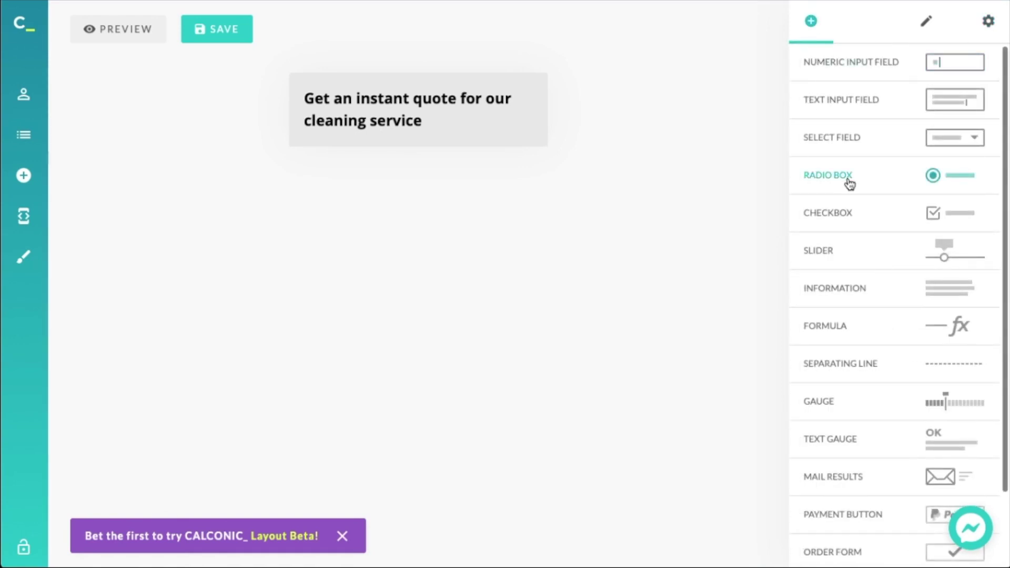
{"action": "left_click", "coordinate": [836, 298]}
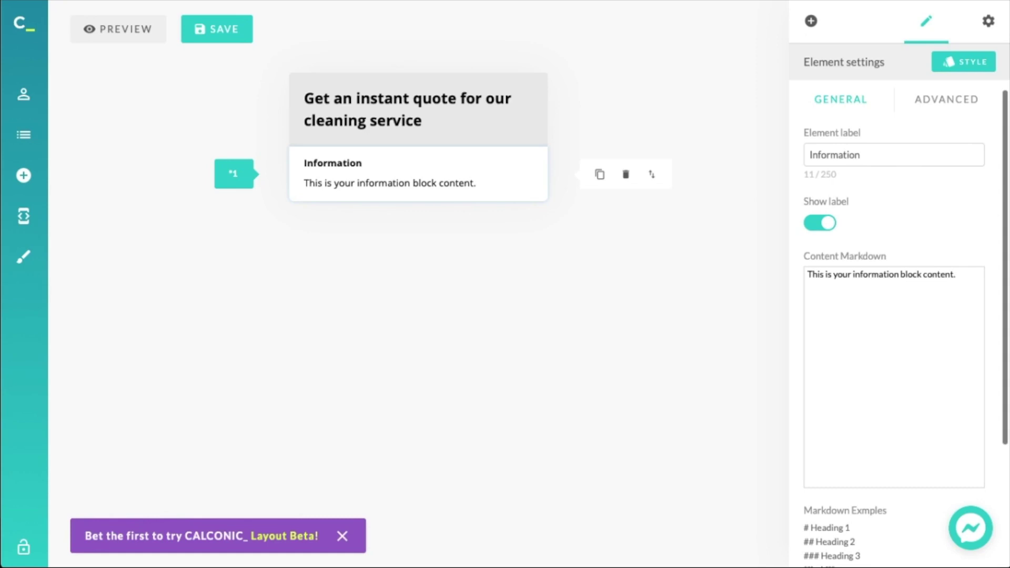
{"action": "triple_click", "coordinate": [925, 333]}
{"action": "type", "text": "We will clean bedroom, kitchen space, and bathroom. Including: • Cleaning floors and carpets • Dusting furniture and other surfaces • Scrubbing sinks, tubs, showers, and toilets • Cleaning mirrors and polishing chrome • Emptying trash cans"}
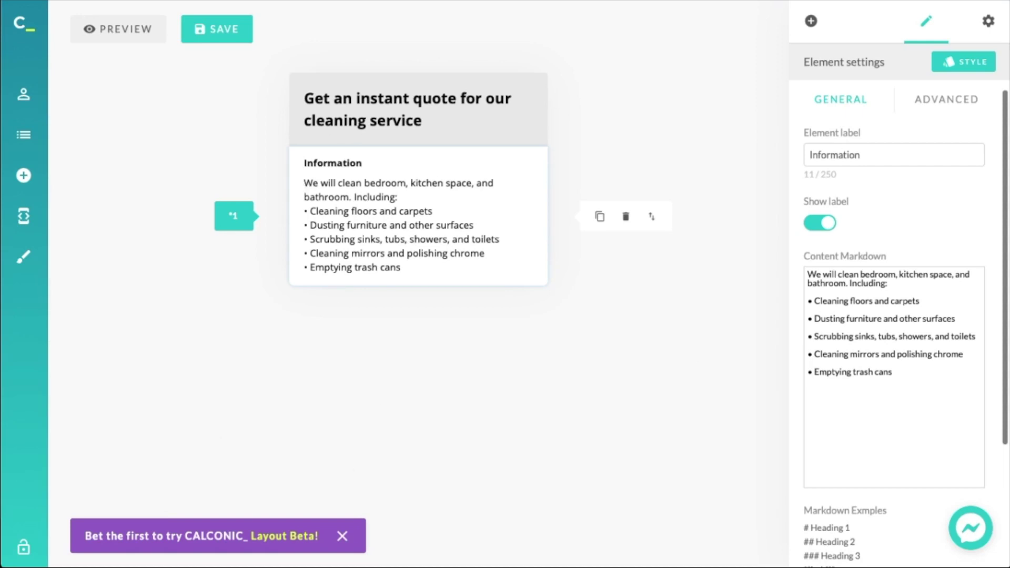
Label the information block "Let us take a care of your home".
{"action": "triple_click", "coordinate": [898, 154]}
{"action": "type", "text": "Let us take a care of your home"}
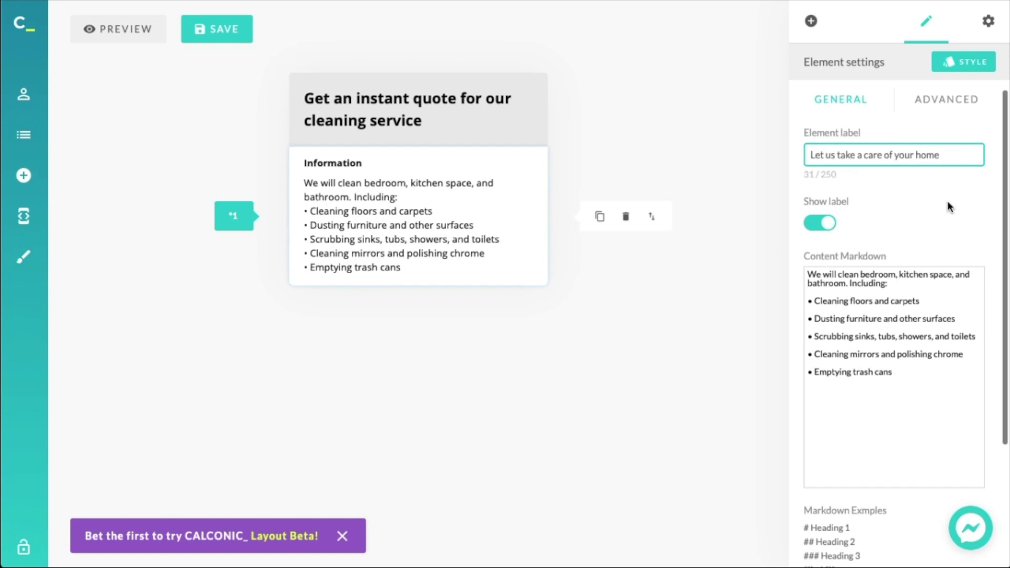
{"action": "left_click", "coordinate": [913, 193]}
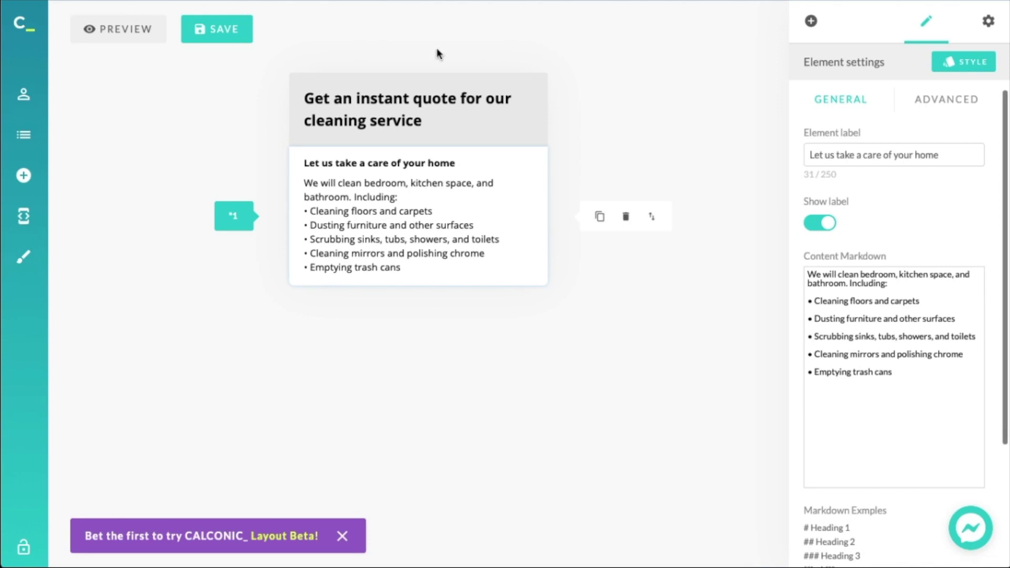
Add a select field labelled "How often do you need our cleaning service?".
{"action": "left_click", "coordinate": [811, 21]}
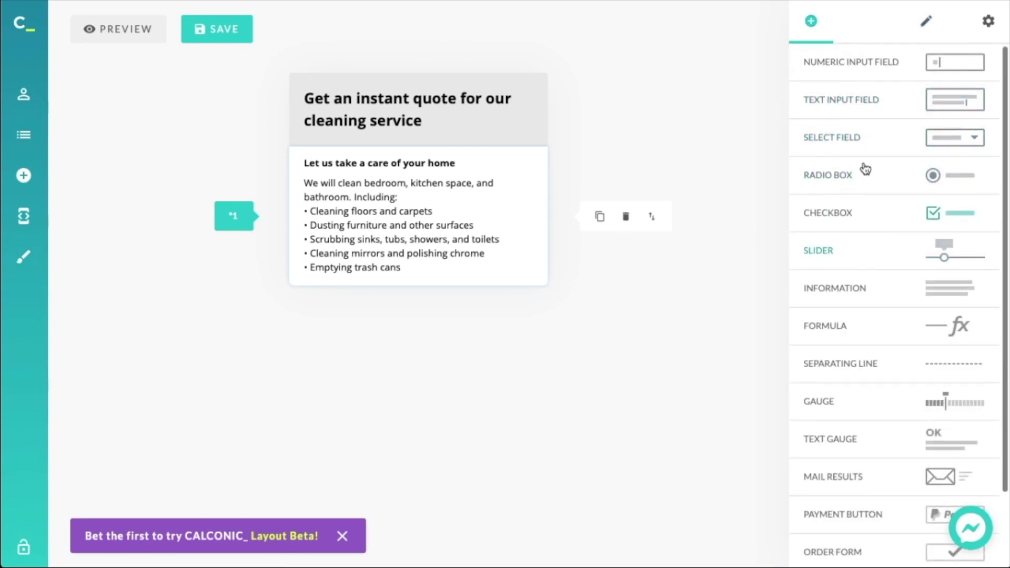
{"action": "left_click", "coordinate": [853, 150]}
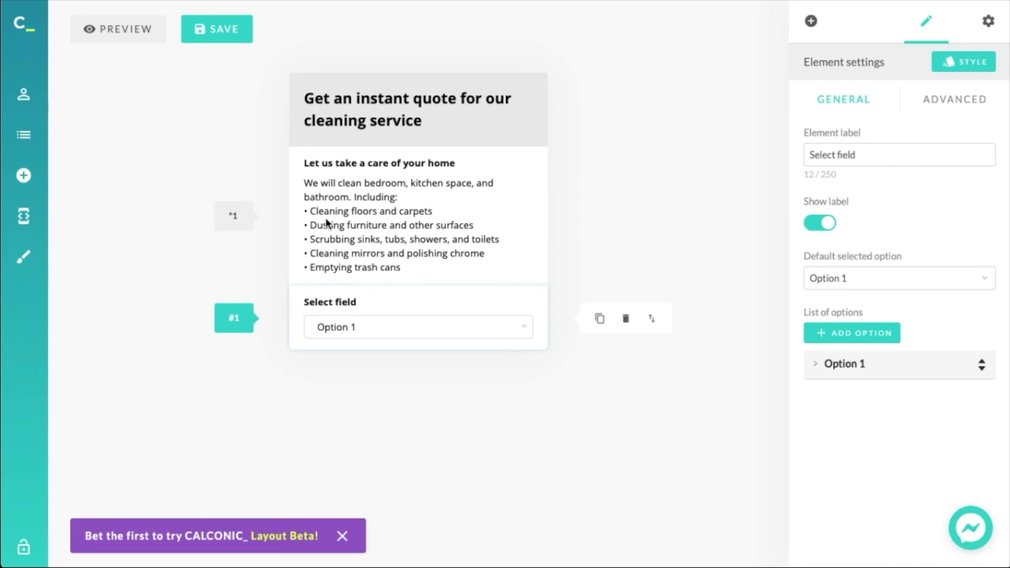
{"action": "left_click", "coordinate": [888, 151]}
{"action": "key", "text": "ctrl+a"}
{"action": "type", "text": "How often do you need our cleaning service?"}
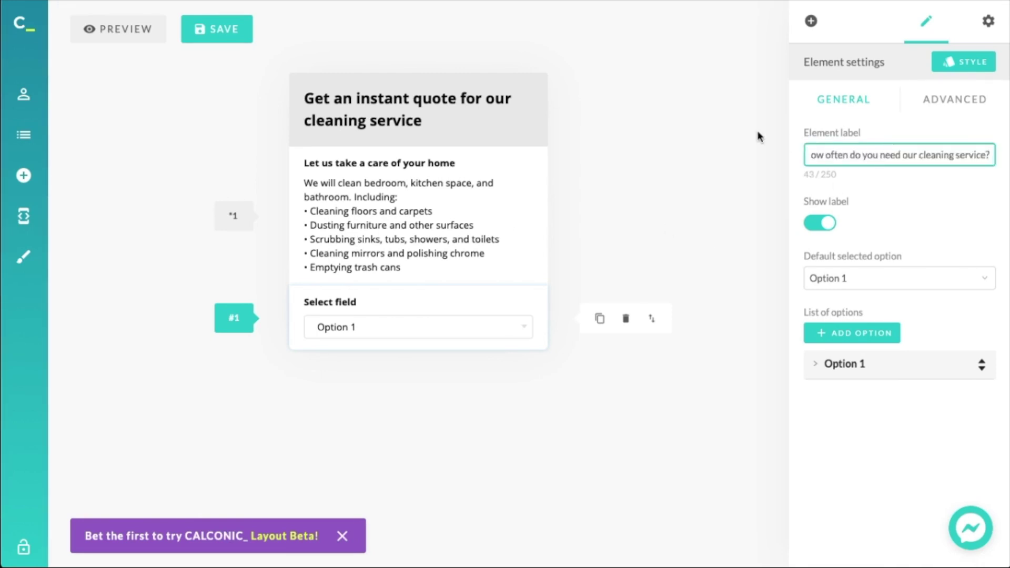
{"action": "left_click", "coordinate": [686, 135]}
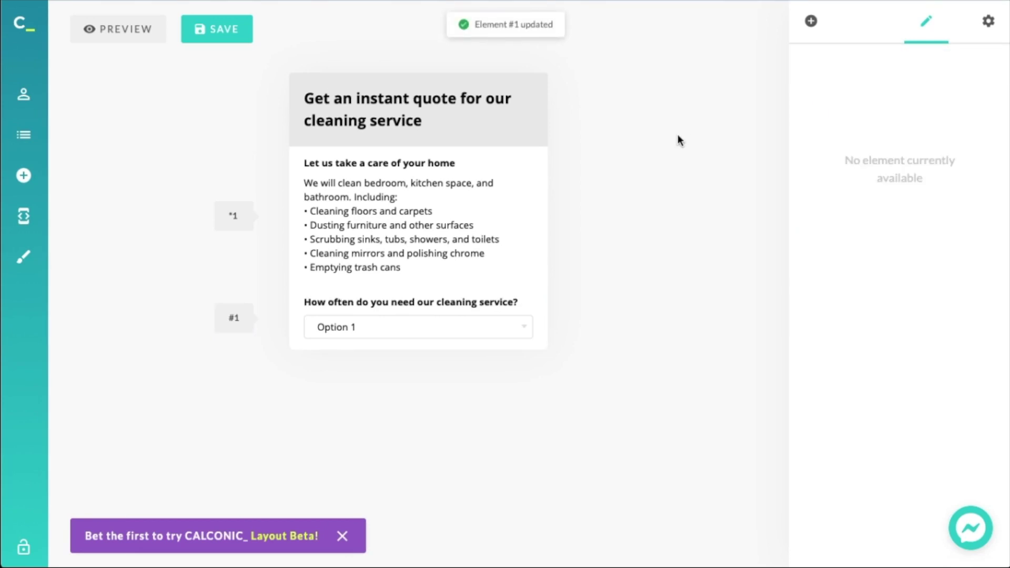
Rename the first option of the cleaning frequency field "Every week" and set its value to 95.
{"action": "left_click", "coordinate": [442, 304]}
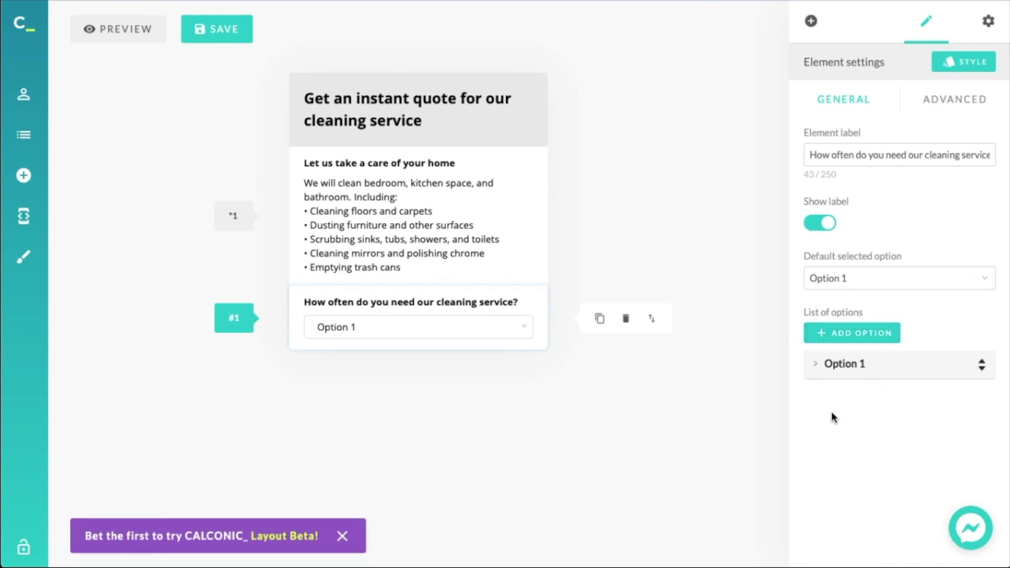
{"action": "left_click", "coordinate": [853, 374]}
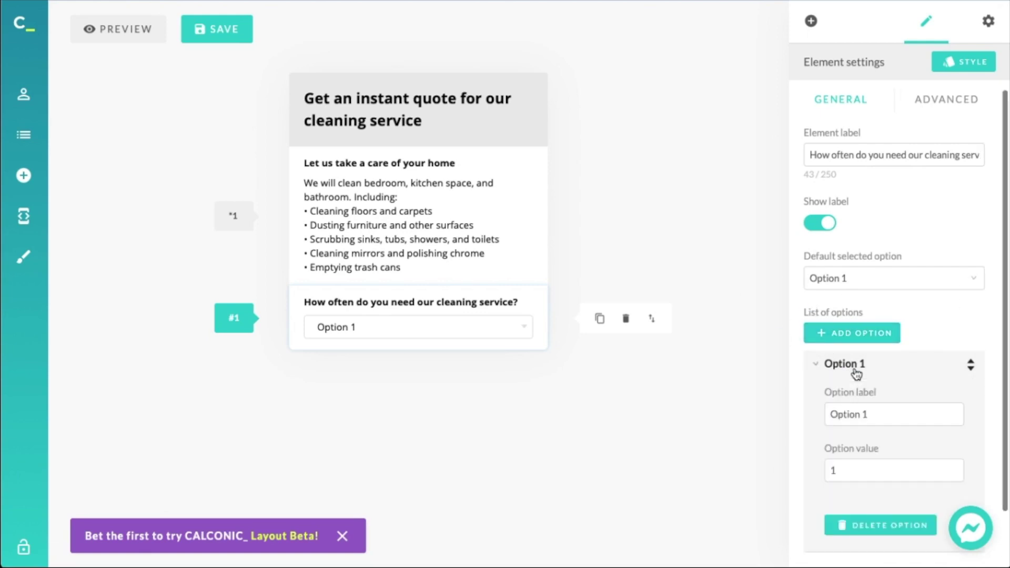
{"action": "left_click", "coordinate": [867, 415]}
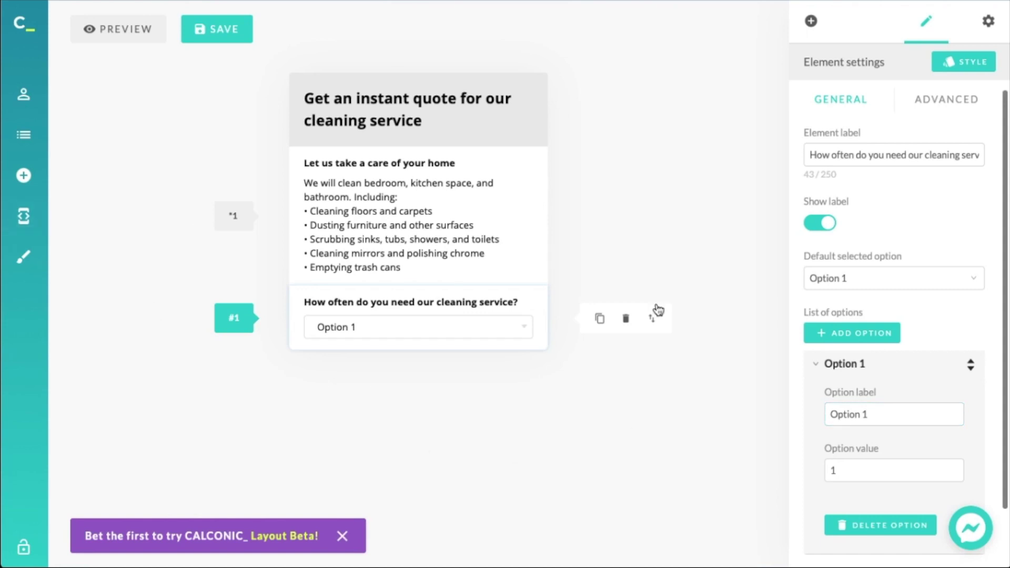
{"action": "triple_click", "coordinate": [870, 415]}
{"action": "type", "text": "Every week"}
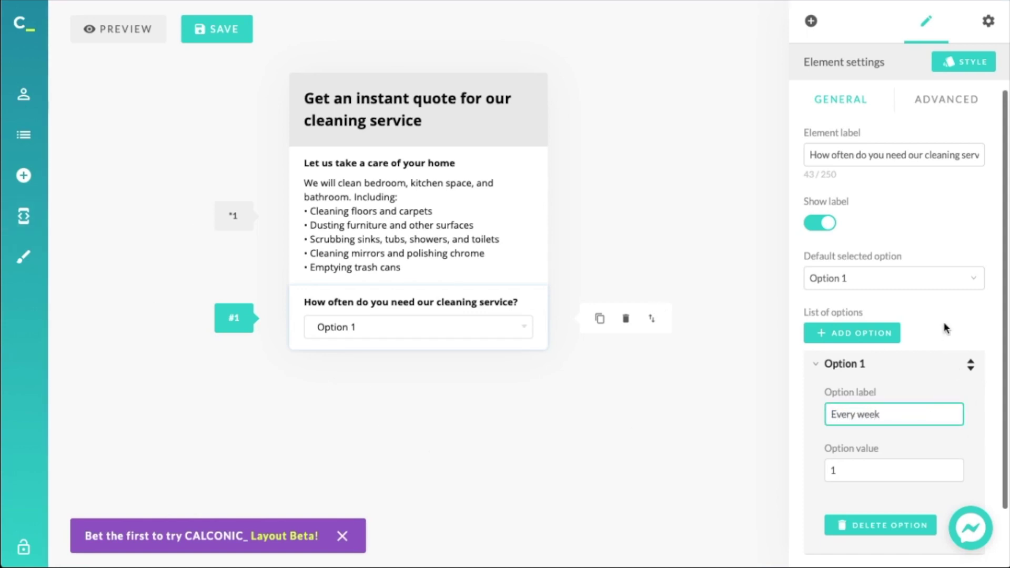
{"action": "left_click", "coordinate": [873, 475]}
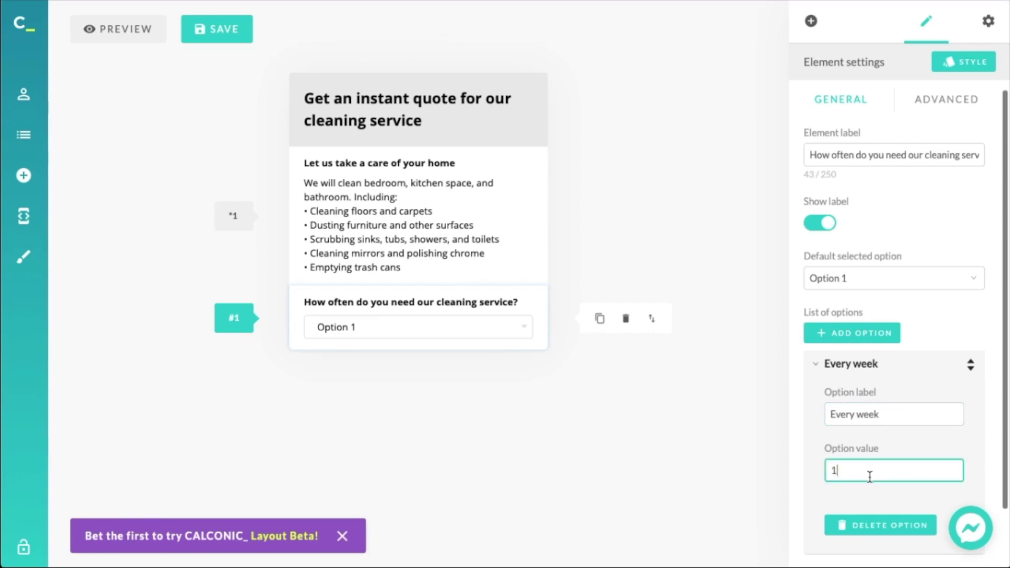
{"action": "double_click", "coordinate": [869, 478]}
{"action": "type", "text": "95"}
{"action": "left_click", "coordinate": [926, 340]}
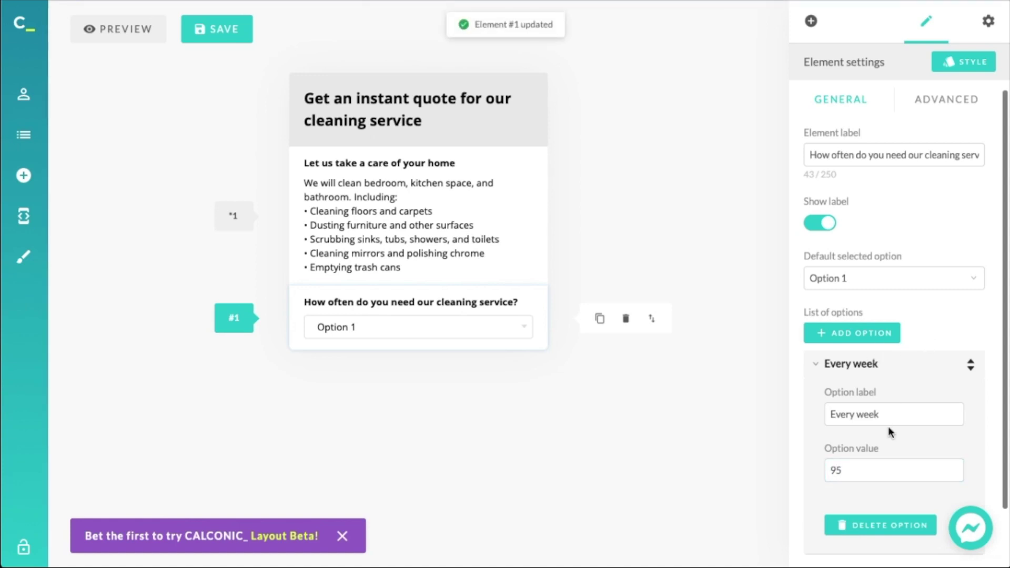
Make "Every week" the default selected option and choose it in the calculator's cleaning frequency field.
{"action": "left_click", "coordinate": [884, 285]}
{"action": "left_click", "coordinate": [876, 306]}
{"action": "left_click", "coordinate": [869, 464]}
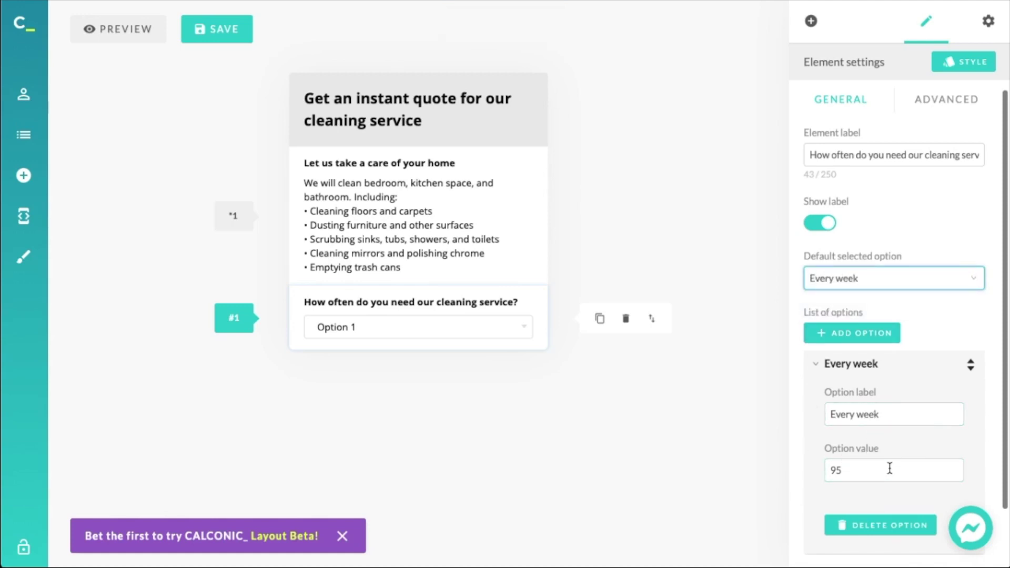
{"action": "left_click", "coordinate": [436, 334]}
{"action": "left_click", "coordinate": [431, 360]}
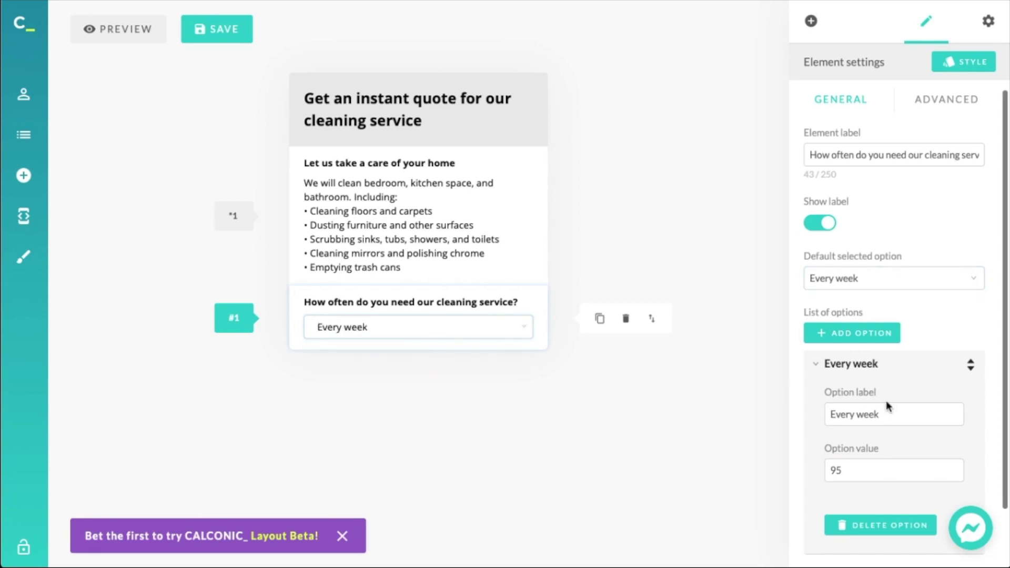
{"action": "left_click", "coordinate": [858, 371]}
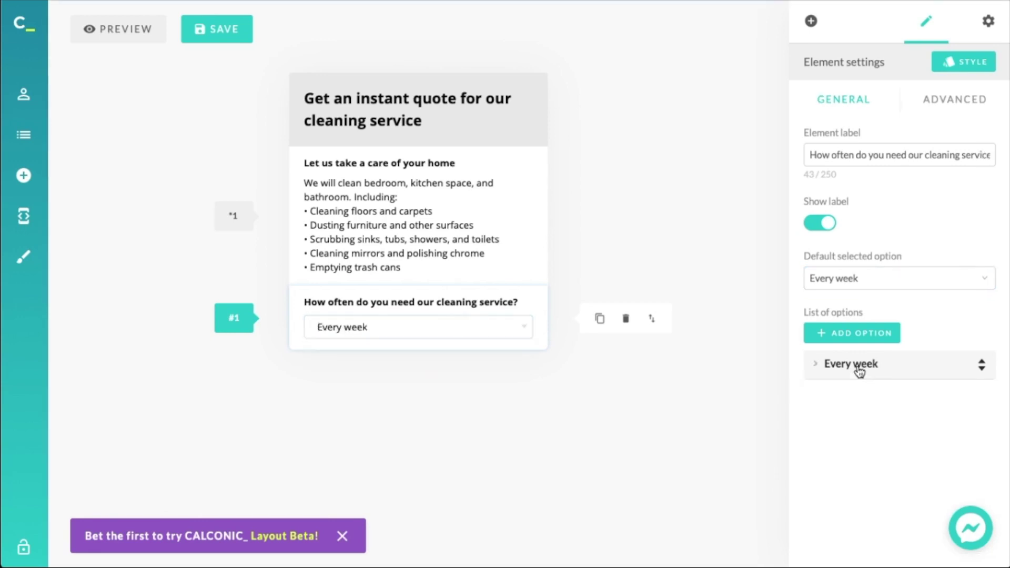
Add a second option to the cleaning frequency field, labelled "Every 2 weeks" with the value 105.
{"action": "left_click", "coordinate": [866, 339]}
{"action": "left_click", "coordinate": [863, 392]}
{"action": "left_click", "coordinate": [876, 447]}
{"action": "triple_click", "coordinate": [876, 447]}
{"action": "type", "text": "Ev"}
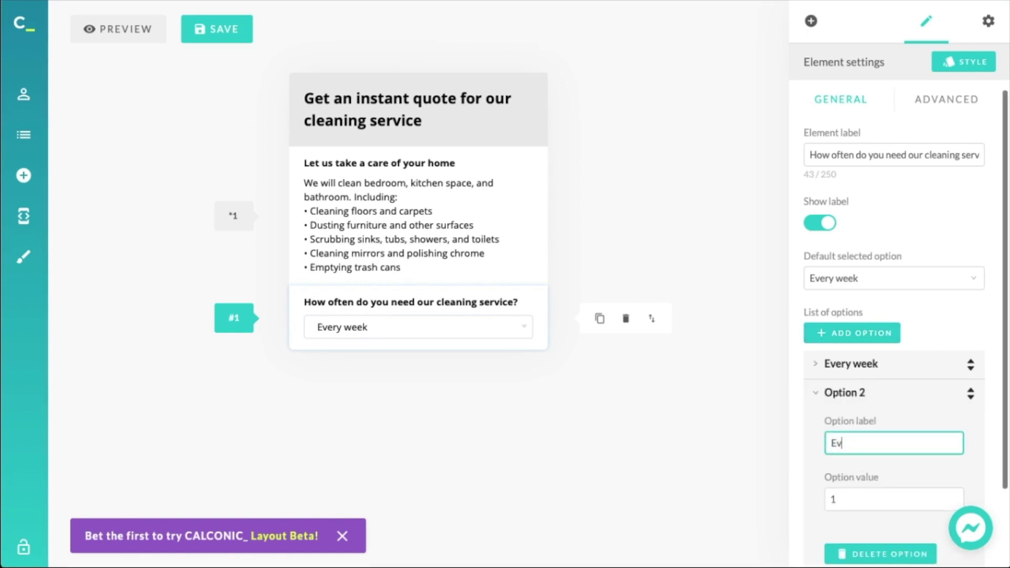
{"action": "type", "text": "ery 2 weeks"}
{"action": "key", "text": "Tab"}
{"action": "type", "text": "105"}
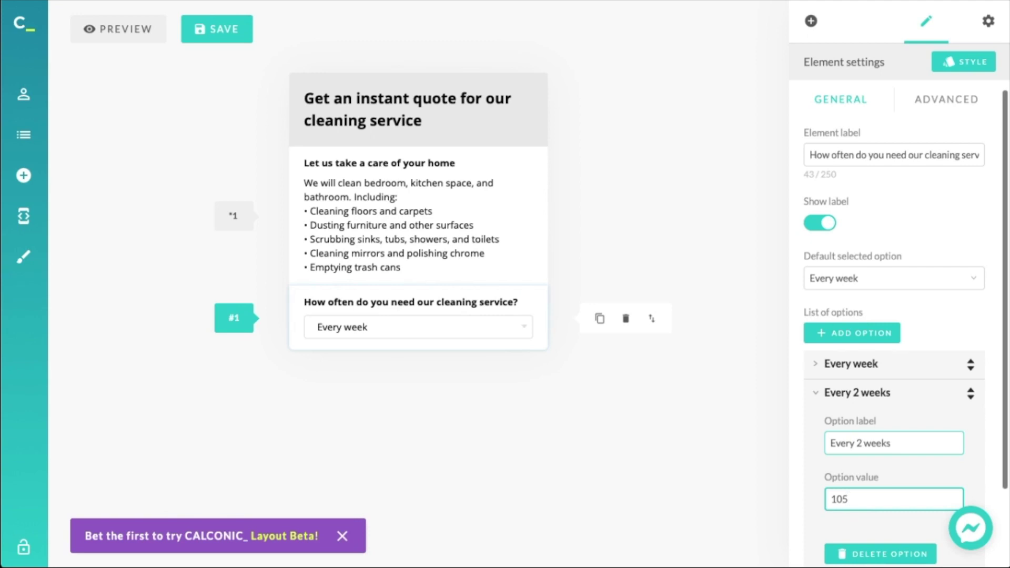
{"action": "left_click", "coordinate": [861, 397]}
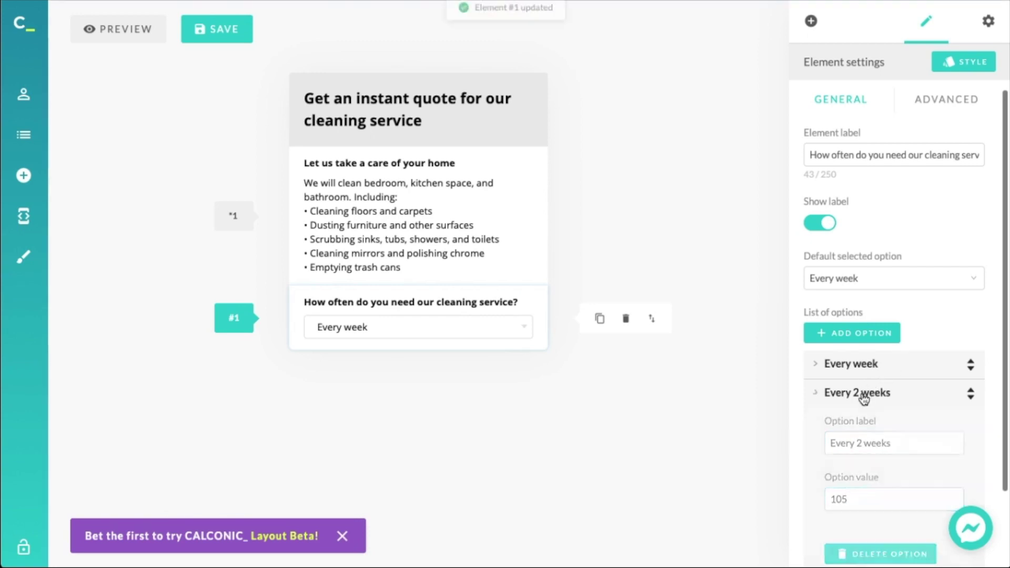
Add a third option to the cleaning frequency field, labelled "Every 4 weeks" with the value 125.
{"action": "left_click", "coordinate": [852, 333]}
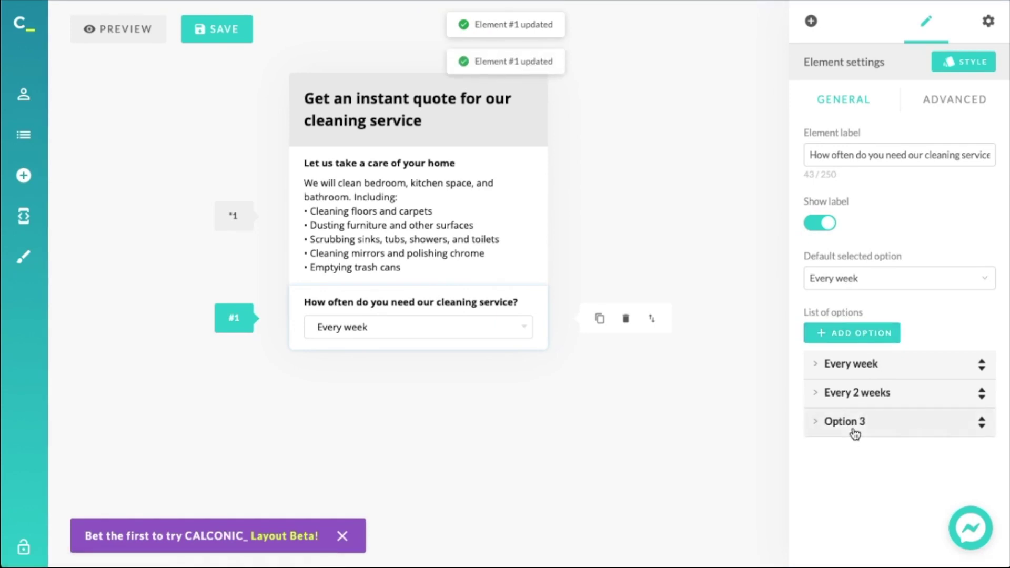
{"action": "left_click", "coordinate": [855, 426]}
{"action": "triple_click", "coordinate": [867, 472]}
{"action": "type", "text": "Ever"}
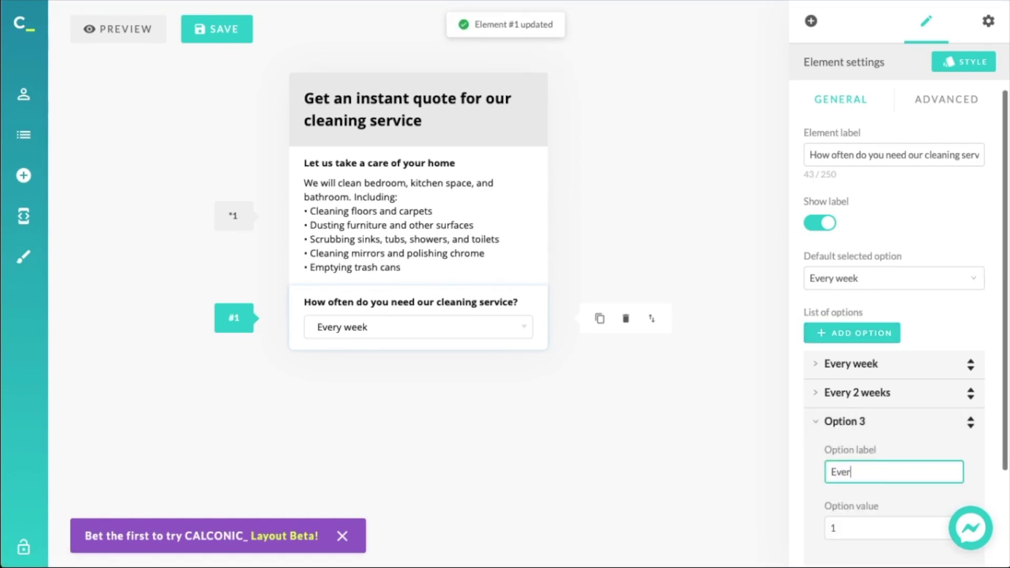
{"action": "type", "text": "y 4 weeks"}
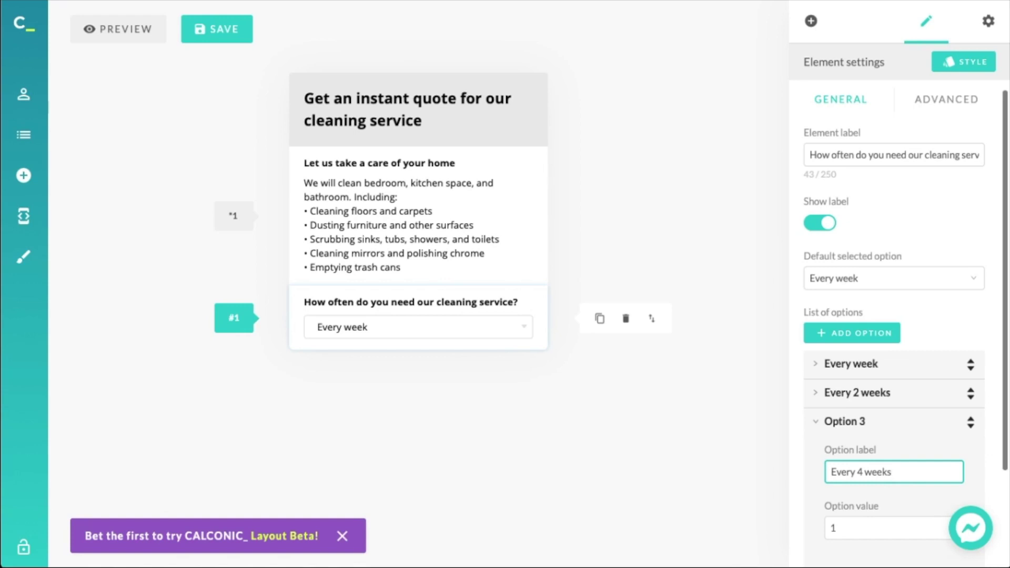
{"action": "key", "text": "Tab"}
{"action": "type", "text": "125"}
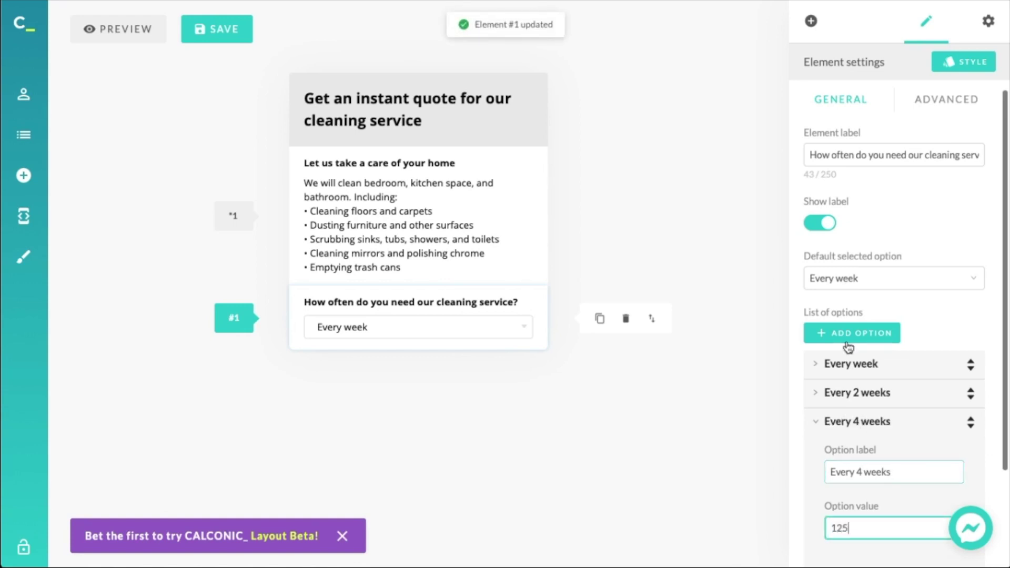
{"action": "left_click", "coordinate": [899, 426]}
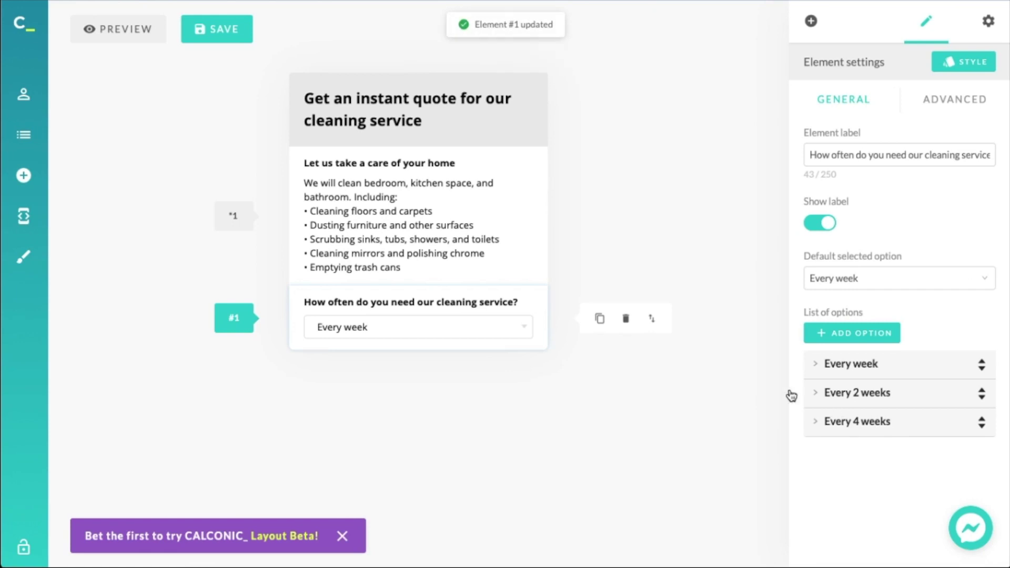
Test the cleaning frequency field on the canvas by switching options and returning to "Every week".
{"action": "left_click", "coordinate": [485, 332]}
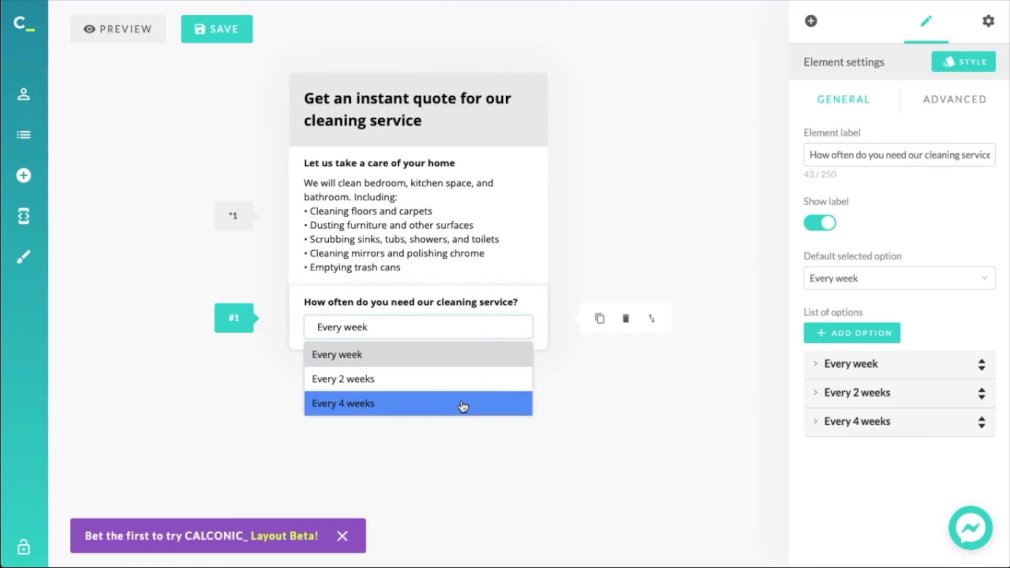
{"action": "left_click", "coordinate": [455, 379]}
{"action": "left_click", "coordinate": [458, 335]}
{"action": "left_click", "coordinate": [451, 356]}
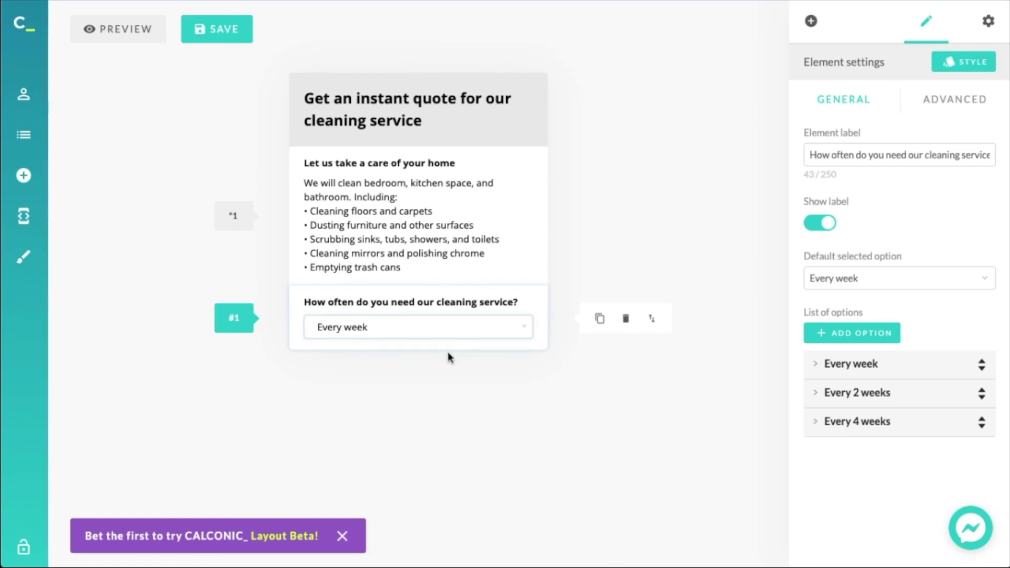
Preview the calculator with its cleaning frequency choices, close the preview and save the calculator.
{"action": "left_click", "coordinate": [139, 30]}
{"action": "left_click", "coordinate": [497, 352]}
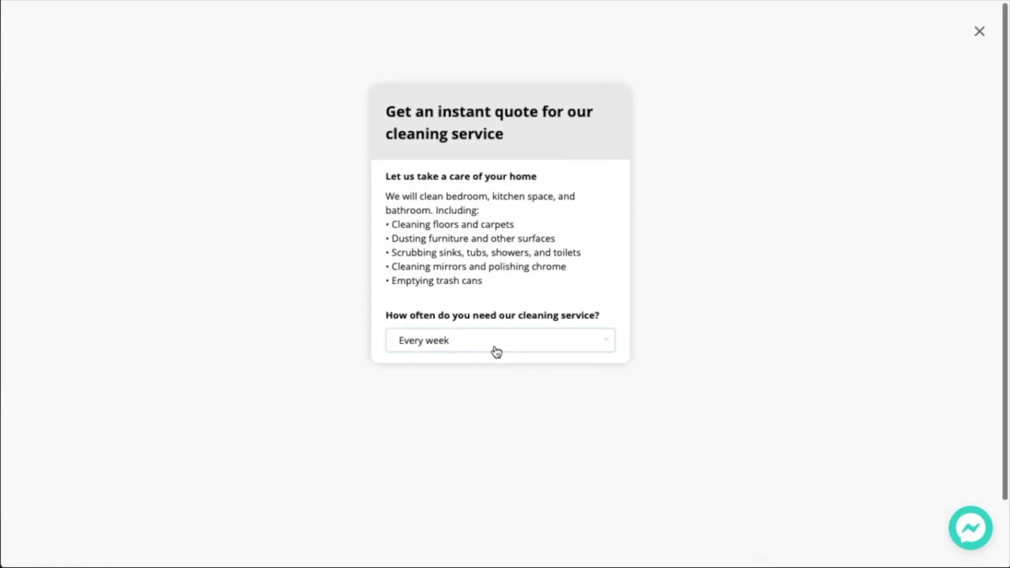
{"action": "left_click", "coordinate": [980, 32]}
{"action": "left_click", "coordinate": [212, 29]}
{"action": "left_click", "coordinate": [322, 169]}
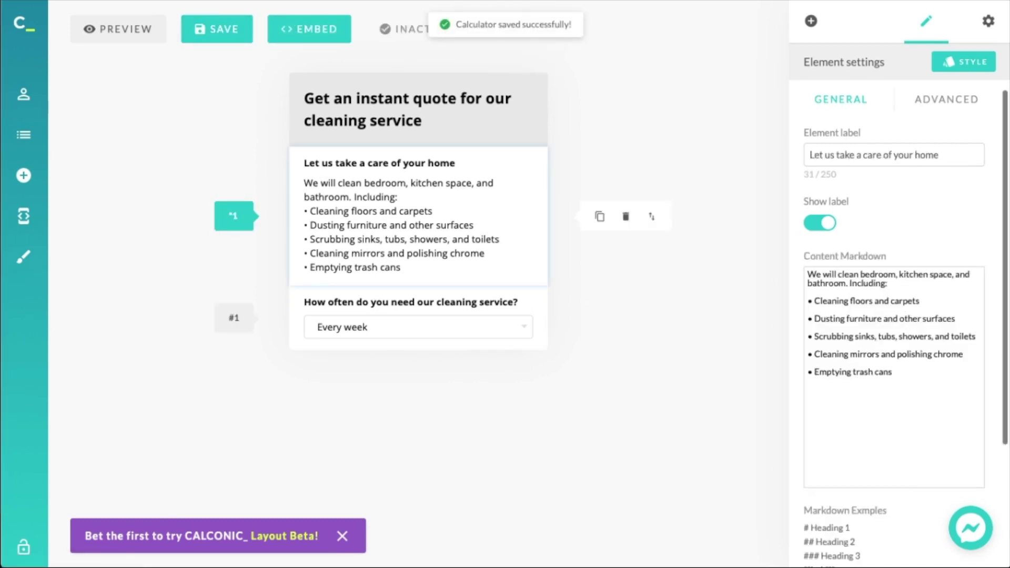
Add a formula element below the cleaning frequency field and label it "Total Cleaning Price".
{"action": "left_click", "coordinate": [815, 25]}
{"action": "scroll", "coordinate": [926, 232], "scroll_direction": "down", "scroll_amount": 2}
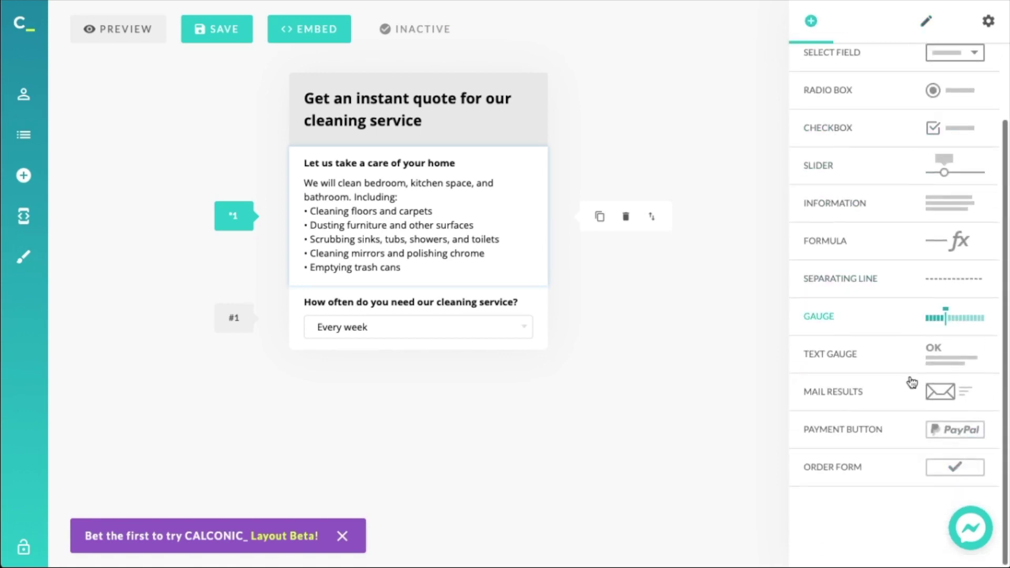
{"action": "scroll", "coordinate": [912, 381], "scroll_direction": "up", "scroll_amount": 3}
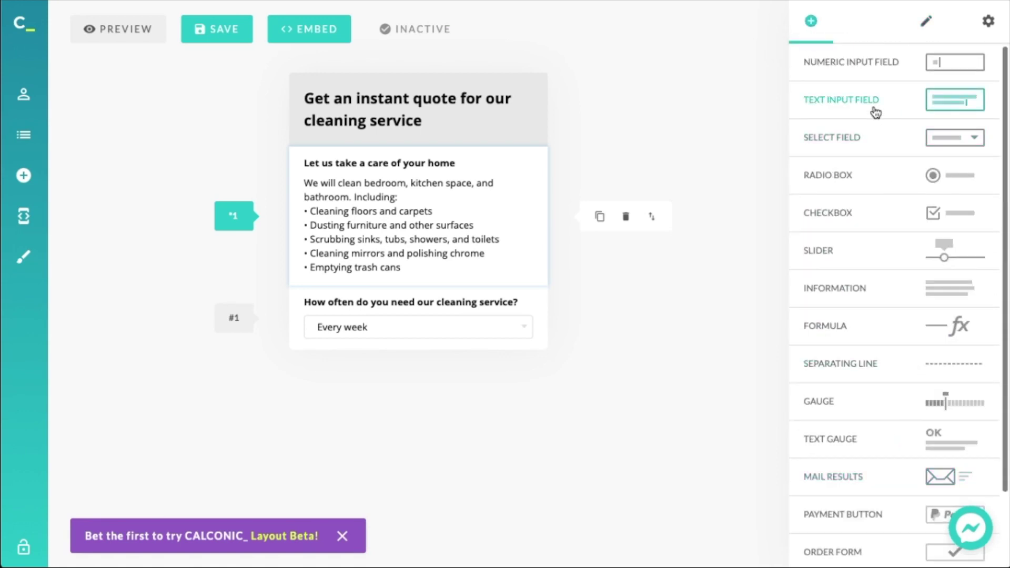
{"action": "left_click", "coordinate": [861, 333]}
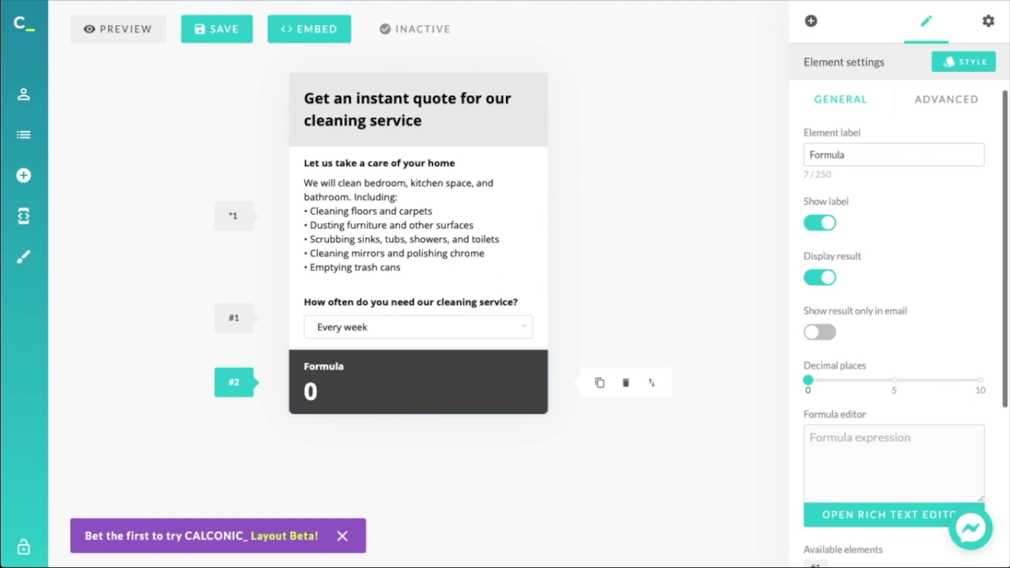
{"action": "left_click", "coordinate": [849, 155]}
{"action": "key", "text": "ctrl+a"}
{"action": "type", "text": "Total Cleaning Pric"}
{"action": "left_click", "coordinate": [744, 153]}
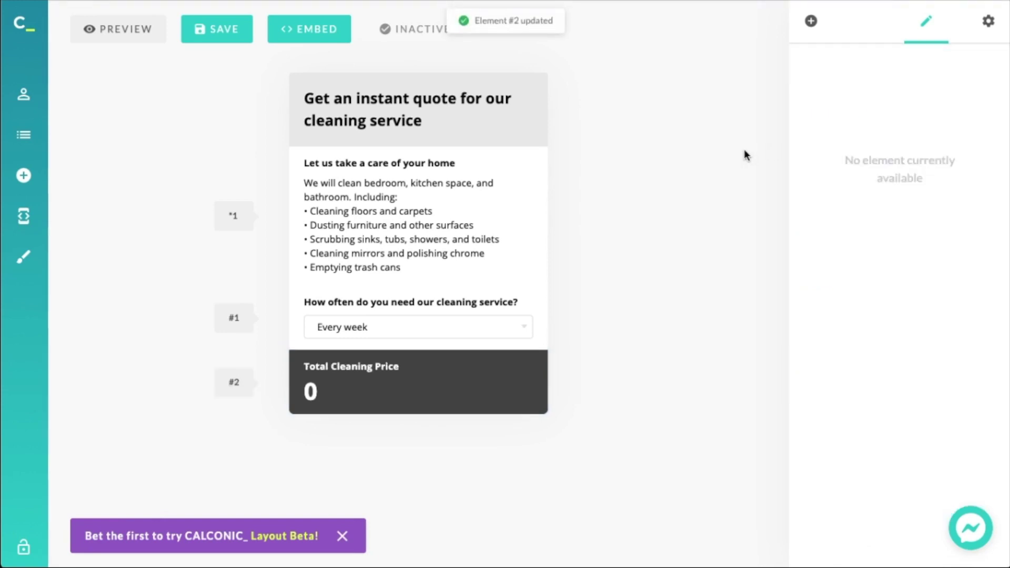
Set the formula of the "Total Cleaning Price" element to #1.
{"action": "left_click", "coordinate": [444, 379]}
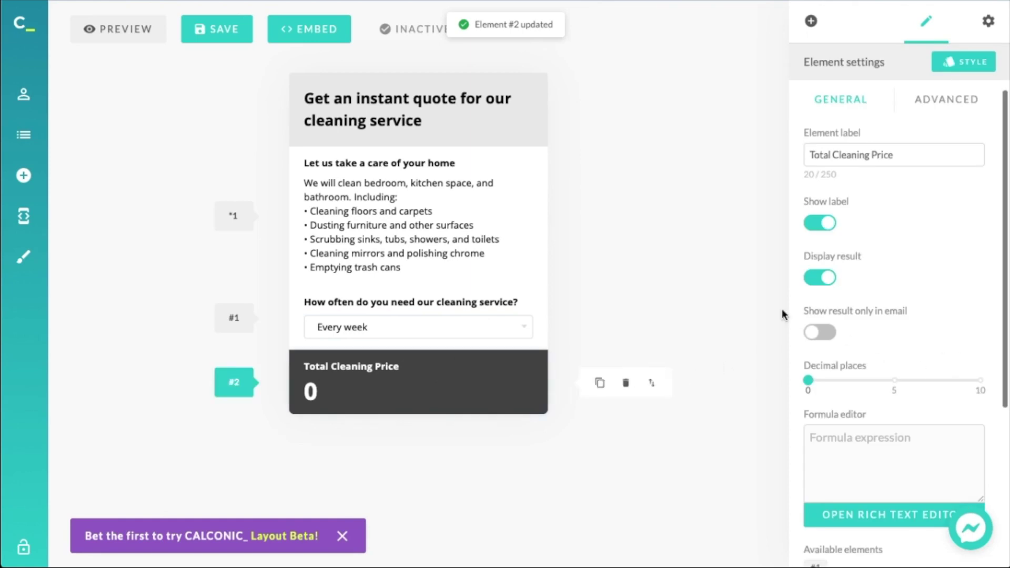
{"action": "left_click", "coordinate": [880, 469]}
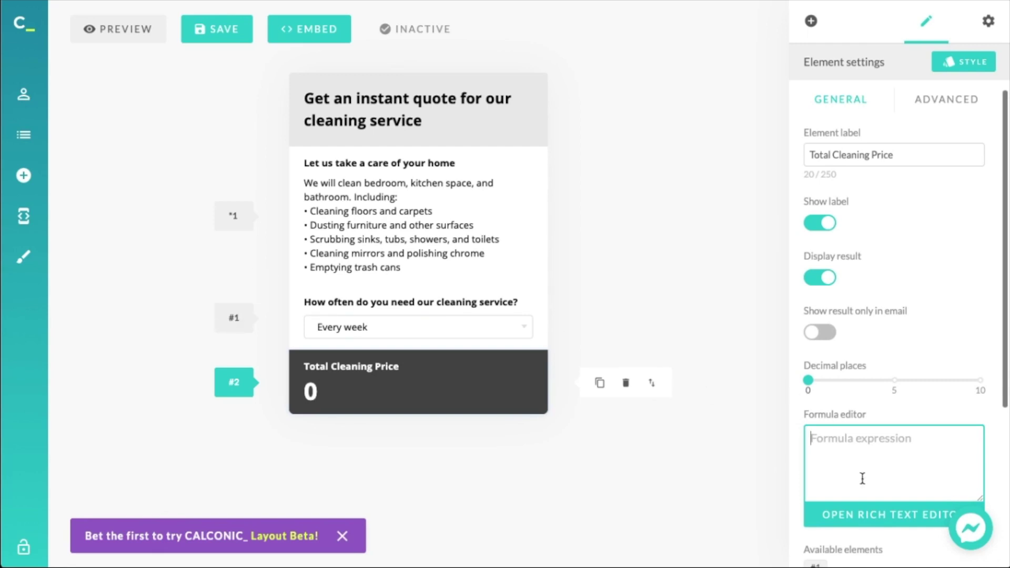
{"action": "scroll", "coordinate": [854, 471], "scroll_direction": "down", "scroll_amount": 1}
{"action": "type", "text": "#1"}
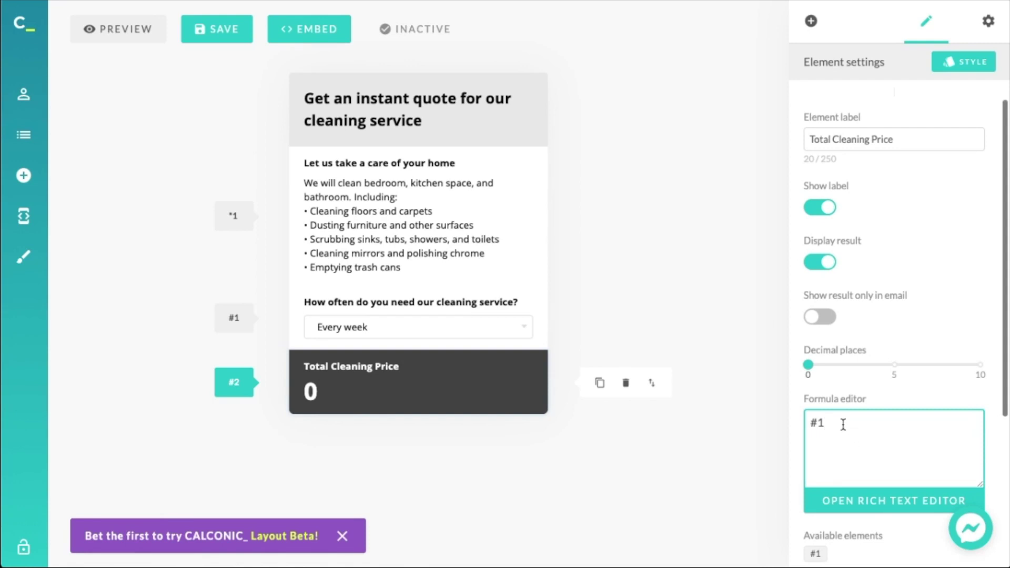
{"action": "left_click", "coordinate": [734, 320]}
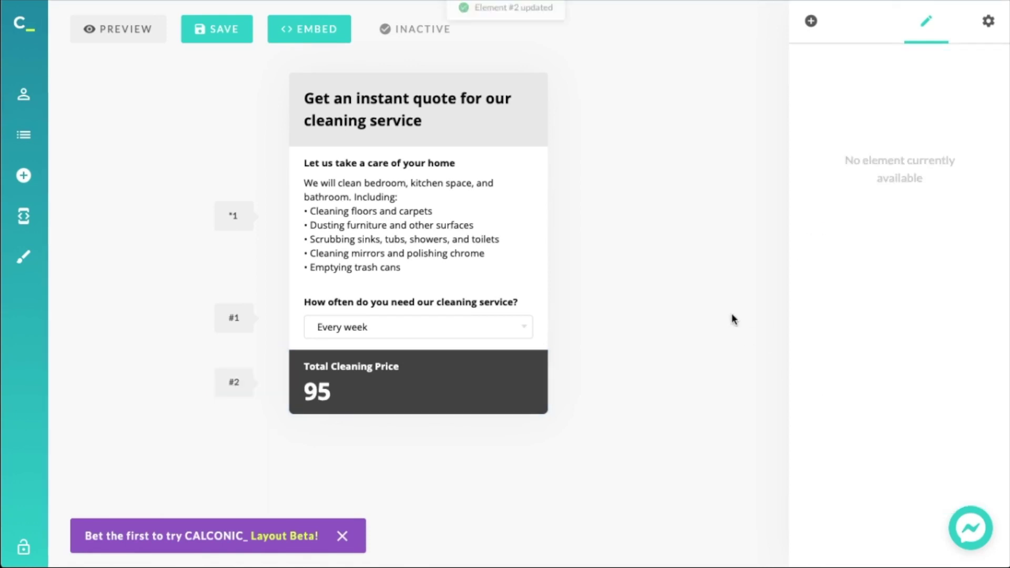
Add "$" as the prefix of the "Total Cleaning Price" result.
{"action": "left_click", "coordinate": [442, 379]}
{"action": "scroll", "coordinate": [897, 413], "scroll_direction": "down", "scroll_amount": 3}
{"action": "scroll", "coordinate": [898, 413], "scroll_direction": "down", "scroll_amount": 3}
{"action": "left_click", "coordinate": [842, 473]}
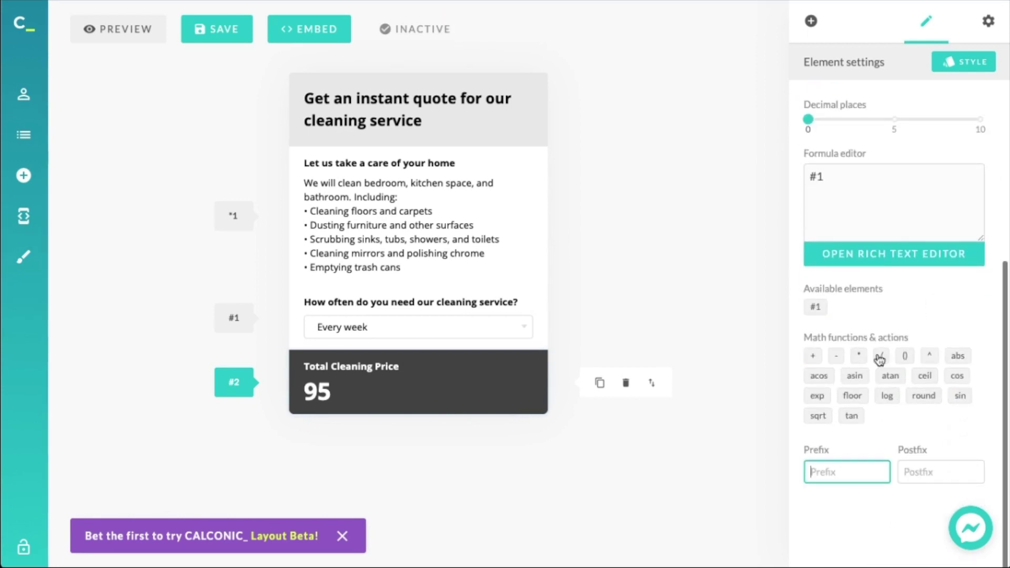
{"action": "type", "text": "$"}
{"action": "left_click", "coordinate": [889, 446]}
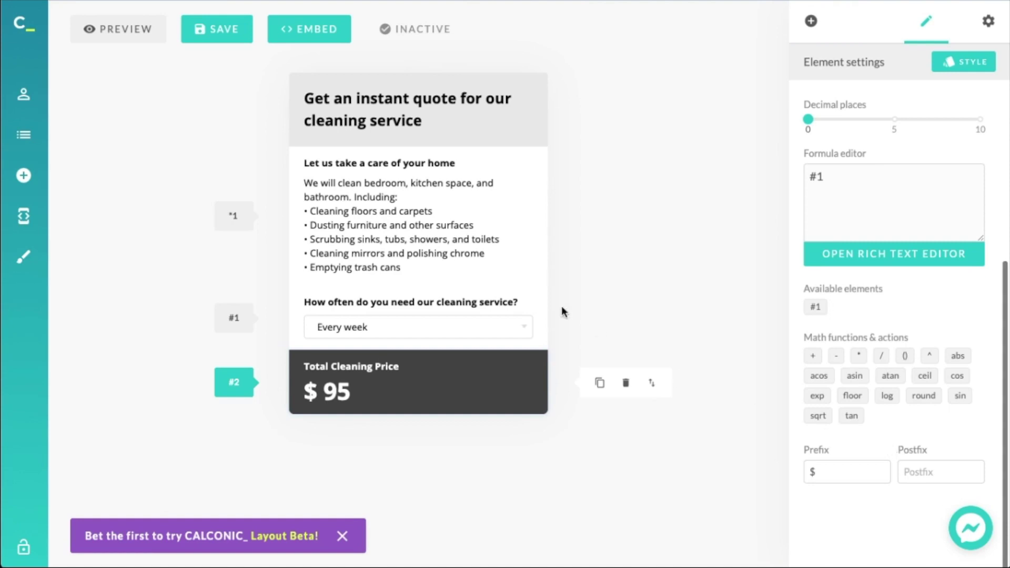
Preview the calculator, try the different cleaning frequencies to check the total price, and close the preview.
{"action": "left_click", "coordinate": [144, 29]}
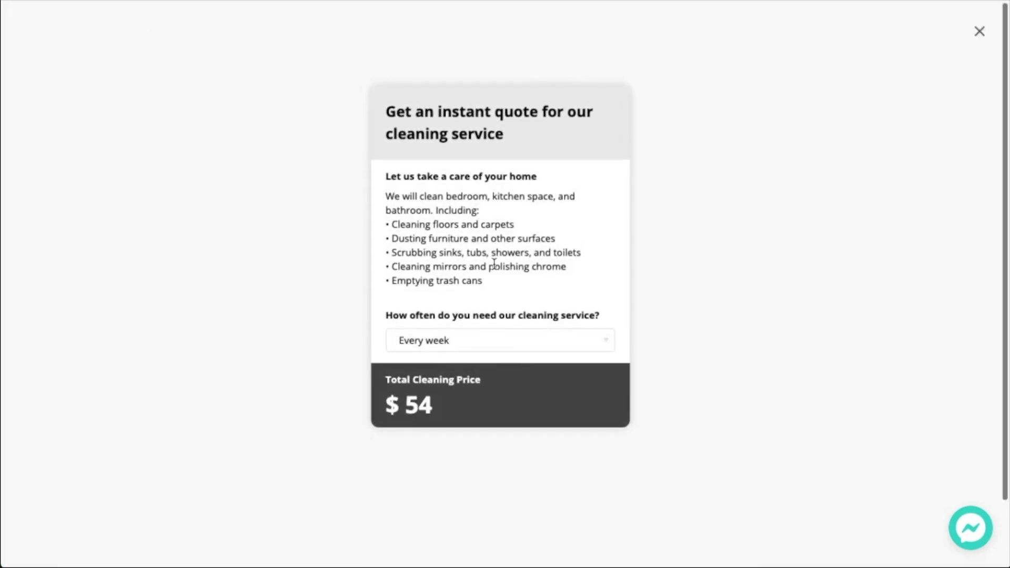
{"action": "left_click", "coordinate": [514, 339]}
{"action": "left_click", "coordinate": [487, 392]}
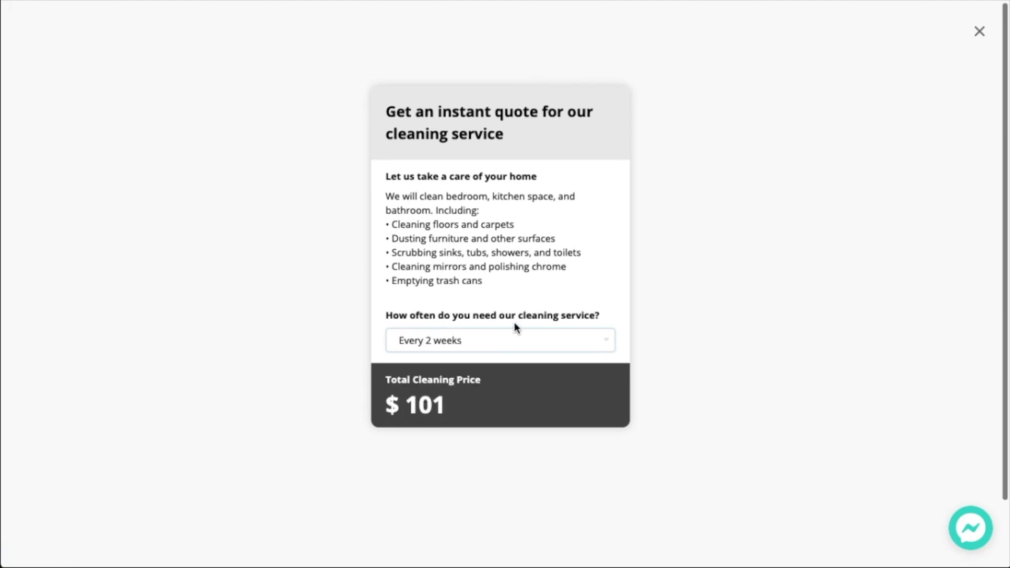
{"action": "left_click", "coordinate": [510, 339]}
{"action": "left_click", "coordinate": [471, 416]}
{"action": "left_click", "coordinate": [579, 343]}
{"action": "left_click", "coordinate": [555, 374]}
{"action": "left_click", "coordinate": [979, 31]}
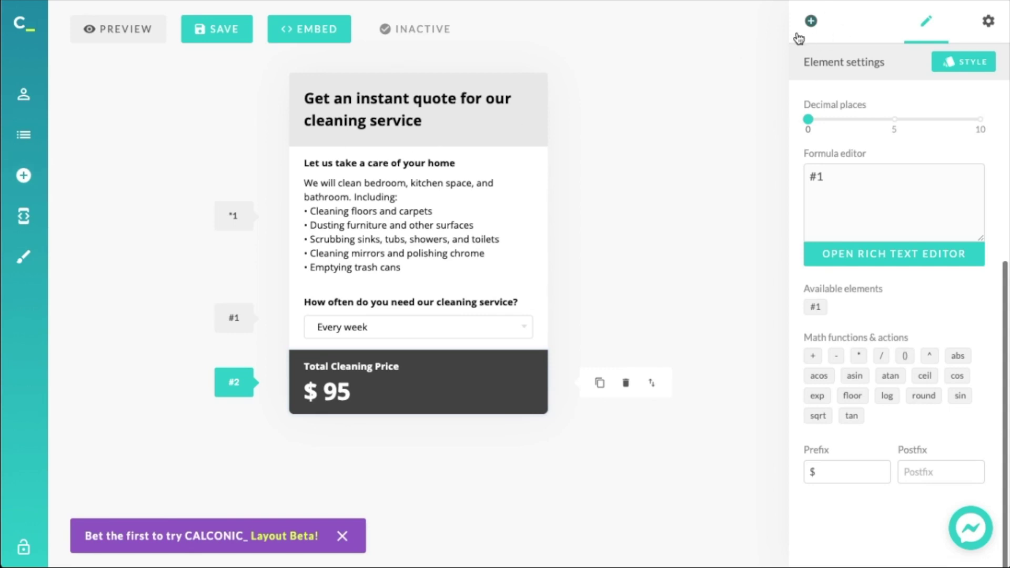
Add a checkbox element to the calculator and label it "Additional services".
{"action": "left_click", "coordinate": [825, 29]}
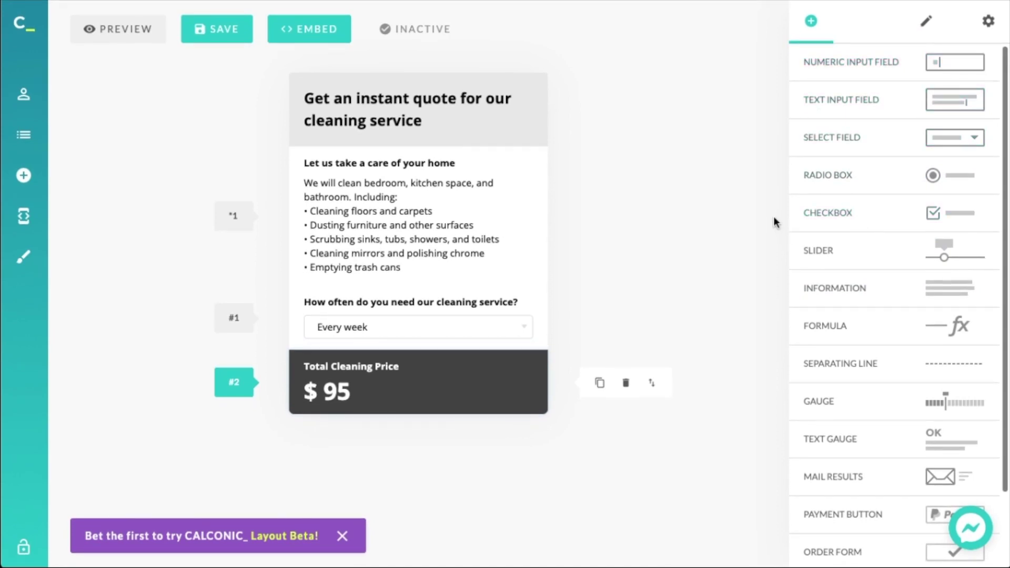
{"action": "left_click", "coordinate": [849, 224]}
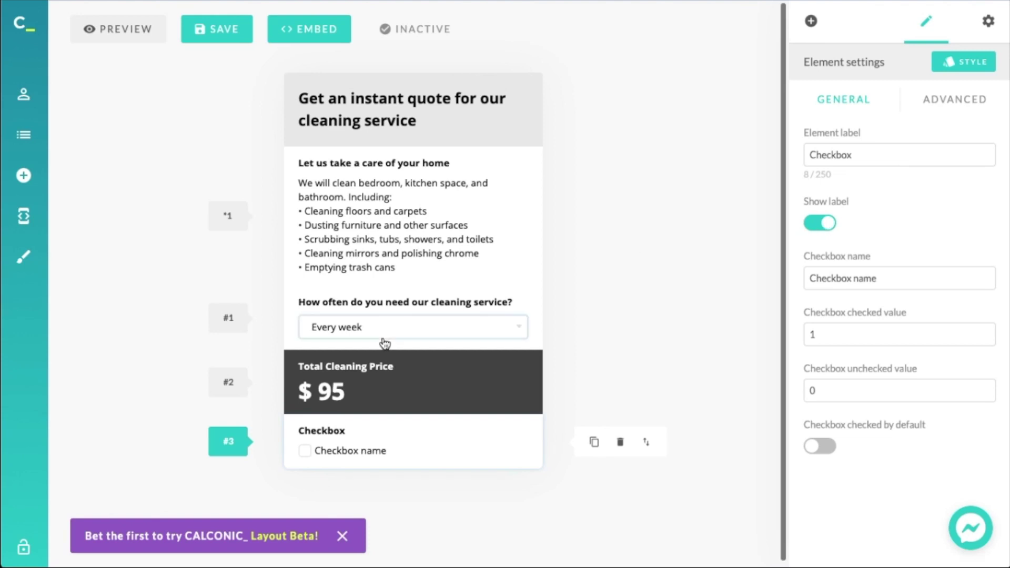
{"action": "left_click", "coordinate": [975, 159]}
{"action": "double_click", "coordinate": [959, 155]}
{"action": "type", "text": "Additional Se"}
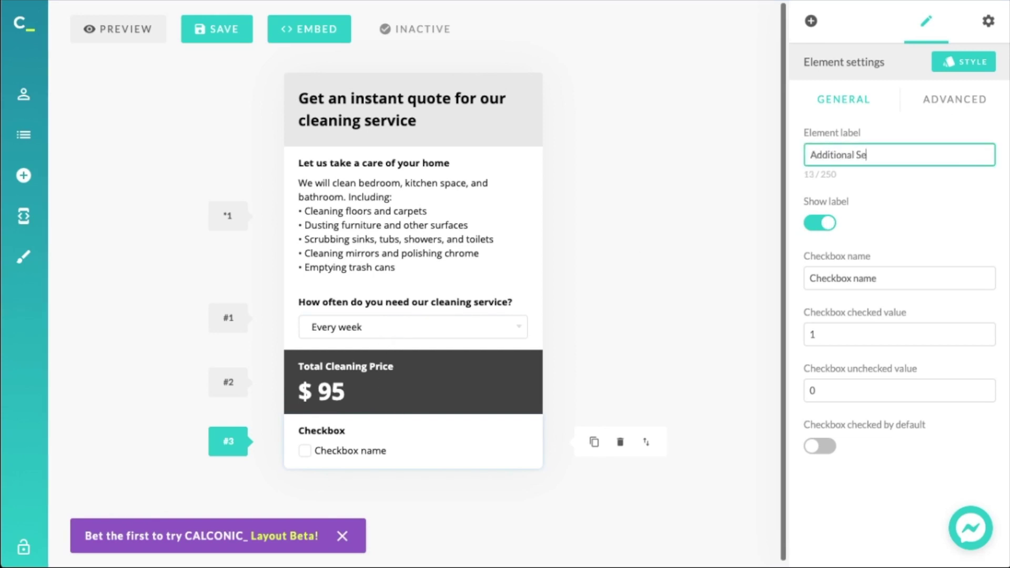
{"action": "key", "text": "BackSpace"}
{"action": "key", "text": "BackSpace"}
{"action": "type", "text": "services"}
{"action": "left_click", "coordinate": [932, 247]}
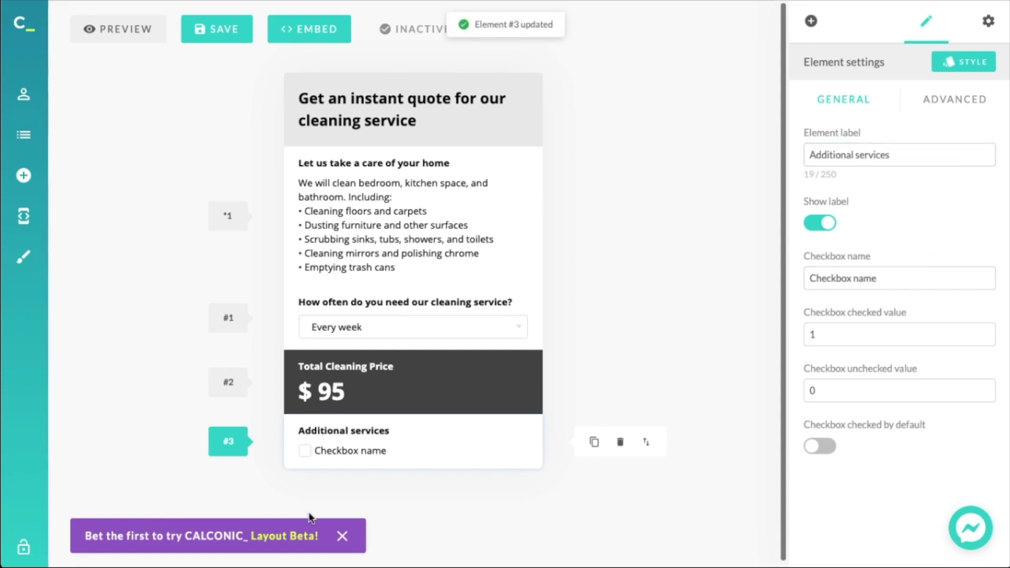
Name the checkbox "Cleaning the fridge" and set its checked value to 55.
{"action": "triple_click", "coordinate": [865, 275]}
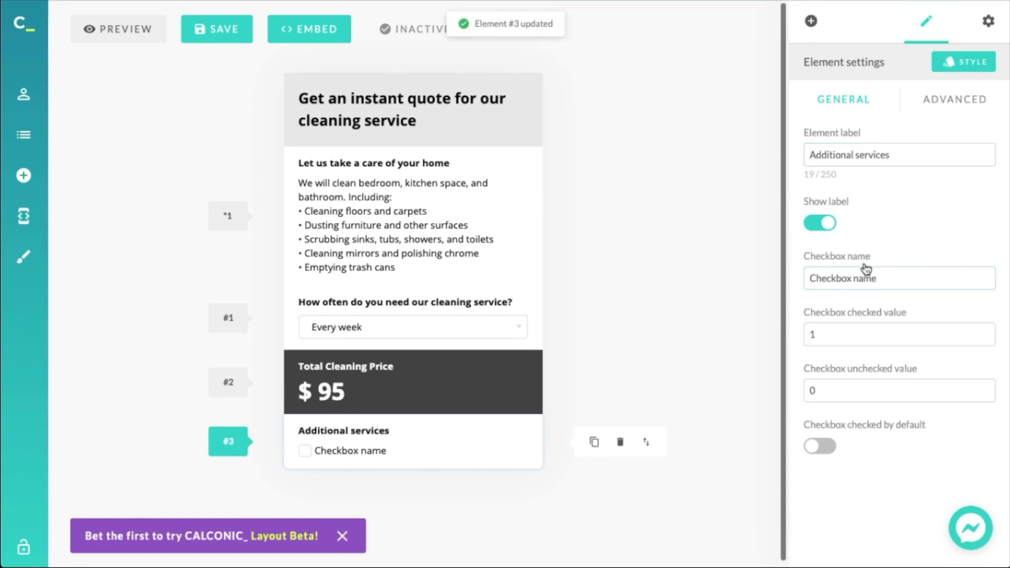
{"action": "key", "text": "BackSpace"}
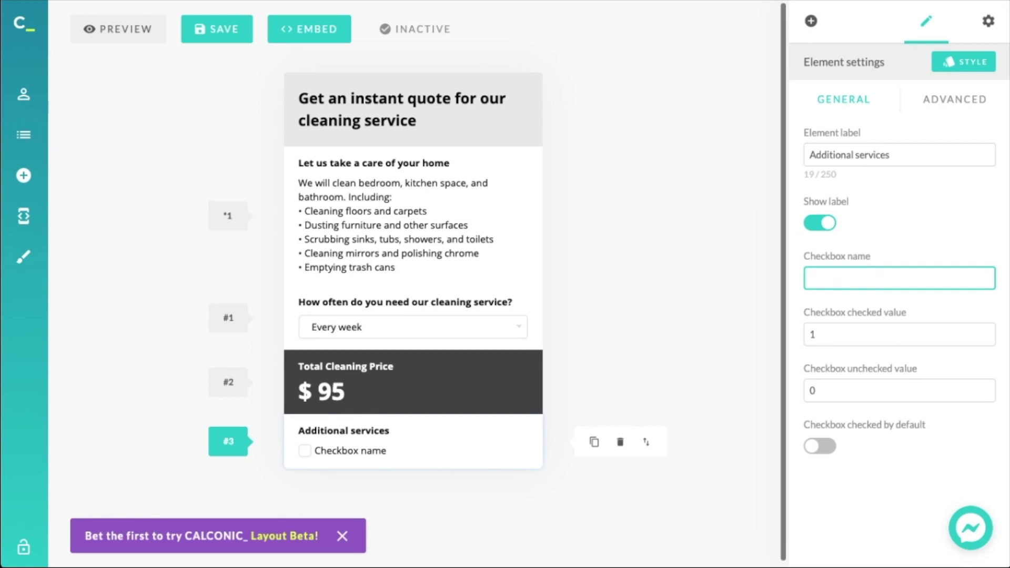
{"action": "type", "text": "Cleaning the fridge"}
{"action": "key", "text": "Tab"}
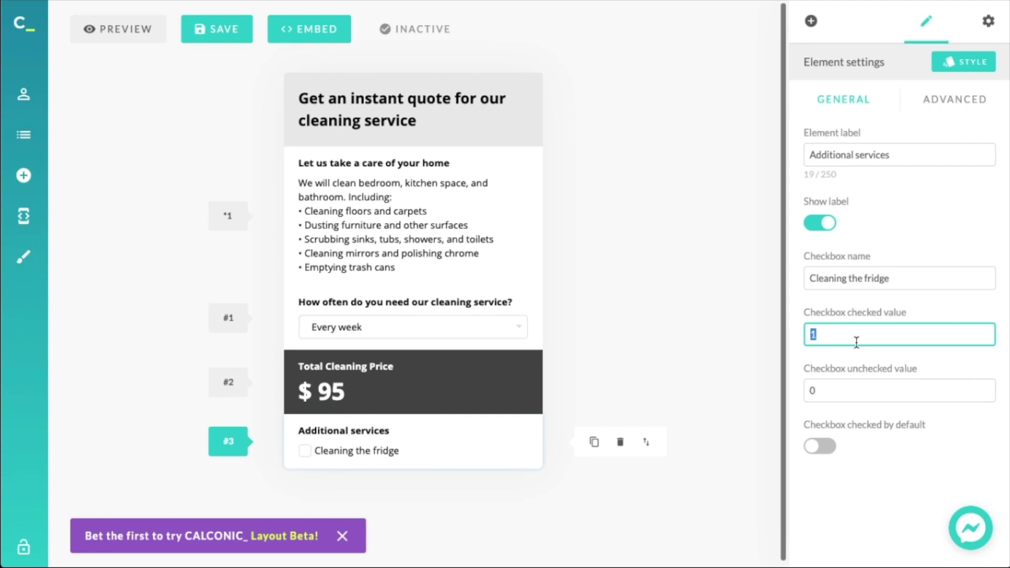
{"action": "type", "text": "55"}
{"action": "left_click", "coordinate": [863, 295]}
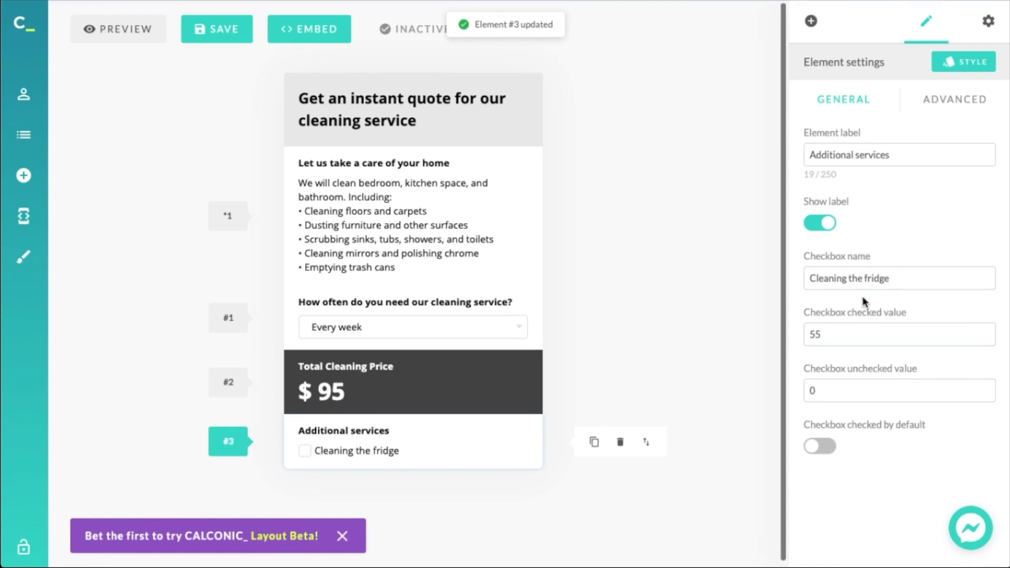
Duplicate the "Cleaning the fridge" checkbox and hide the element label of the copy.
{"action": "left_click", "coordinate": [595, 444]}
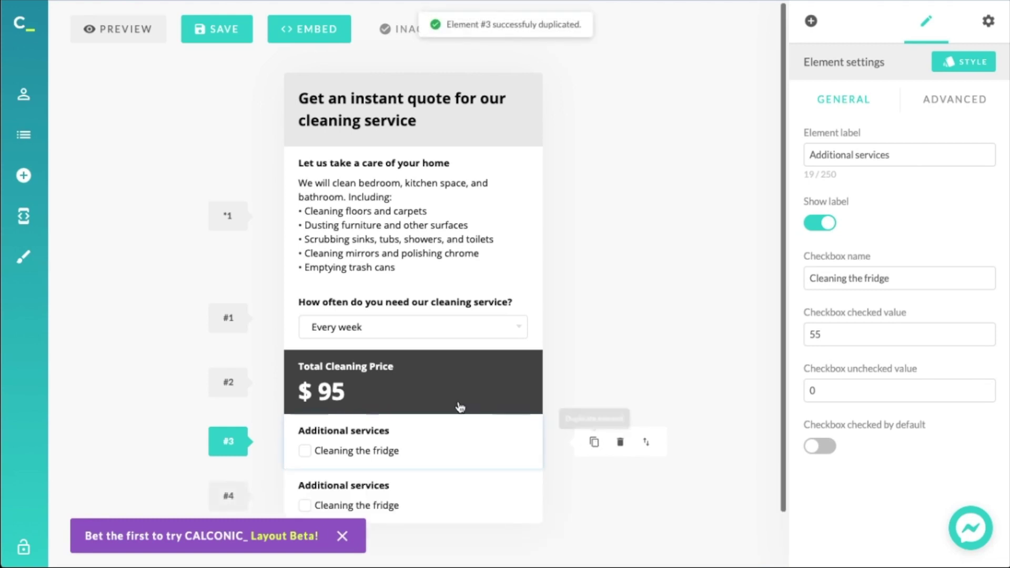
{"action": "scroll", "coordinate": [460, 407], "scroll_direction": "down", "scroll_amount": 1}
{"action": "left_click", "coordinate": [444, 430]}
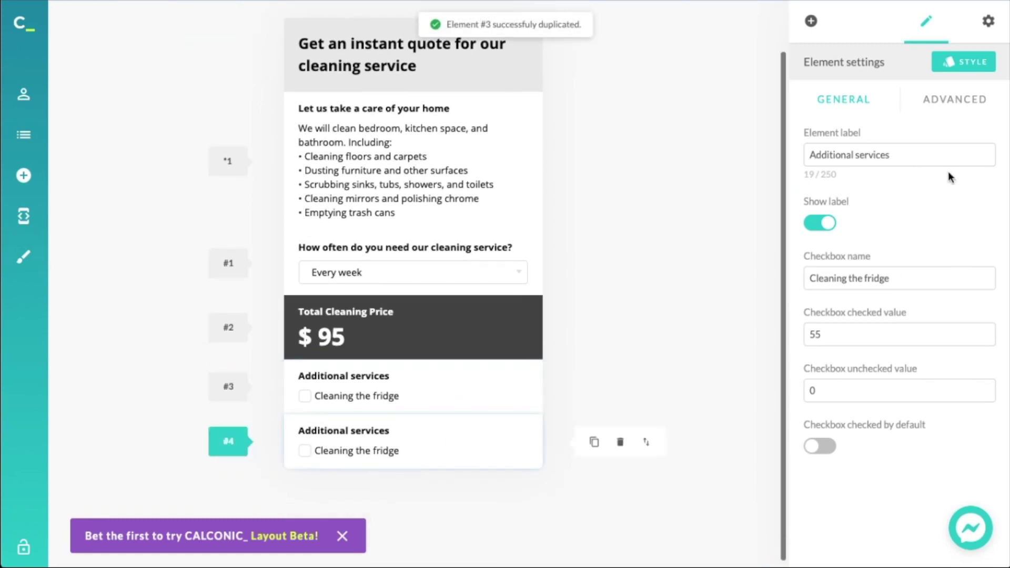
{"action": "left_click", "coordinate": [824, 225]}
Rename the duplicated checkbox "Cleaning the oven" and set its checked value to 65.
{"action": "left_click", "coordinate": [911, 277]}
{"action": "key", "text": "ctrl+a"}
{"action": "key", "text": "BackSpace"}
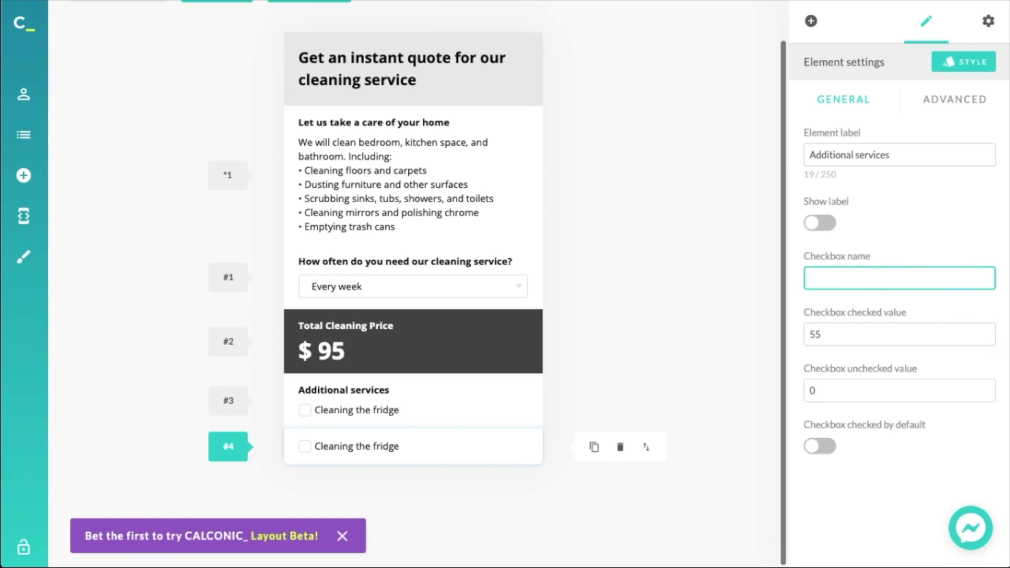
{"action": "type", "text": "Cleaning the oven"}
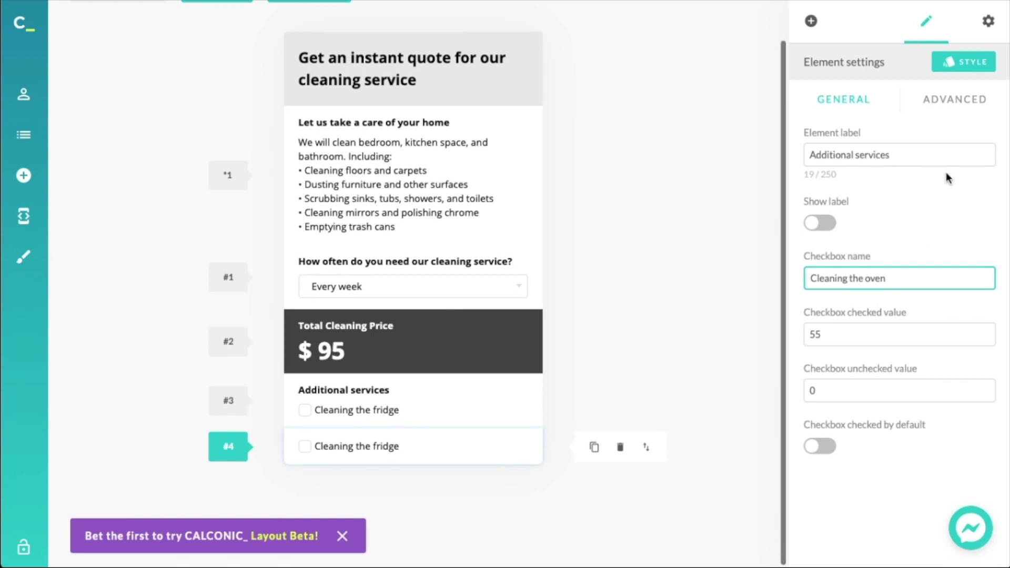
{"action": "left_click", "coordinate": [864, 323]}
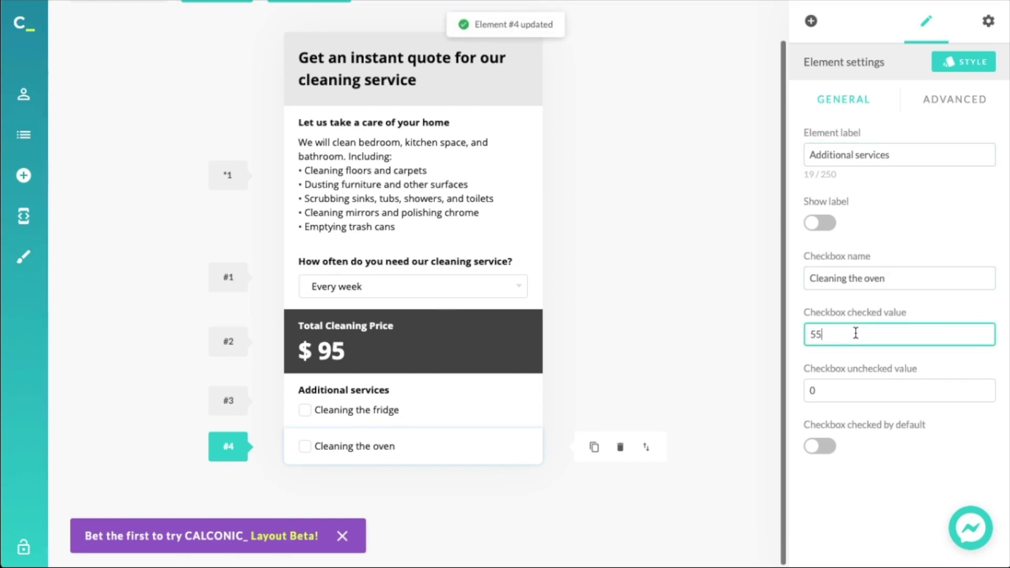
{"action": "double_click", "coordinate": [853, 340]}
{"action": "type", "text": "65"}
{"action": "left_click", "coordinate": [912, 258]}
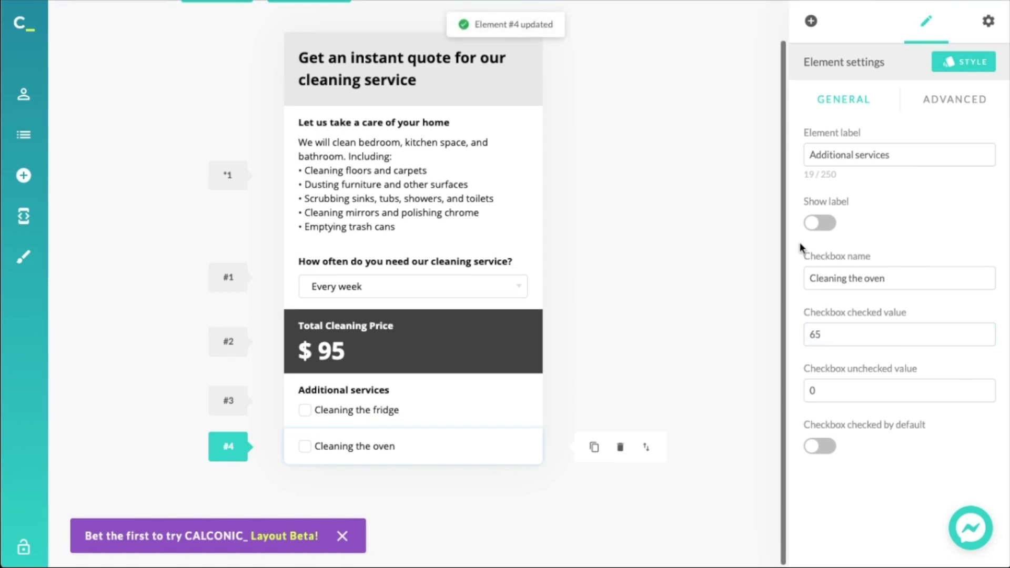
{"action": "left_click", "coordinate": [822, 337]}
{"action": "key", "text": "Tab"}
{"action": "left_click", "coordinate": [827, 367]}
{"action": "left_click", "coordinate": [839, 334]}
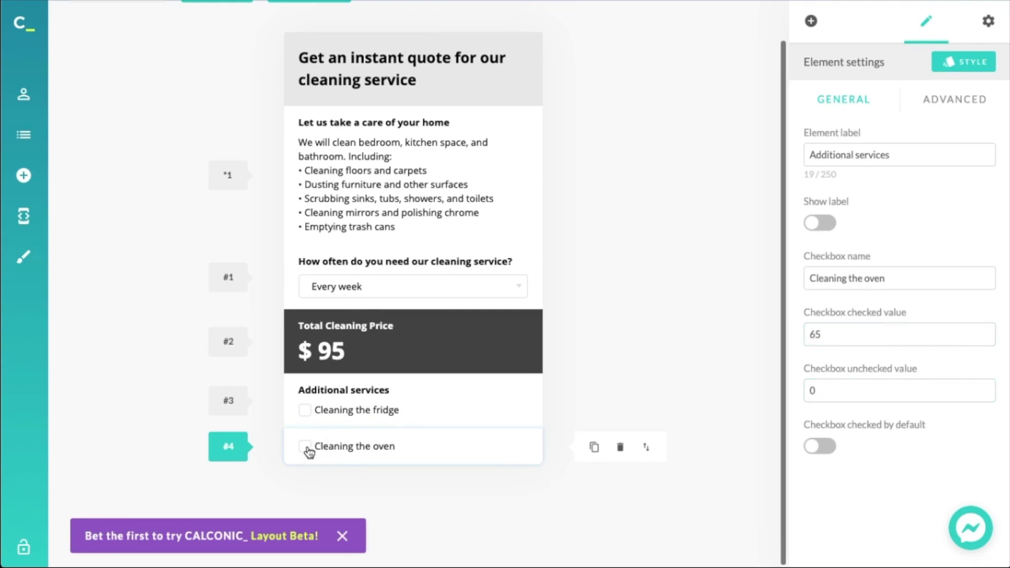
{"action": "left_click", "coordinate": [821, 340]}
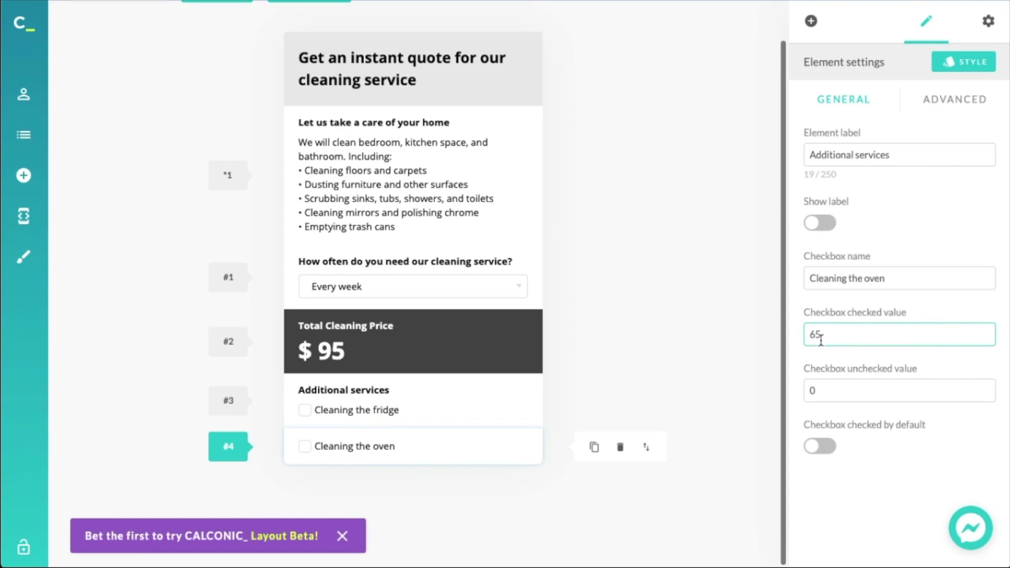
{"action": "left_click", "coordinate": [830, 392]}
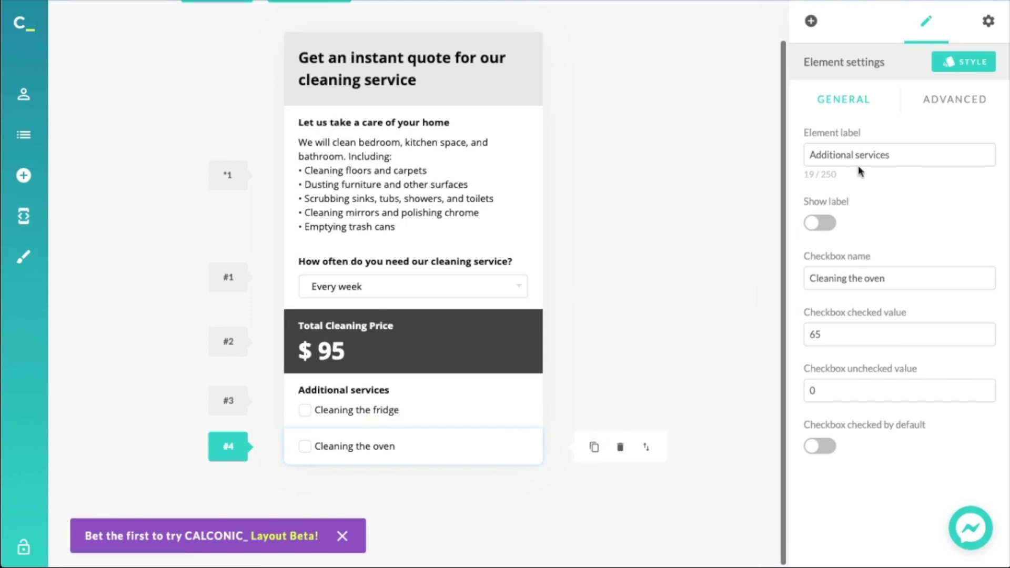
Duplicate the "Cleaning the oven" checkbox and set the checked value of the copy to 35.
{"action": "left_click", "coordinate": [594, 447]}
{"action": "left_click", "coordinate": [500, 470]}
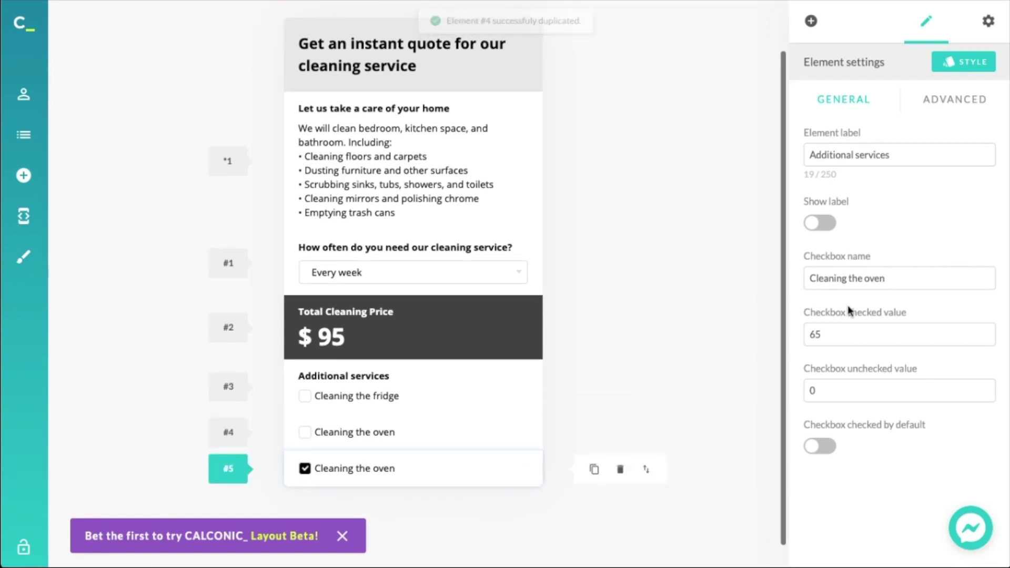
{"action": "left_click", "coordinate": [879, 335]}
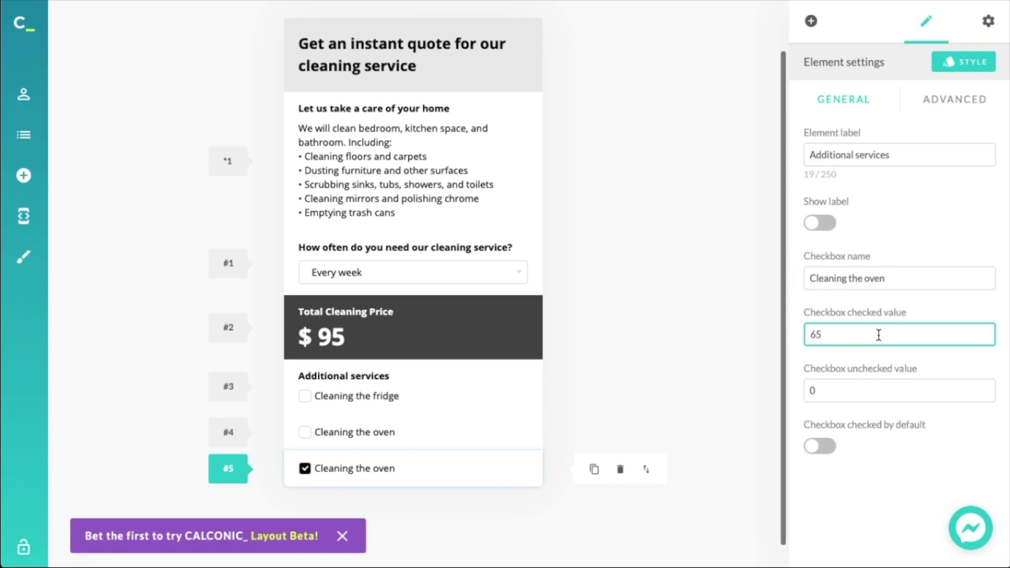
{"action": "key", "text": "BackSpace"}
{"action": "key", "text": "BackSpace"}
{"action": "type", "text": "35"}
{"action": "left_click", "coordinate": [912, 312]}
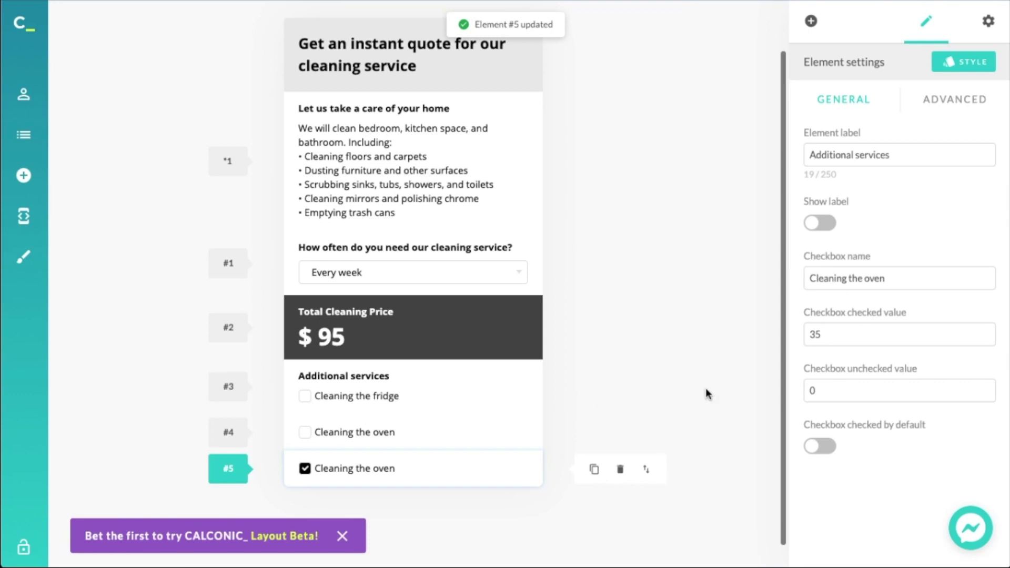
Untick the newly duplicated checkbox on the canvas and keep its checked-by-default option off.
{"action": "left_click", "coordinate": [826, 447]}
{"action": "left_click", "coordinate": [826, 447]}
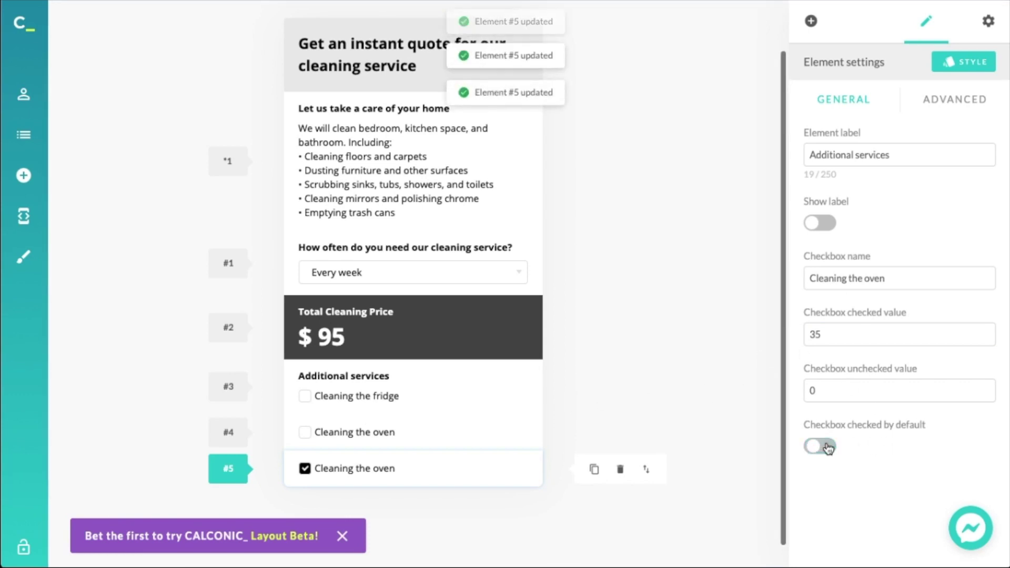
{"action": "left_click", "coordinate": [306, 470]}
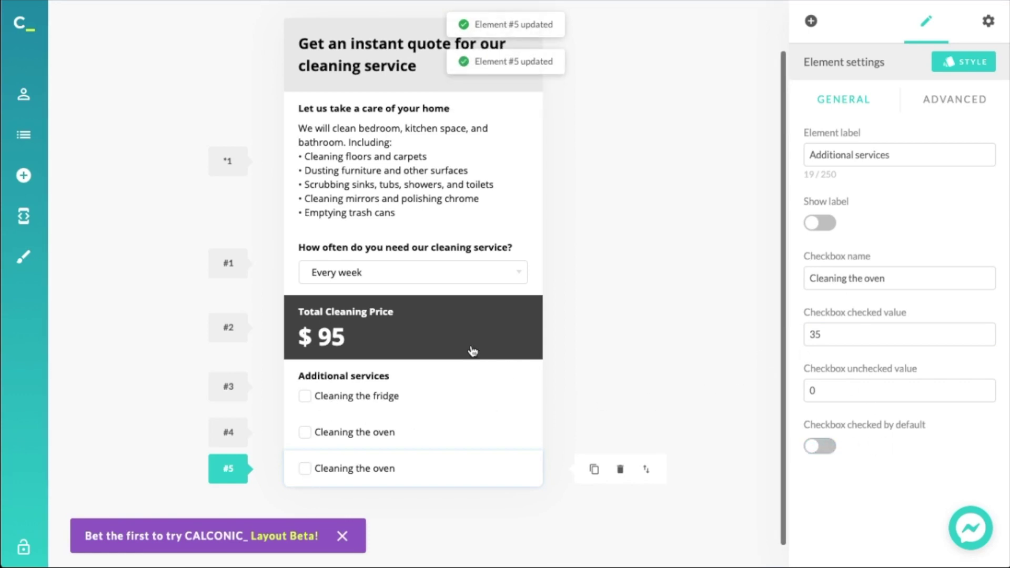
Move the three additional services checkboxes above the "Total Cleaning Price" formula, keeping their order.
{"action": "scroll", "coordinate": [472, 352], "scroll_direction": "down", "scroll_amount": 1}
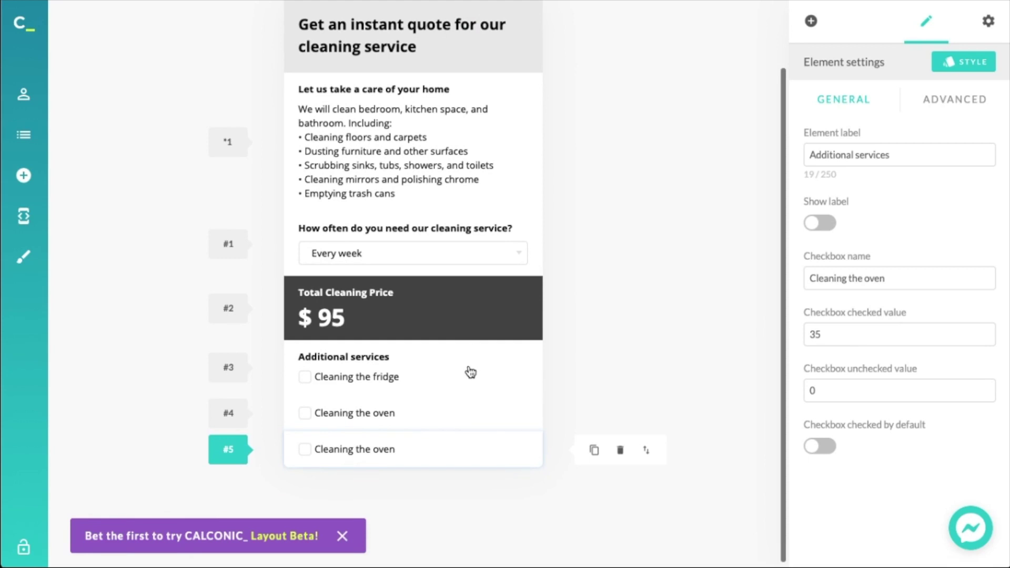
{"action": "left_click", "coordinate": [471, 372]}
{"action": "left_click_drag", "start_coordinate": [644, 372], "coordinate": [645, 311]}
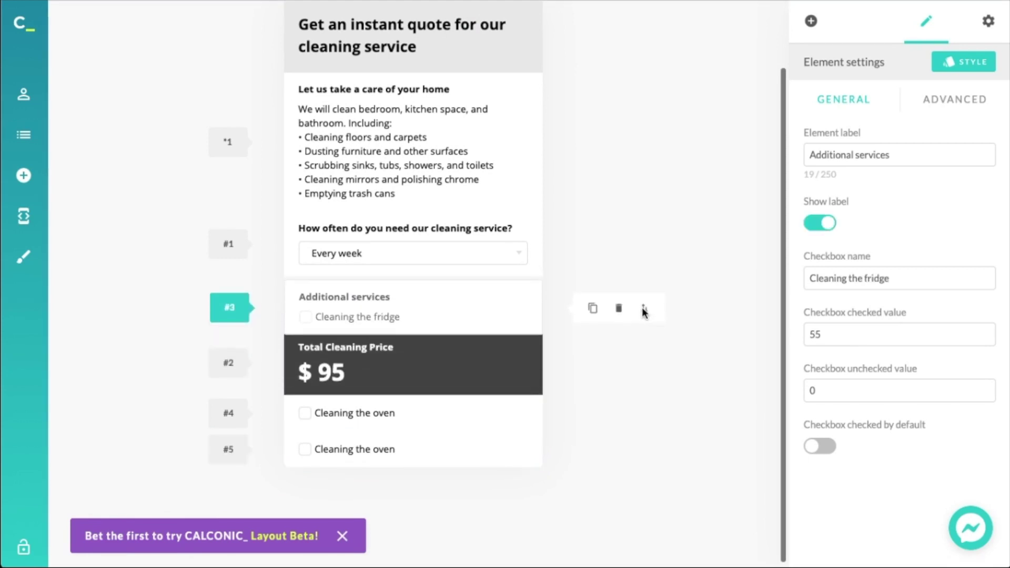
{"action": "left_click", "coordinate": [534, 422]}
{"action": "left_click_drag", "start_coordinate": [646, 414], "coordinate": [648, 361]}
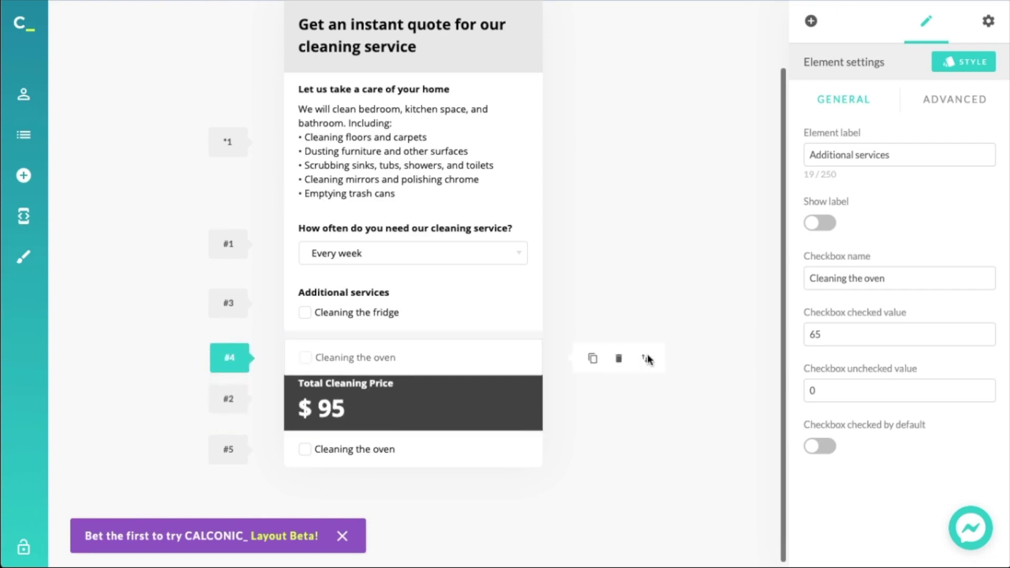
{"action": "left_click", "coordinate": [468, 462]}
{"action": "left_click_drag", "start_coordinate": [645, 455], "coordinate": [641, 400]}
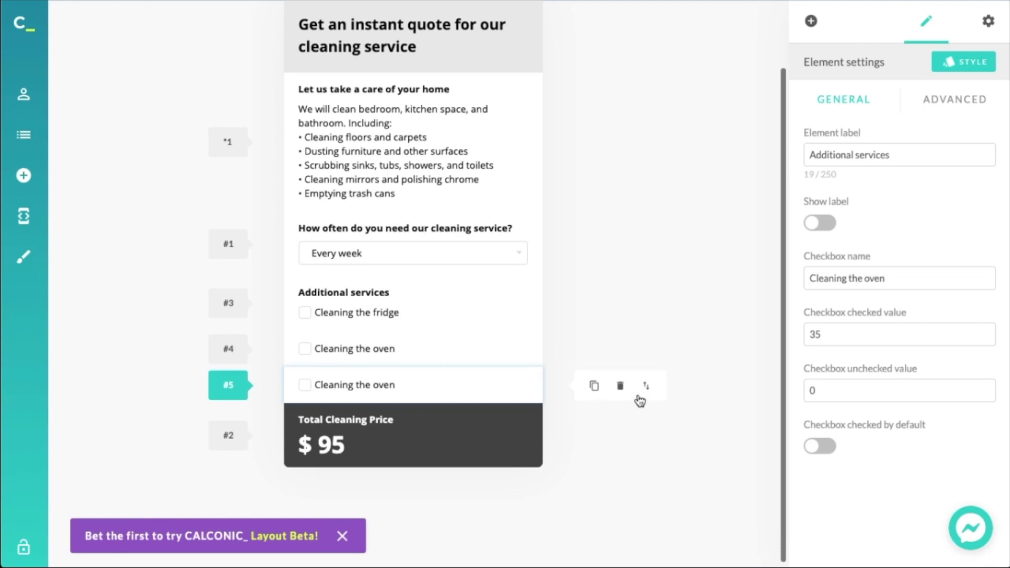
Extend the "Total Cleaning Price" formula with the three additional service checkboxes so it reads #1 + #3 + #4 + #5.
{"action": "left_click", "coordinate": [467, 414]}
{"action": "left_click", "coordinate": [853, 437]}
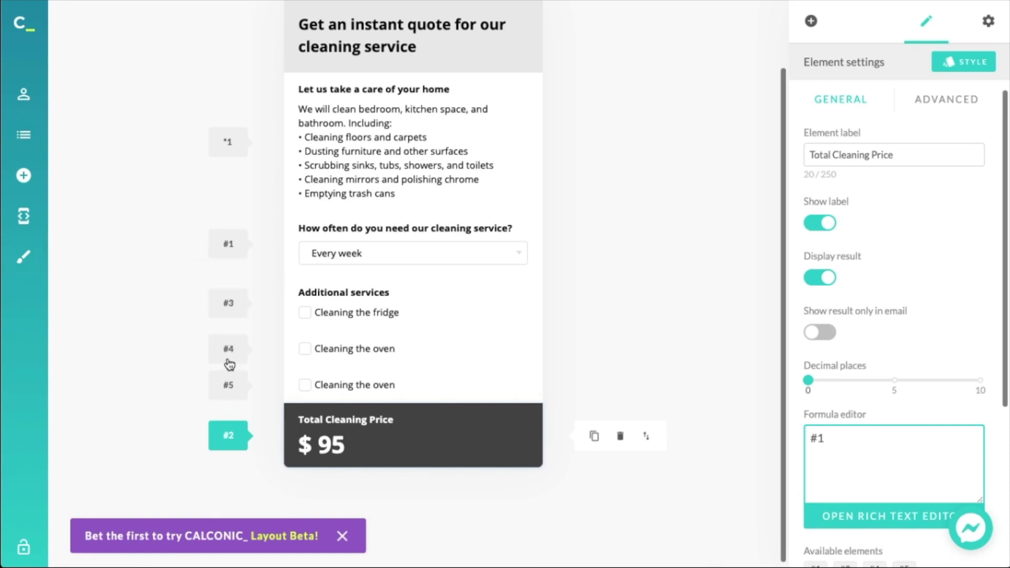
{"action": "type", "text": "+ #3 +#"}
{"action": "key", "text": "BackSpace"}
{"action": "type", "text": "#4 + #5"}
{"action": "left_click", "coordinate": [914, 412]}
Preview the calculator and test the total by ticking and unticking each additional service, leaving the frequency at "Every week", and close the preview.
{"action": "scroll", "coordinate": [471, 81], "scroll_direction": "up", "scroll_amount": 2}
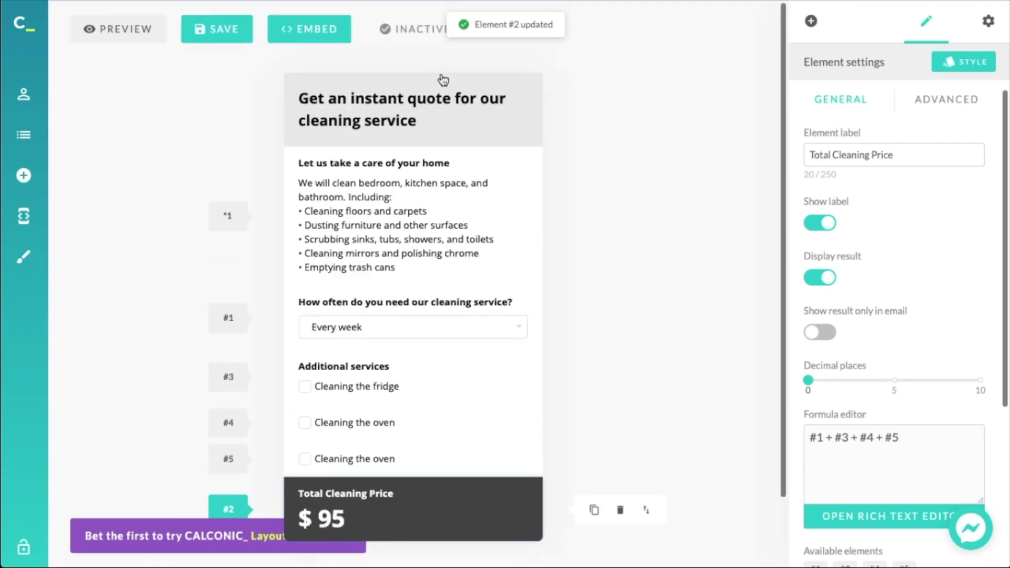
{"action": "left_click", "coordinate": [121, 29]}
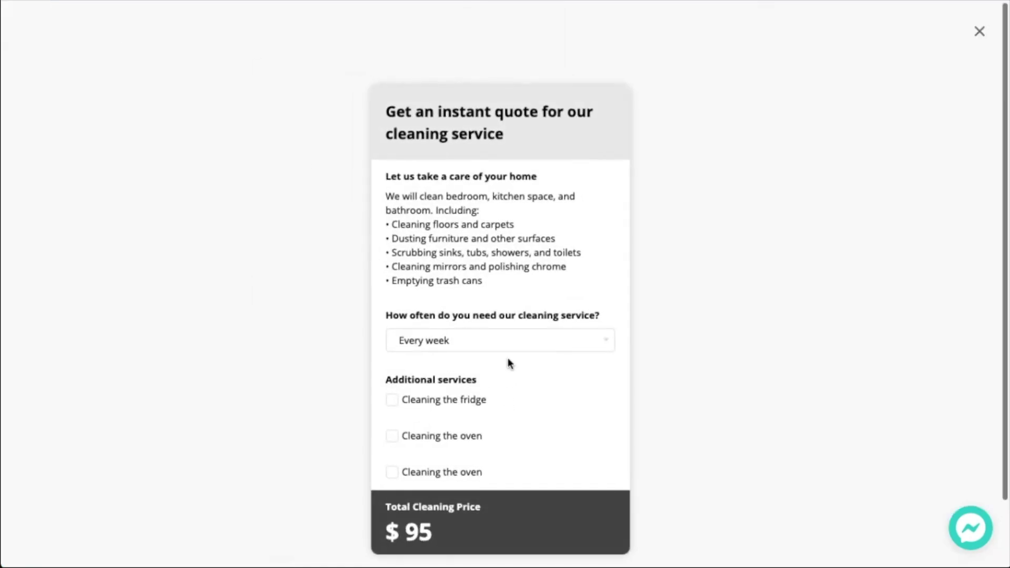
{"action": "left_click", "coordinate": [485, 349]}
{"action": "left_click", "coordinate": [477, 348]}
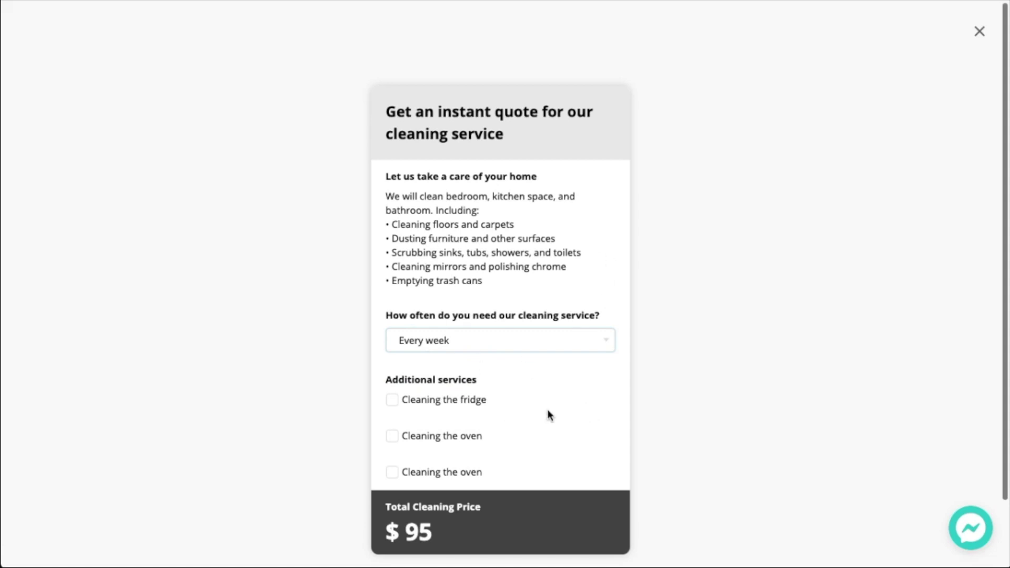
{"action": "left_click", "coordinate": [392, 400]}
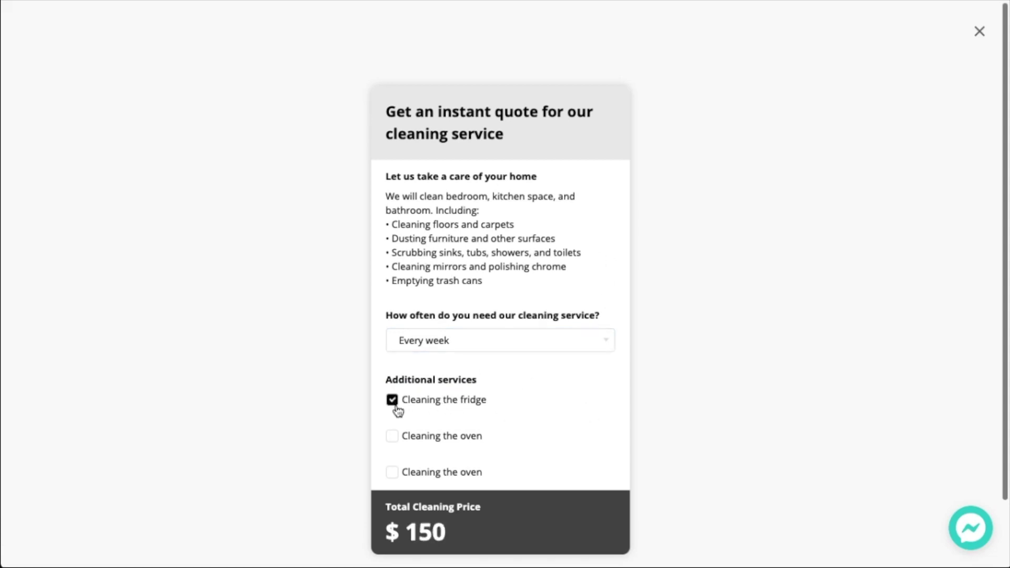
{"action": "left_click", "coordinate": [396, 437]}
{"action": "left_click", "coordinate": [393, 472]}
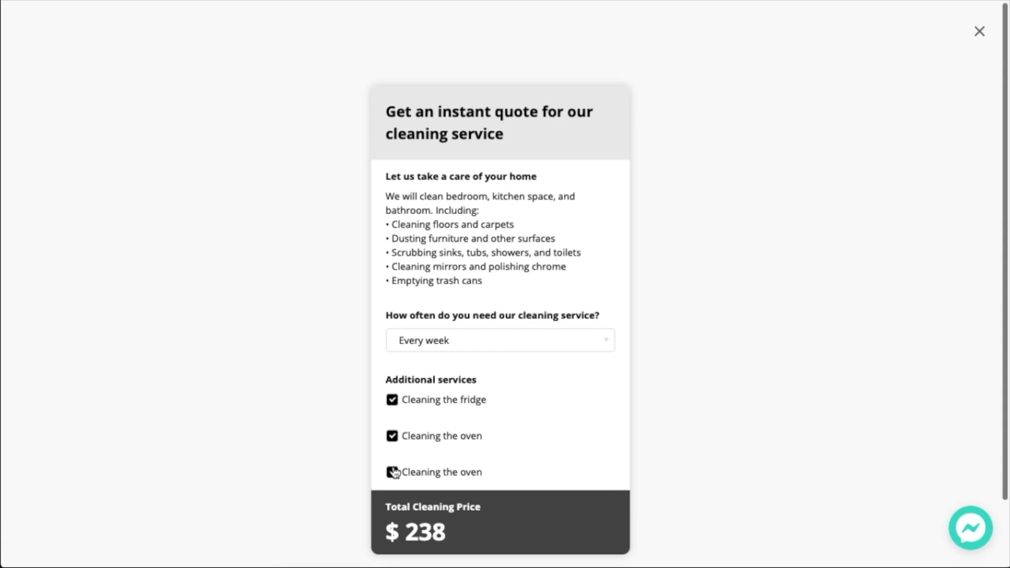
{"action": "left_click", "coordinate": [394, 472]}
{"action": "left_click", "coordinate": [392, 436]}
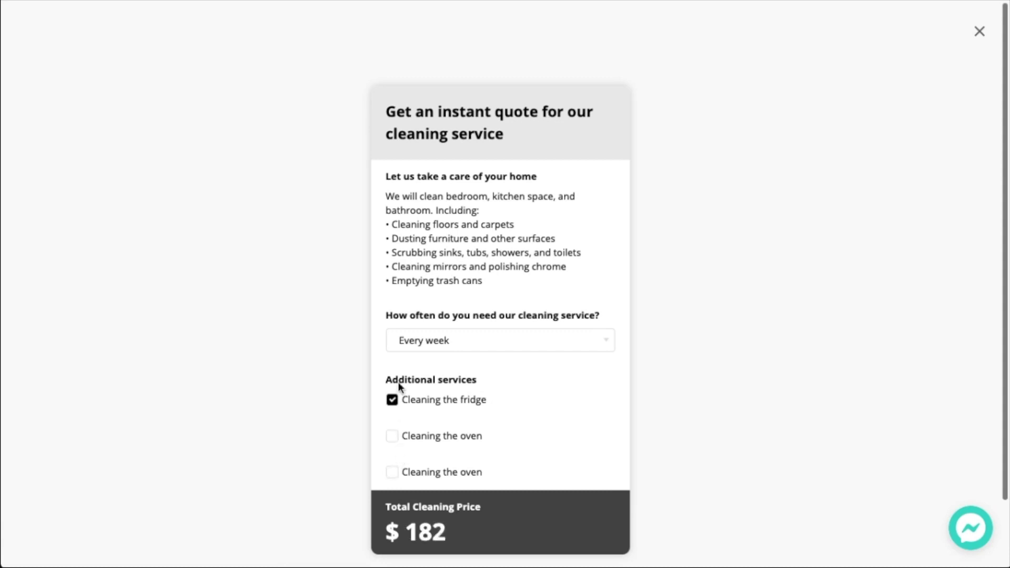
{"action": "left_click", "coordinate": [395, 400]}
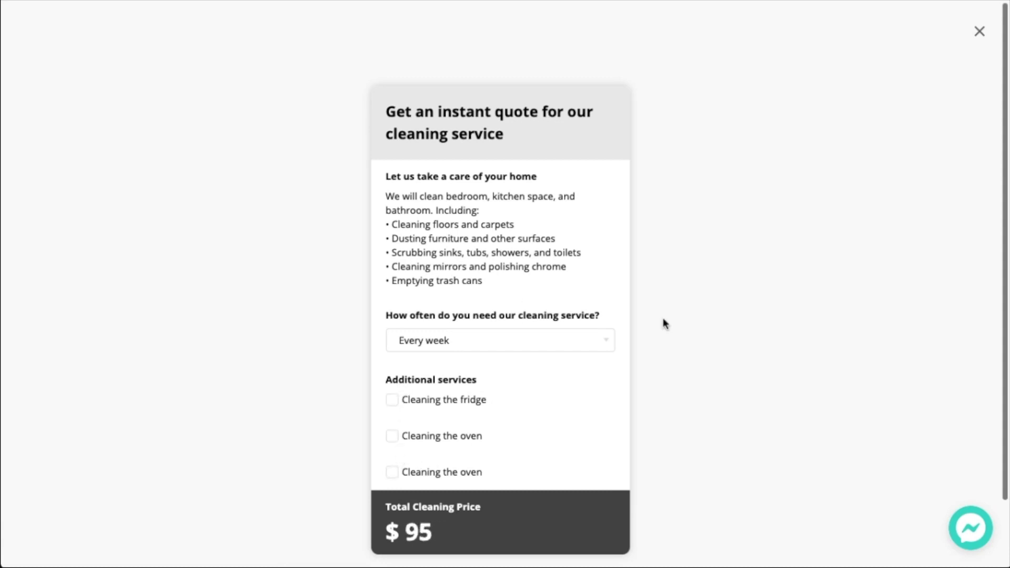
{"action": "left_click", "coordinate": [981, 32]}
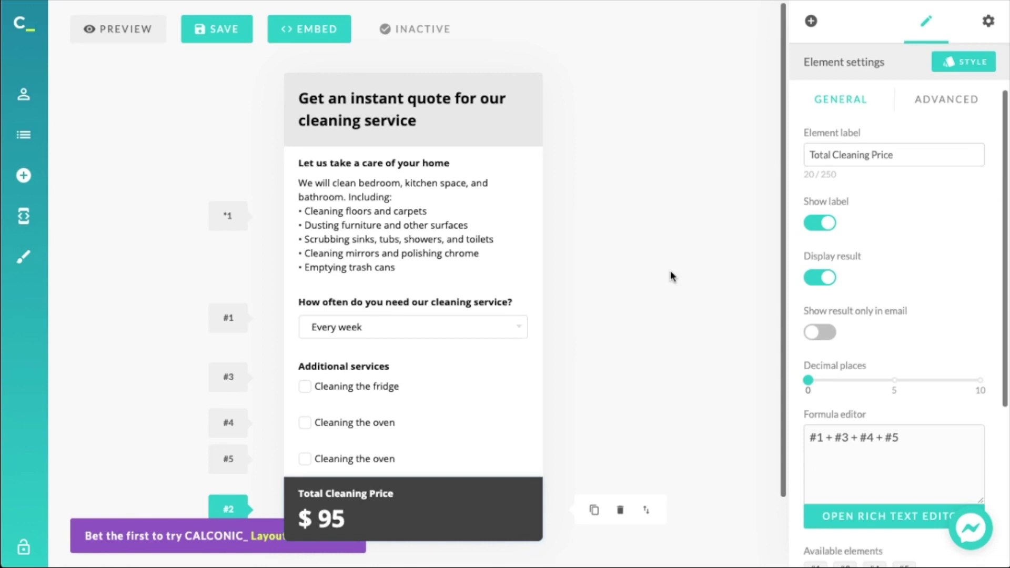
Rename the last "Cleaning the oven" checkbox as "Cleaning windows".
{"action": "left_click", "coordinate": [354, 460]}
{"action": "left_click", "coordinate": [898, 271]}
{"action": "triple_click", "coordinate": [898, 272]}
{"action": "key", "text": "BackSpace"}
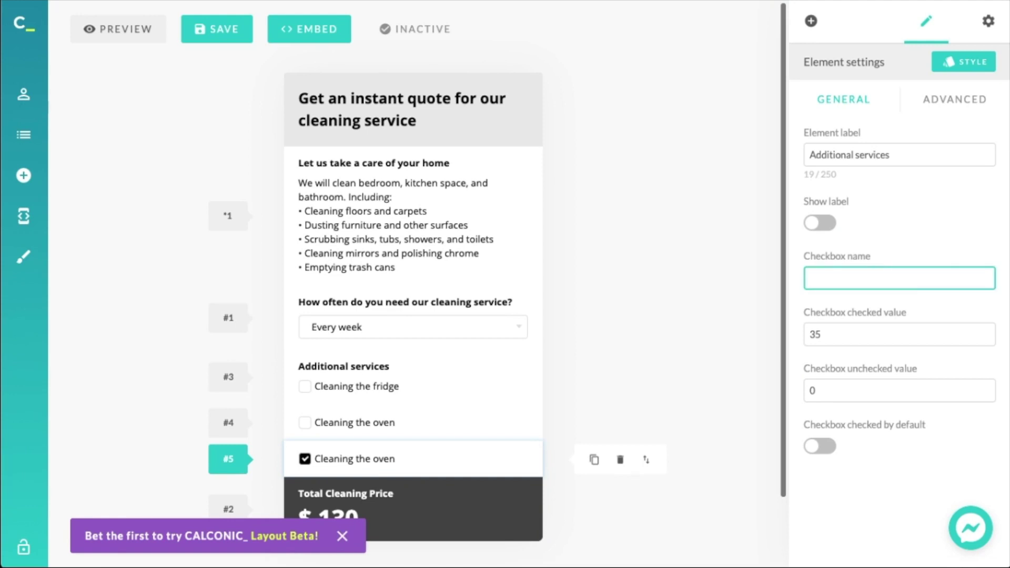
{"action": "type", "text": "Cleaning windows"}
{"action": "left_click", "coordinate": [924, 254]}
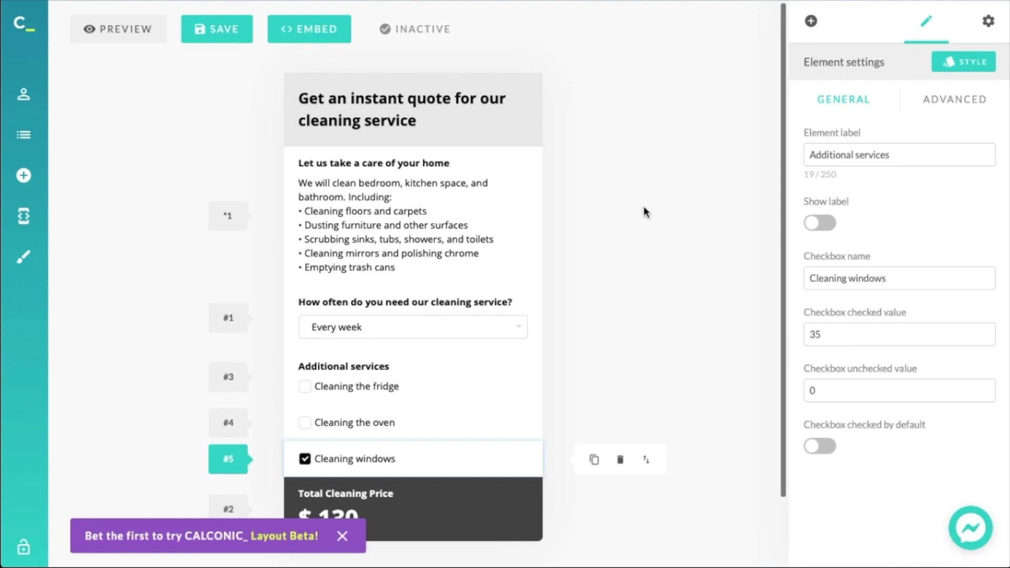
Add a slider element and move it between the "Cleaning windows" checkbox and the "Total Cleaning Price" formula.
{"action": "scroll", "coordinate": [395, 275], "scroll_direction": "down", "scroll_amount": 2}
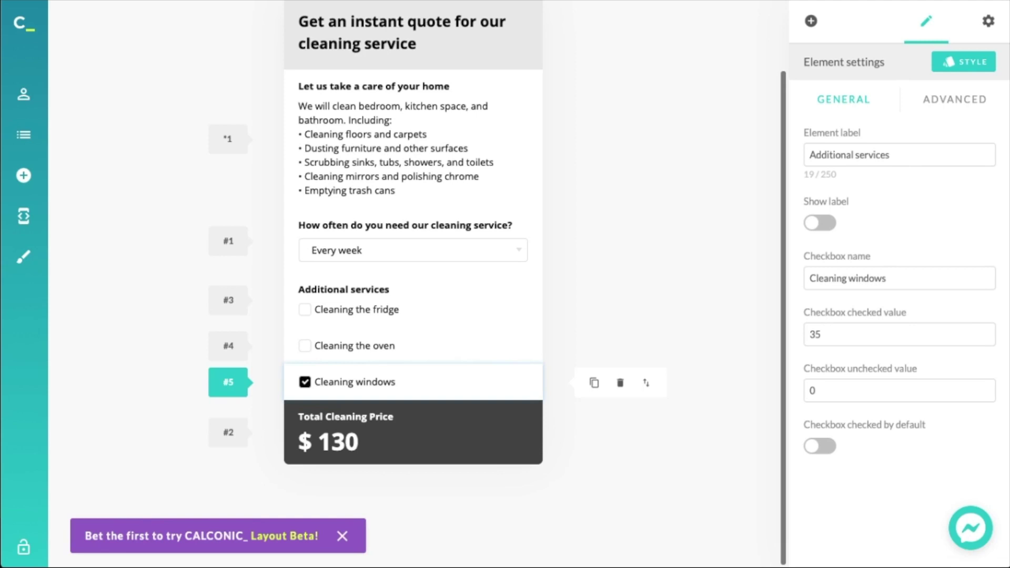
{"action": "left_click", "coordinate": [812, 20]}
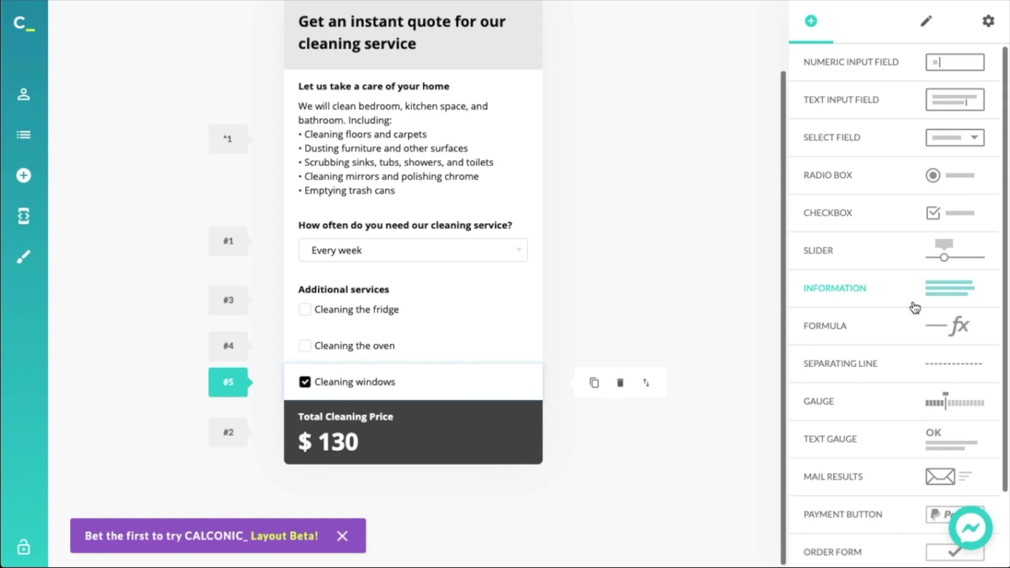
{"action": "left_click", "coordinate": [886, 254]}
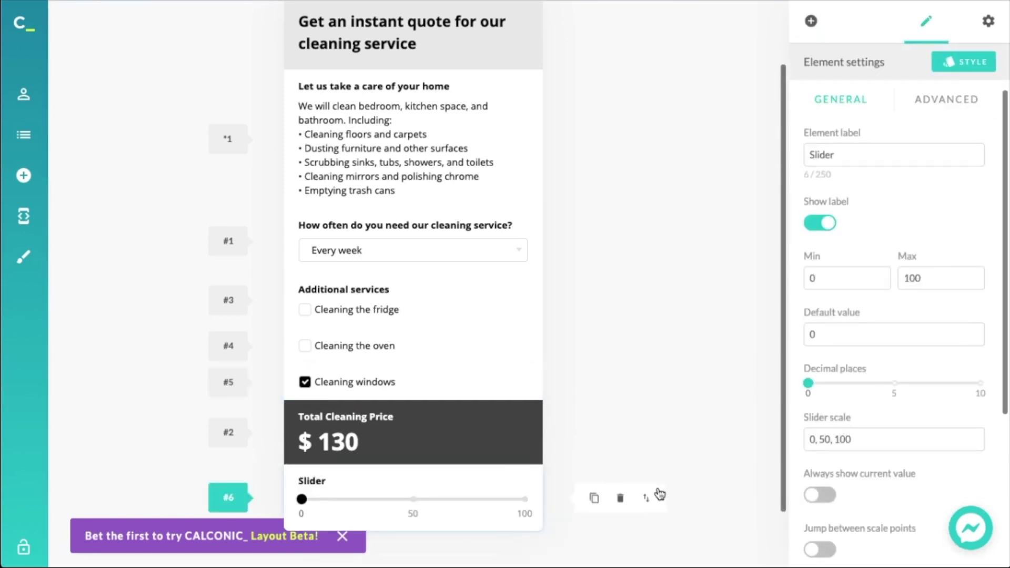
{"action": "left_click_drag", "start_coordinate": [647, 498], "coordinate": [643, 441]}
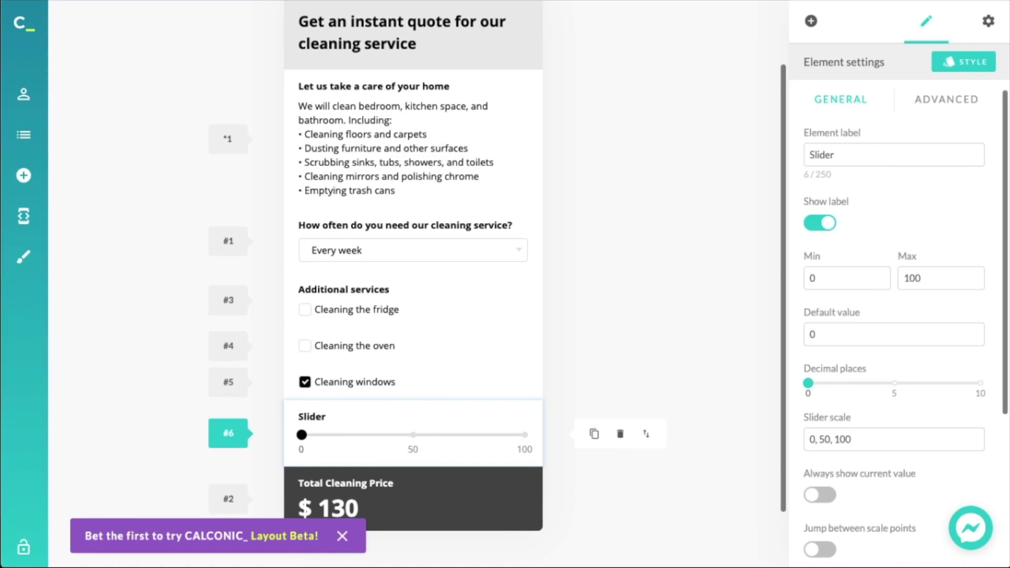
Label the new slider "How big is your apartment?".
{"action": "triple_click", "coordinate": [862, 156]}
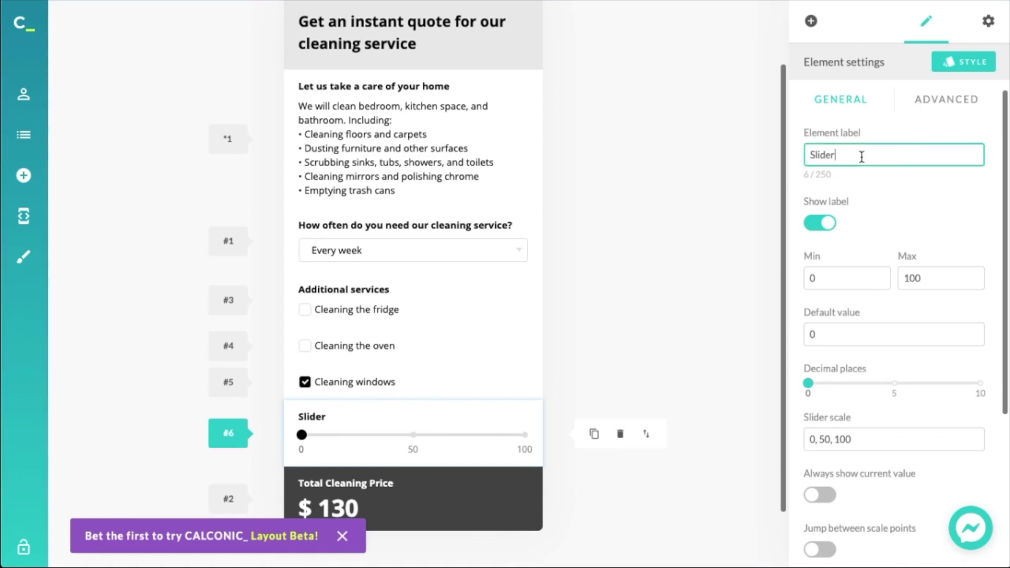
{"action": "type", "text": "How big is your apartment?"}
{"action": "left_click", "coordinate": [906, 125]}
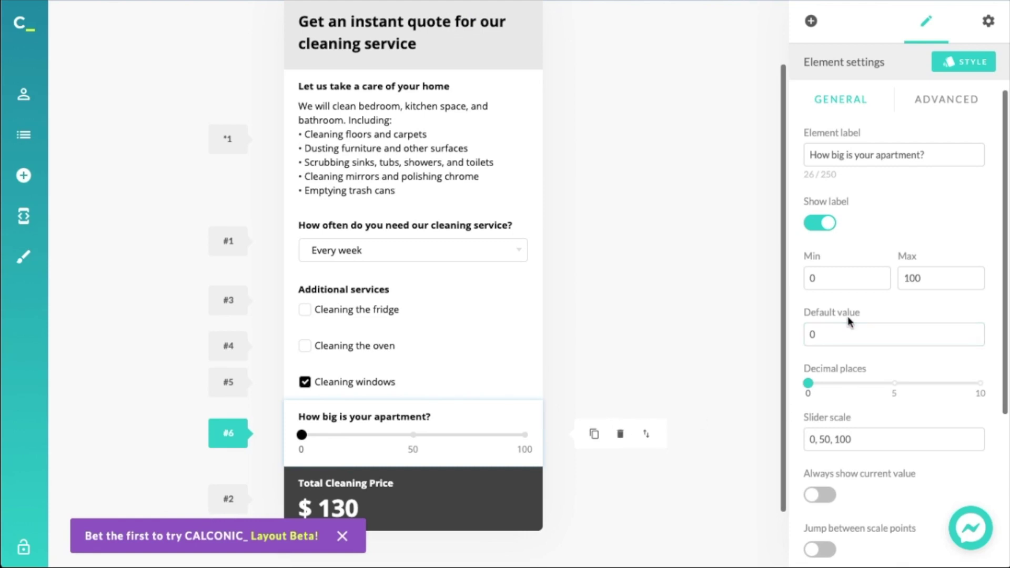
Set the apartment size slider's minimum to 1 and maximum to 5.
{"action": "left_click", "coordinate": [837, 275]}
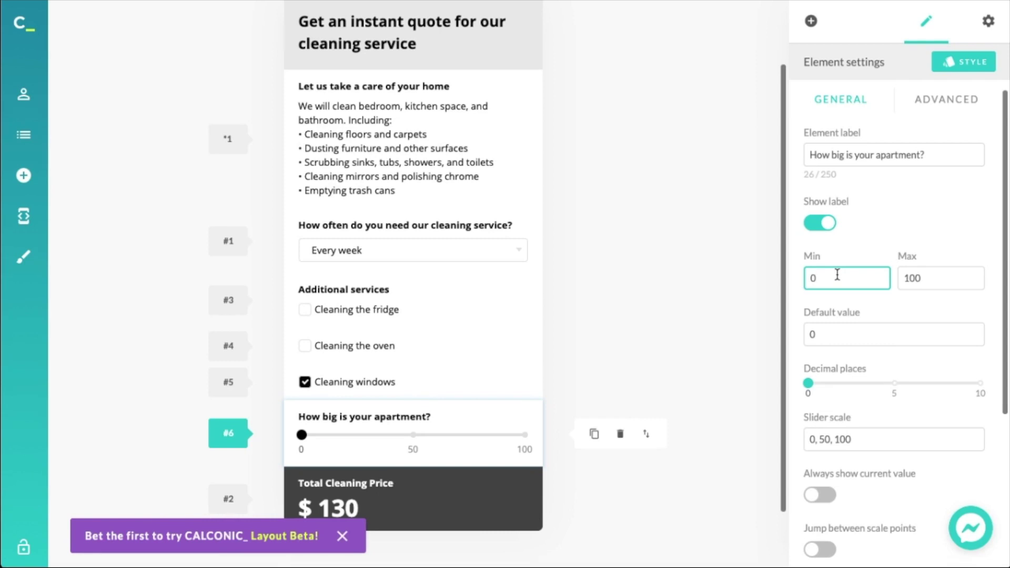
{"action": "key", "text": "BackSpace"}
{"action": "type", "text": "1"}
{"action": "left_click", "coordinate": [936, 279]}
{"action": "key", "text": "ctrl+a"}
{"action": "type", "text": "5"}
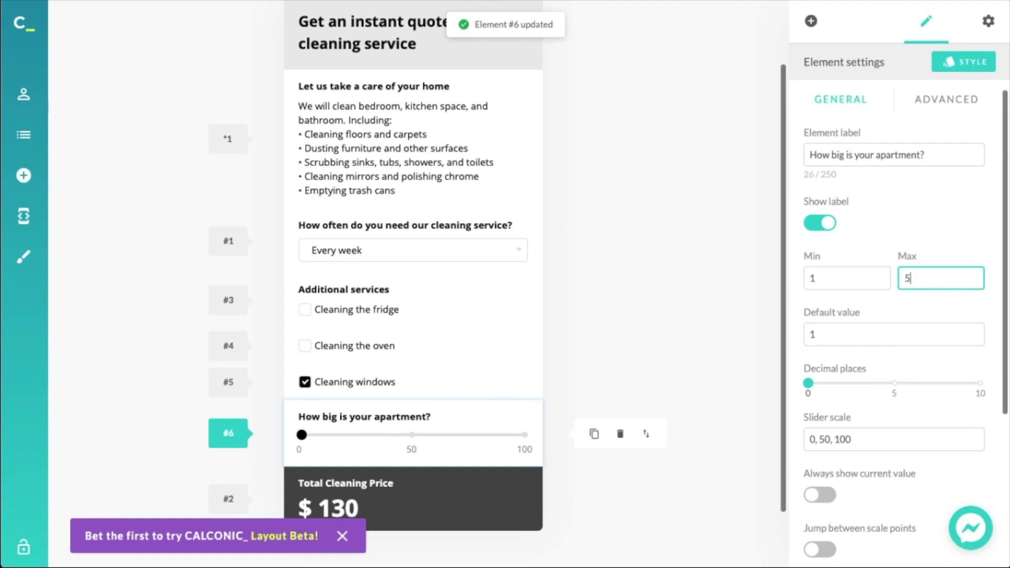
Set the apartment slider's scale points to 1, 2, 3, 4, 5.
{"action": "left_click", "coordinate": [887, 442]}
{"action": "key", "text": "ctrl+a"}
{"action": "key", "text": "BackSpace"}
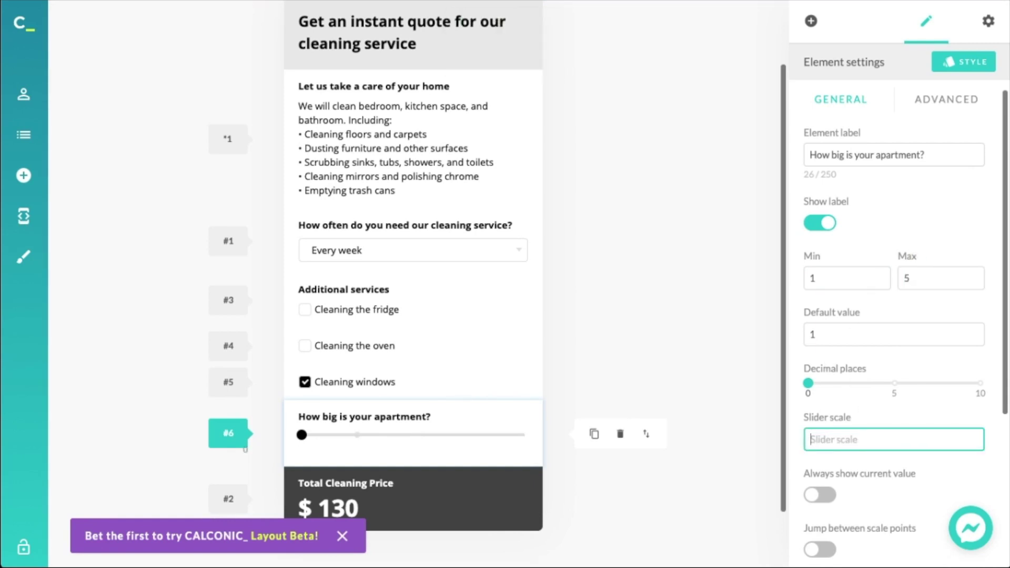
{"action": "type", "text": "1, 2, 3, 4, 5"}
{"action": "left_click", "coordinate": [887, 410]}
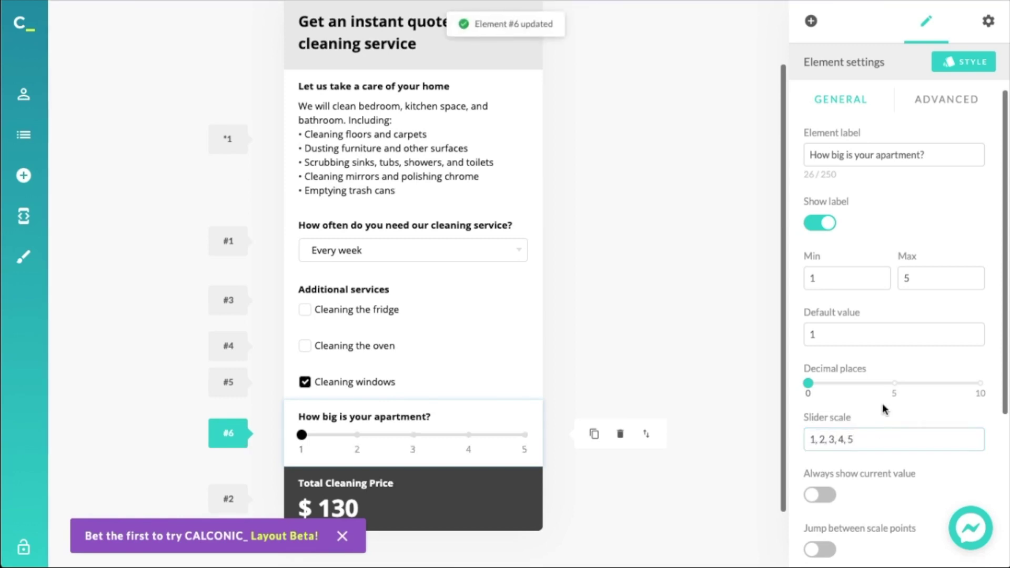
Review the apartment slider's remaining settings, including current value display, scale-point jumping, slider size, step, prefix and postfix.
{"action": "scroll", "coordinate": [883, 411], "scroll_direction": "down", "scroll_amount": 3}
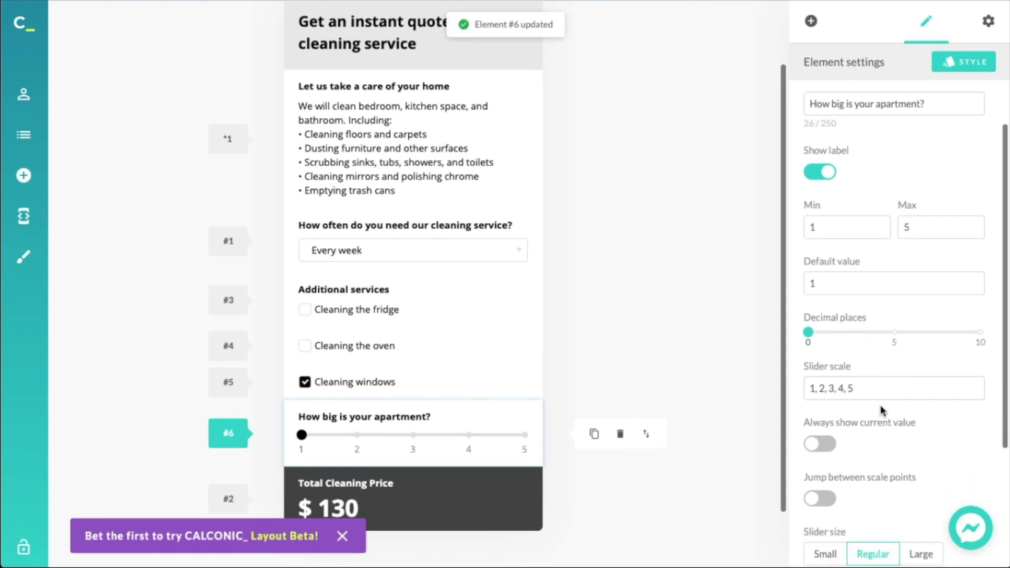
{"action": "scroll", "coordinate": [883, 410], "scroll_direction": "up", "scroll_amount": 3}
{"action": "scroll", "coordinate": [883, 411], "scroll_direction": "down", "scroll_amount": 9}
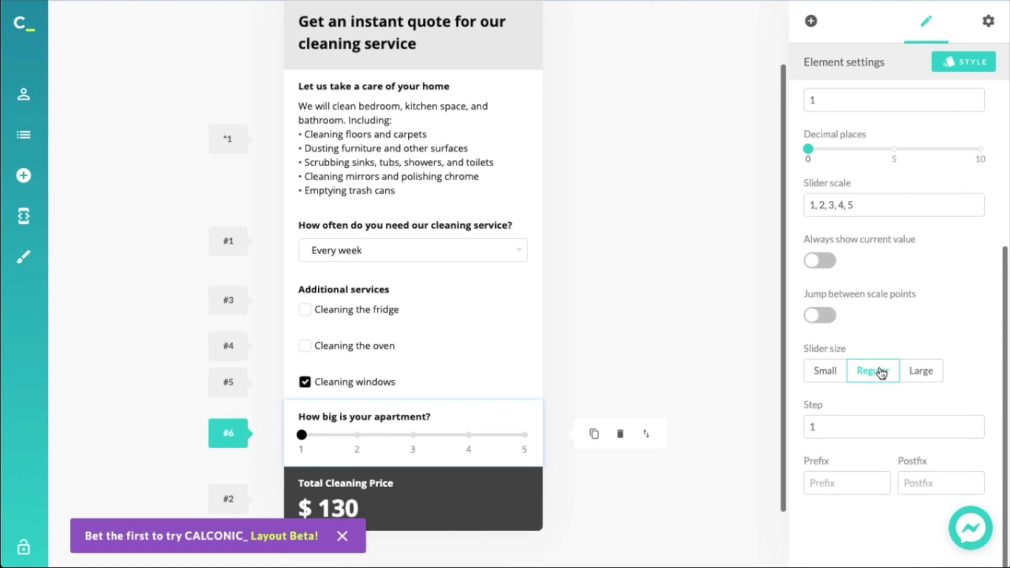
{"action": "scroll", "coordinate": [857, 271], "scroll_direction": "up", "scroll_amount": 3}
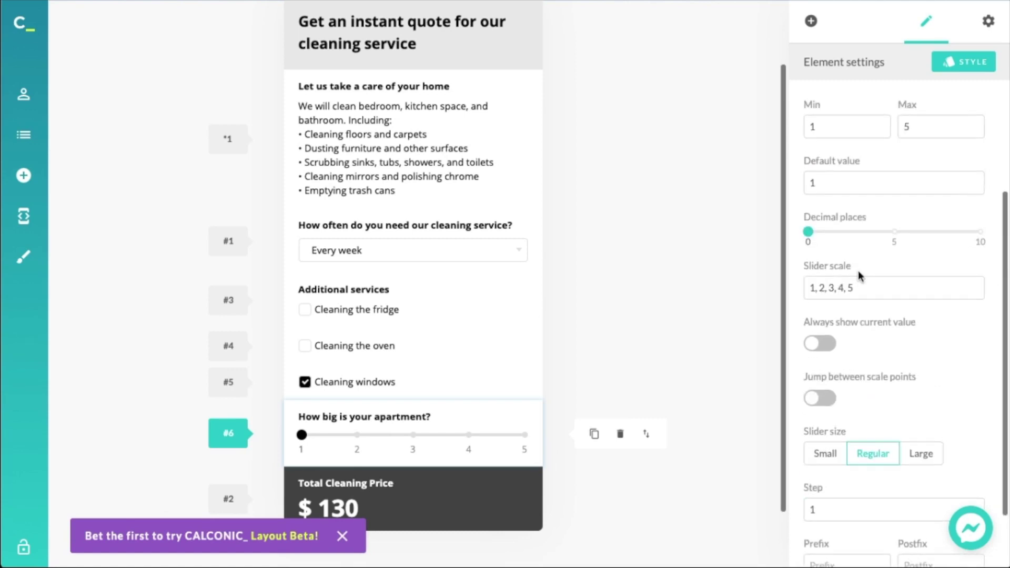
{"action": "scroll", "coordinate": [858, 270], "scroll_direction": "down", "scroll_amount": 3}
{"action": "scroll", "coordinate": [858, 270], "scroll_direction": "up", "scroll_amount": 8}
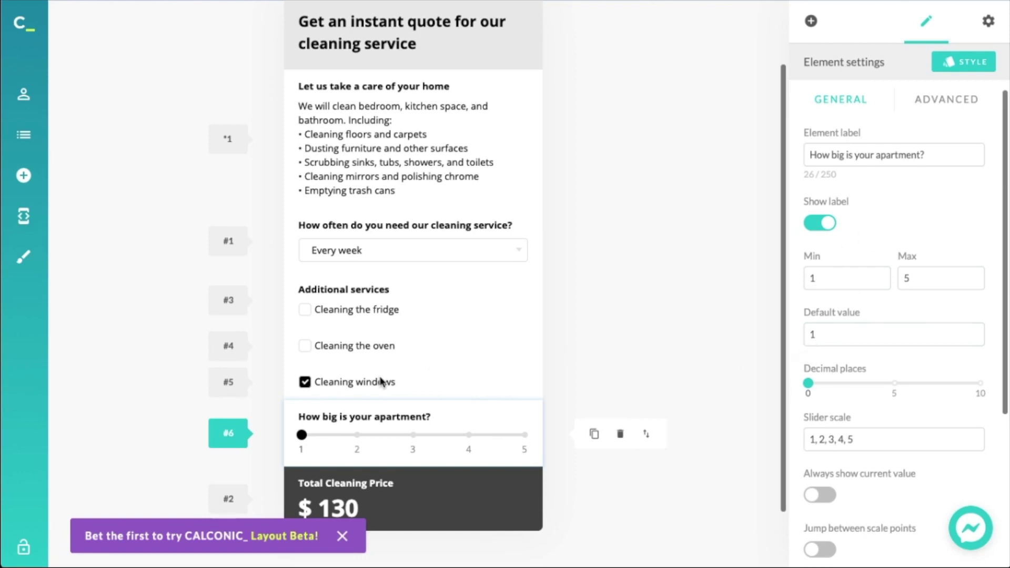
{"action": "left_click", "coordinate": [307, 439]}
Add the apartment size surcharge to the "Total Cleaning Price" formula by appending + (#6 - 1) * 18.
{"action": "left_click", "coordinate": [469, 500]}
{"action": "left_click", "coordinate": [953, 431]}
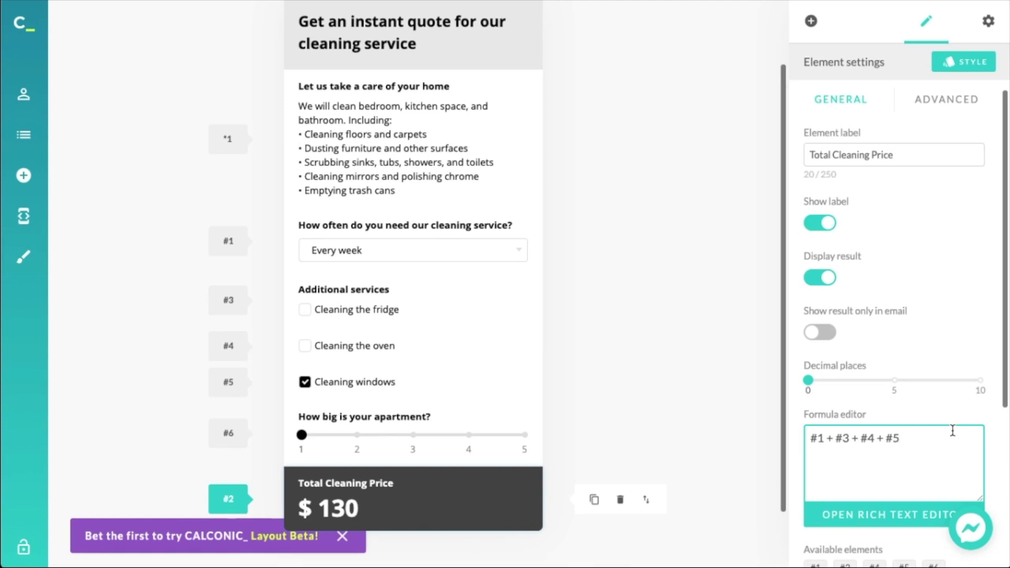
{"action": "type", "text": "+"}
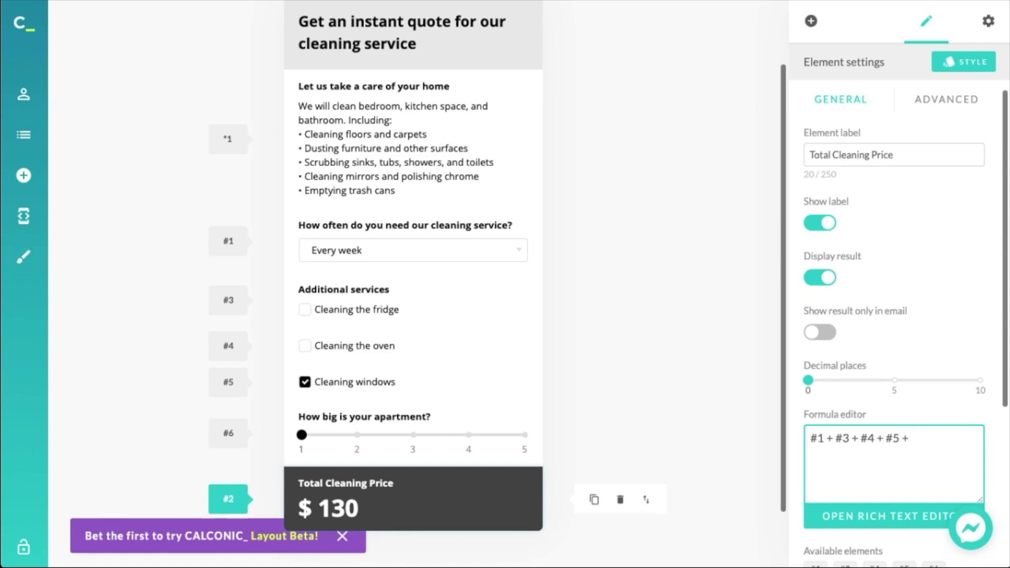
{"action": "type", "text": "()"}
{"action": "key", "text": "Left"}
{"action": "type", "text": "#6 - 1"}
{"action": "key", "text": "Left"}
{"action": "key", "text": "Left"}
{"action": "key", "text": "Left"}
{"action": "key", "text": "Left"}
{"action": "key", "text": "Left"}
{"action": "type", "text": "* 18"}
Preview the calculator, test the total with the apartment size slider at 4, and close the preview.
{"action": "scroll", "coordinate": [338, 171], "scroll_direction": "up", "scroll_amount": 3}
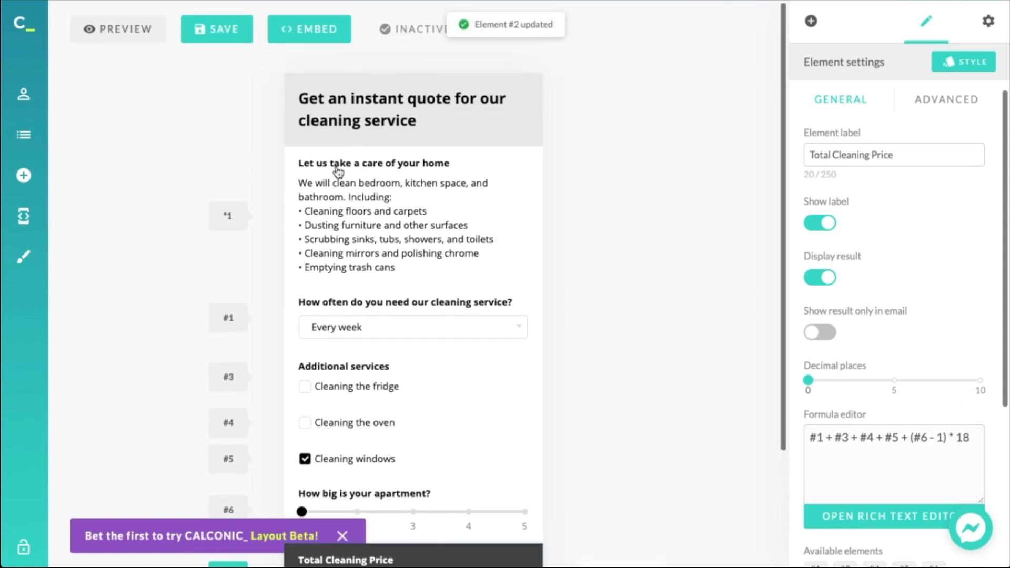
{"action": "left_click", "coordinate": [138, 38]}
{"action": "scroll", "coordinate": [334, 225], "scroll_direction": "down", "scroll_amount": 2}
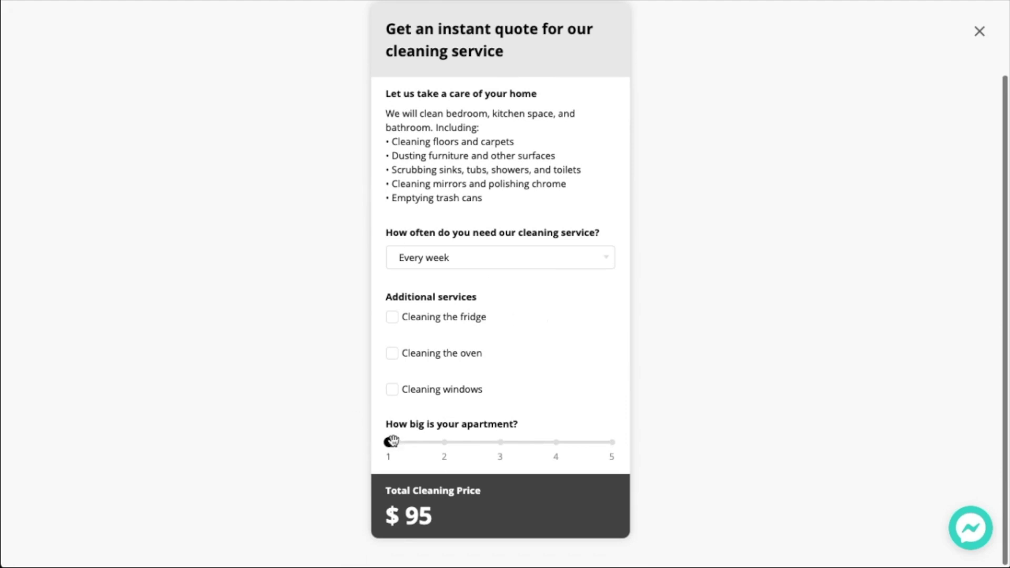
{"action": "left_click_drag", "start_coordinate": [392, 441], "coordinate": [555, 442]}
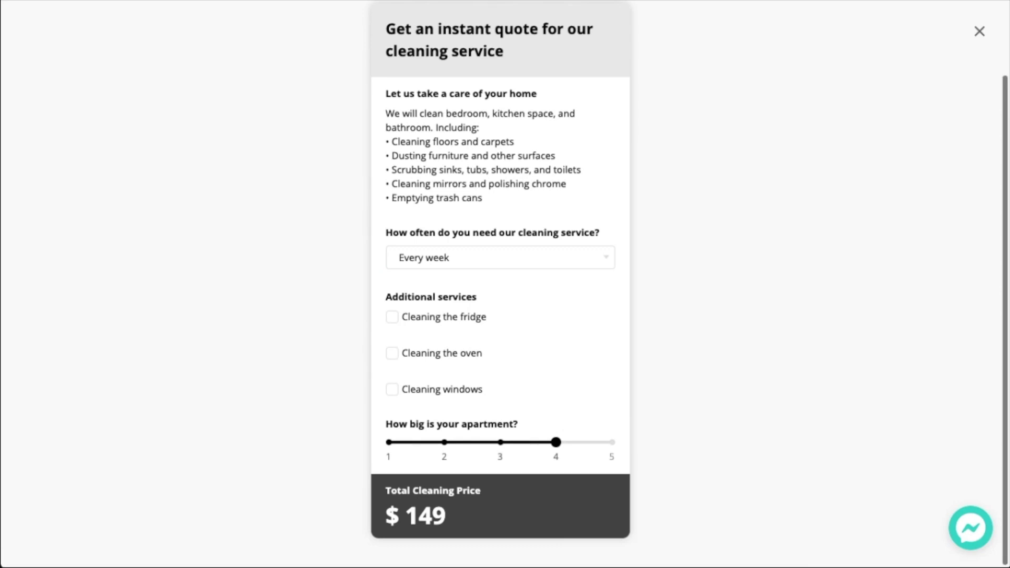
{"action": "left_click", "coordinate": [978, 32]}
Add an order form element to the calculator.
{"action": "scroll", "coordinate": [505, 316], "scroll_direction": "down", "scroll_amount": 3}
{"action": "scroll", "coordinate": [505, 316], "scroll_direction": "up", "scroll_amount": 3}
{"action": "scroll", "coordinate": [505, 315], "scroll_direction": "down", "scroll_amount": 1}
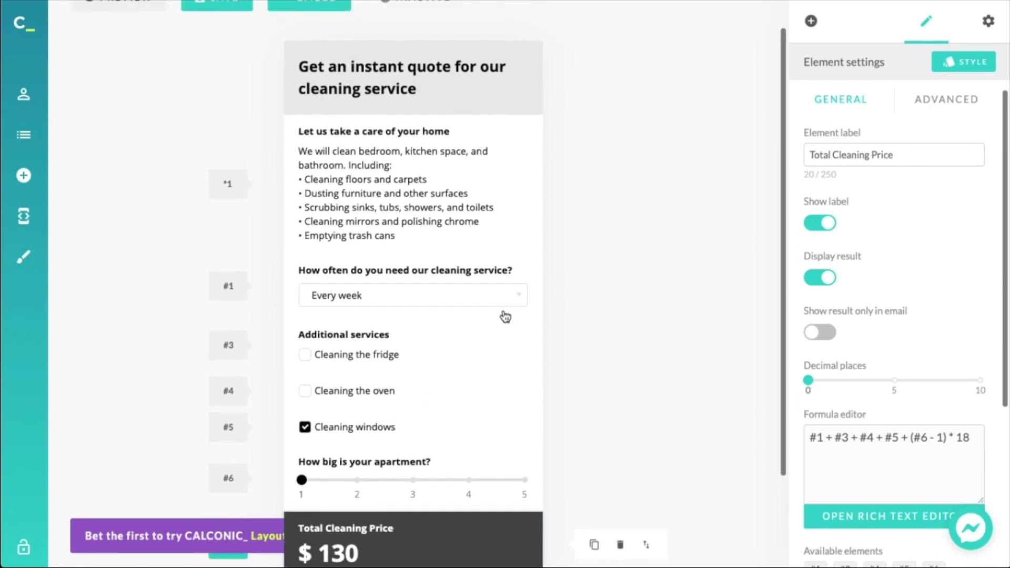
{"action": "scroll", "coordinate": [506, 316], "scroll_direction": "up", "scroll_amount": 1}
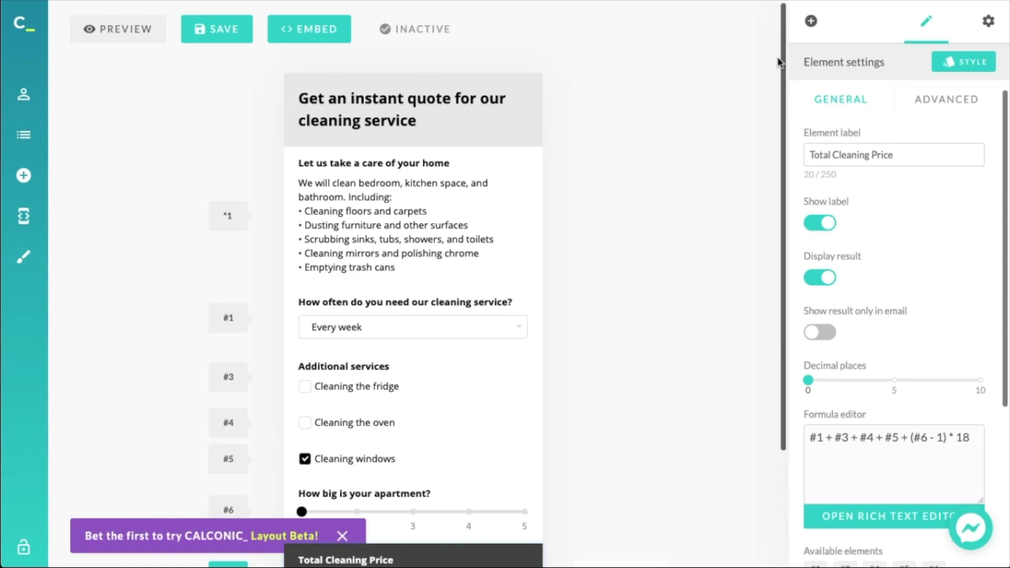
{"action": "left_click", "coordinate": [811, 21]}
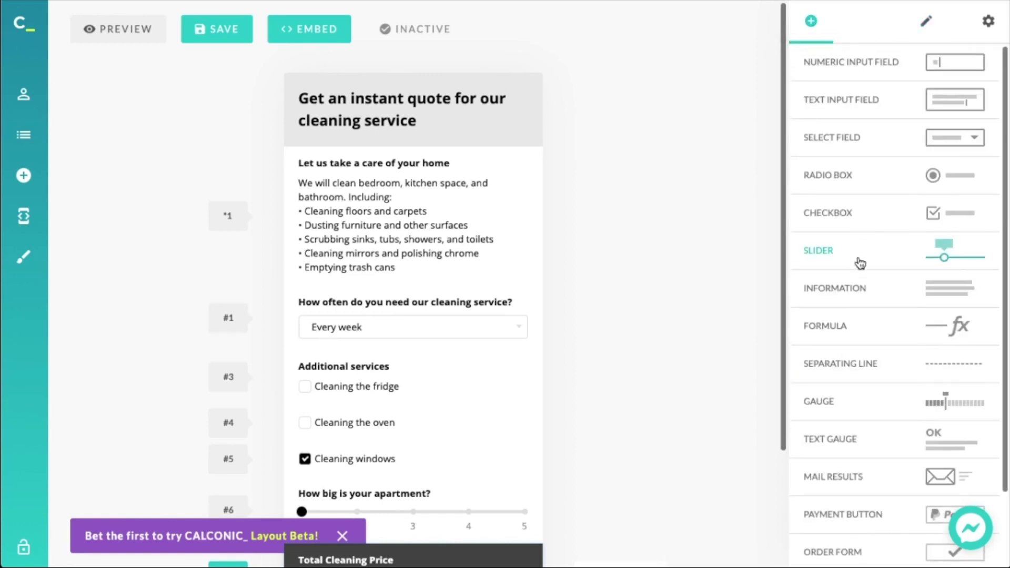
{"action": "scroll", "coordinate": [859, 265], "scroll_direction": "down", "scroll_amount": 2}
{"action": "scroll", "coordinate": [860, 265], "scroll_direction": "up", "scroll_amount": 1}
{"action": "scroll", "coordinate": [860, 263], "scroll_direction": "down", "scroll_amount": 1}
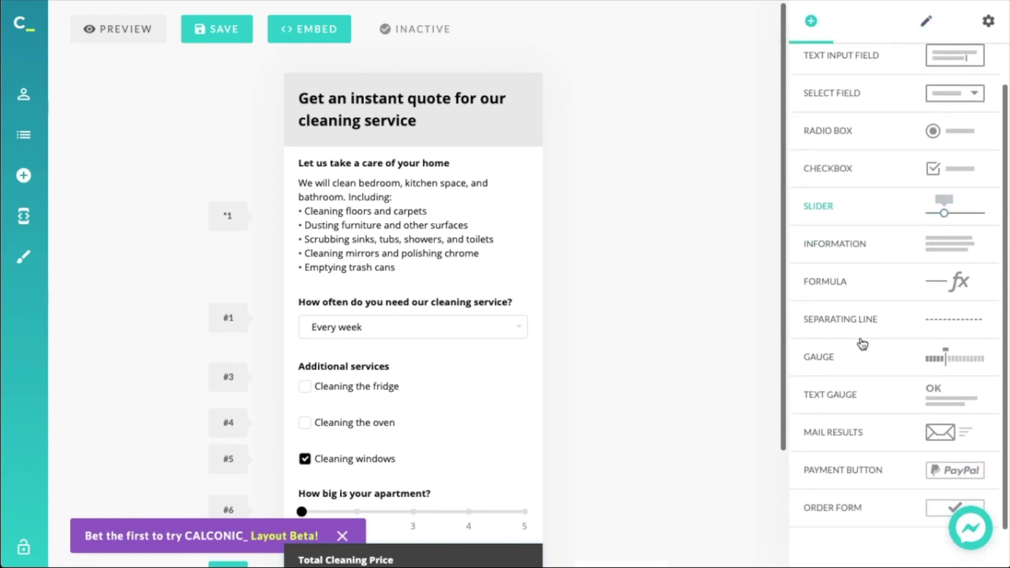
{"action": "left_click", "coordinate": [851, 507]}
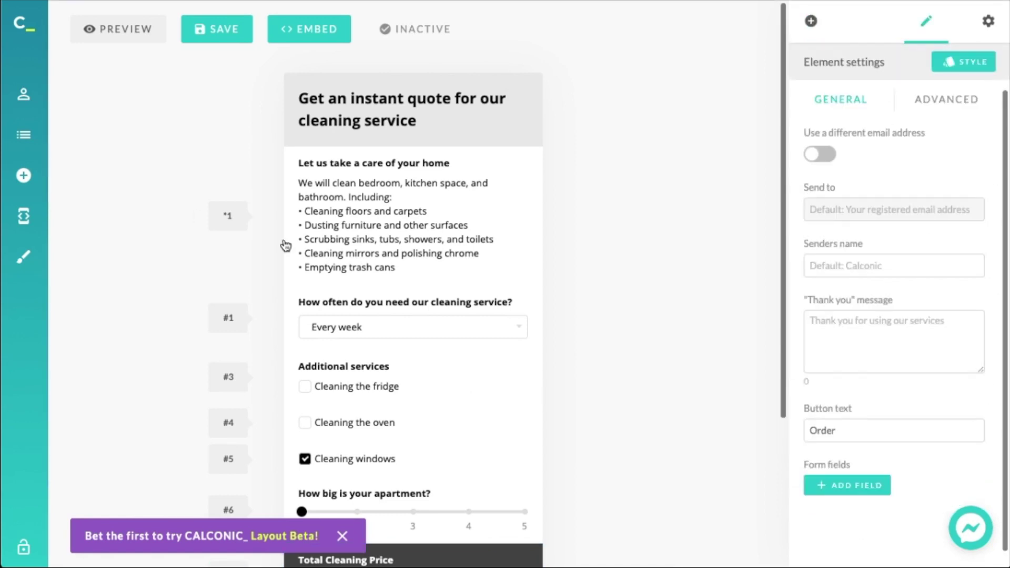
Change the order form's button text to "Book a cleaning".
{"action": "scroll", "coordinate": [286, 246], "scroll_direction": "down", "scroll_amount": 4}
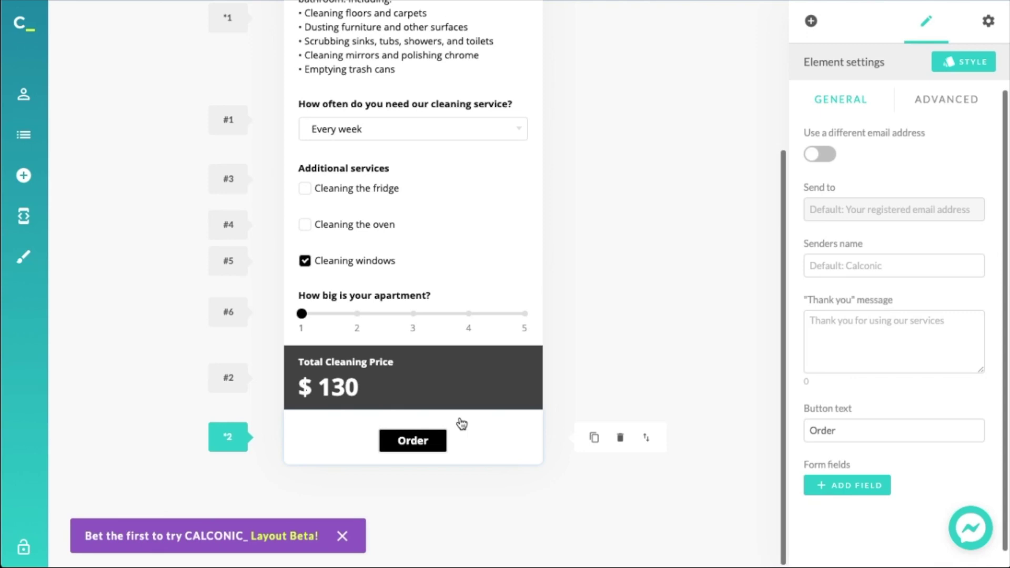
{"action": "scroll", "coordinate": [418, 226], "scroll_direction": "up", "scroll_amount": 3}
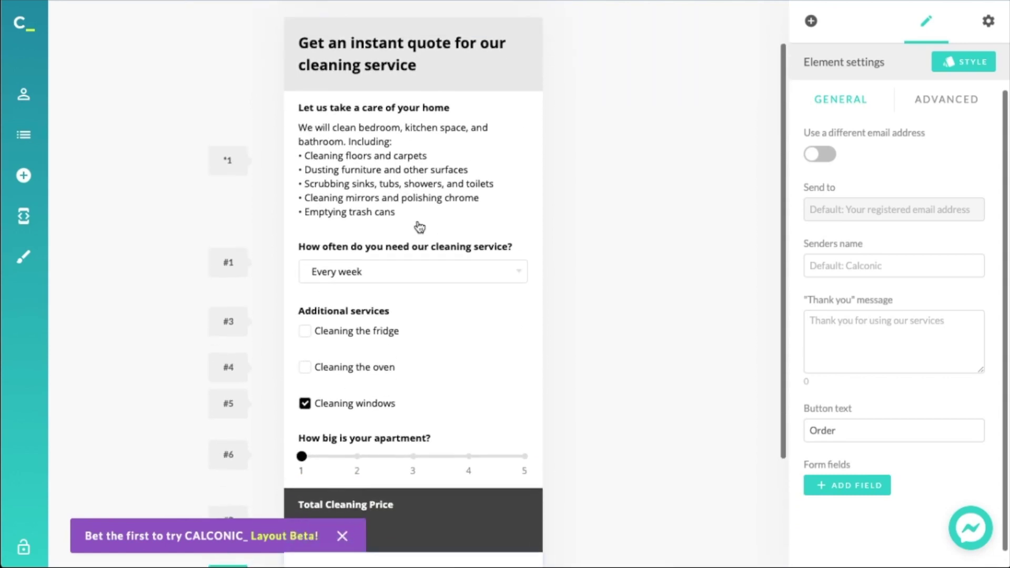
{"action": "scroll", "coordinate": [420, 228], "scroll_direction": "down", "scroll_amount": 1}
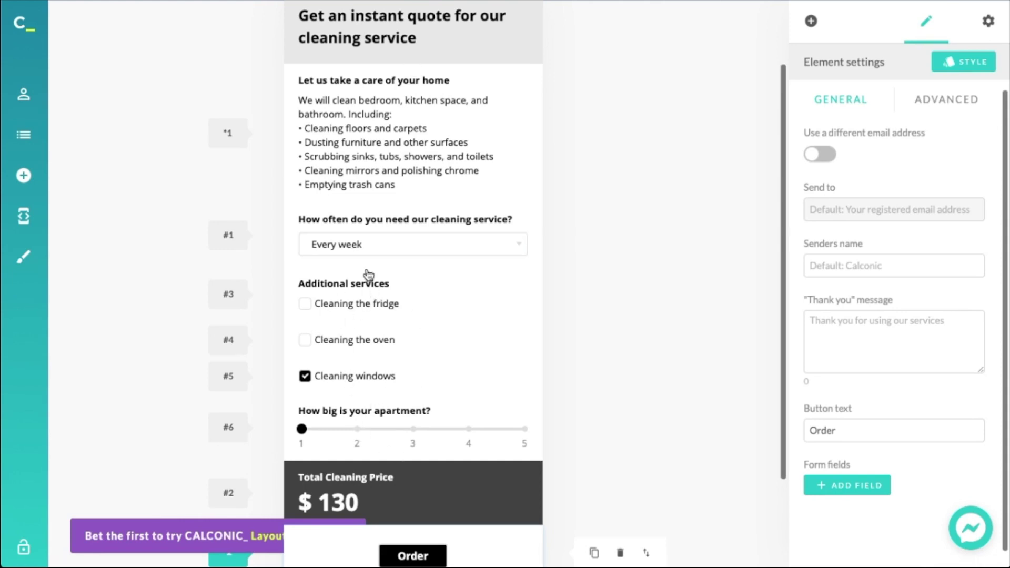
{"action": "scroll", "coordinate": [368, 416], "scroll_direction": "down", "scroll_amount": 1}
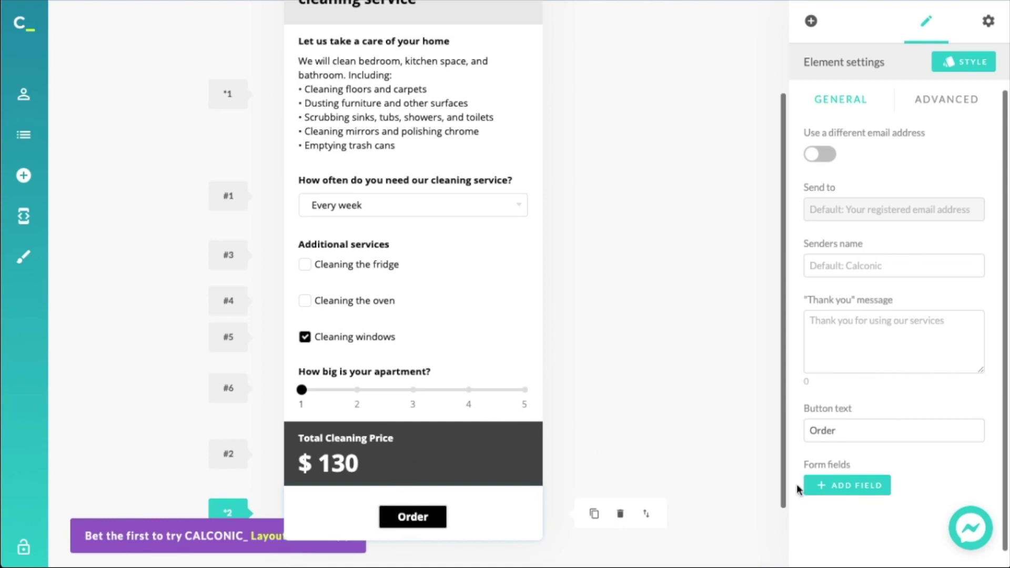
{"action": "left_click", "coordinate": [912, 424]}
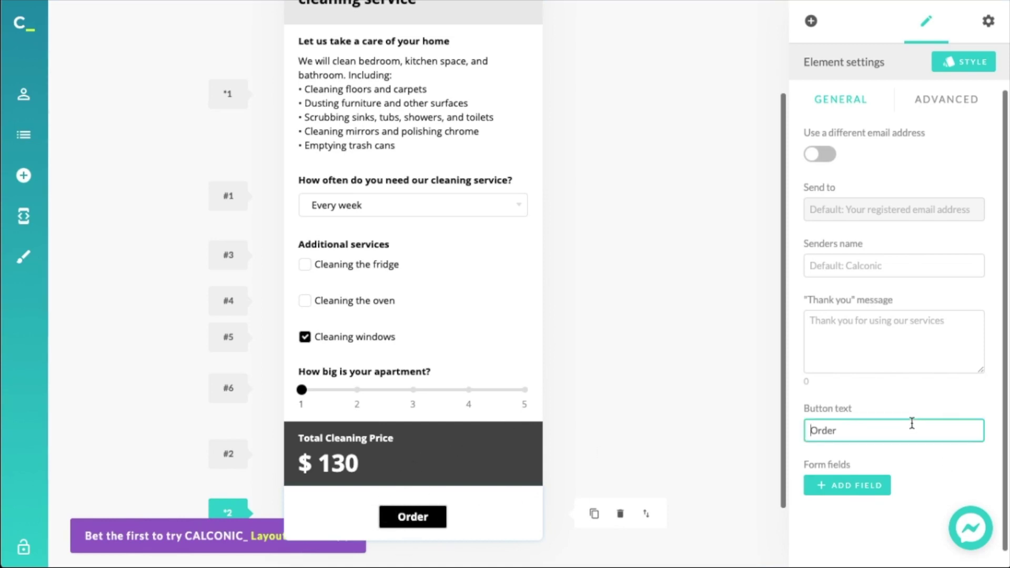
{"action": "double_click", "coordinate": [911, 424]}
{"action": "type", "text": "Book a cleaning"}
{"action": "left_click", "coordinate": [867, 408]}
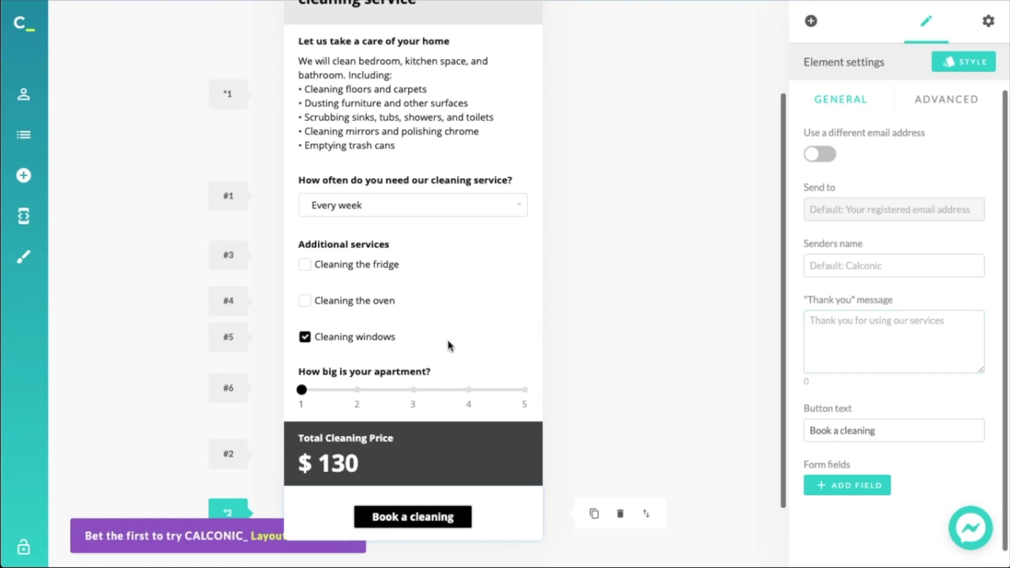
Add a first form field to the order form and keep the order form's settings open.
{"action": "scroll", "coordinate": [626, 143], "scroll_direction": "up", "scroll_amount": 2}
{"action": "scroll", "coordinate": [626, 142], "scroll_direction": "down", "scroll_amount": 3}
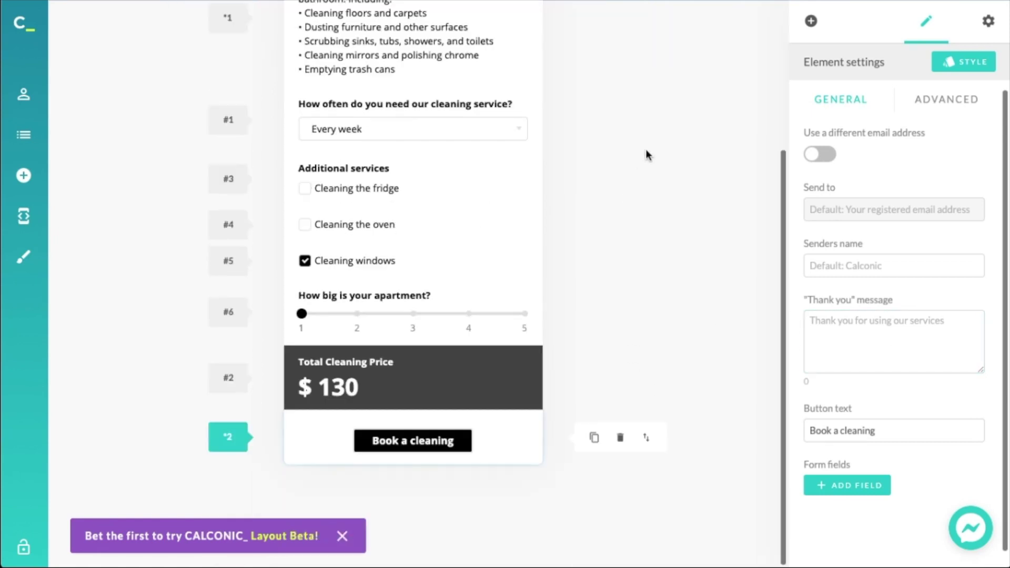
{"action": "scroll", "coordinate": [658, 153], "scroll_direction": "up", "scroll_amount": 1}
{"action": "scroll", "coordinate": [978, 384], "scroll_direction": "down", "scroll_amount": 1}
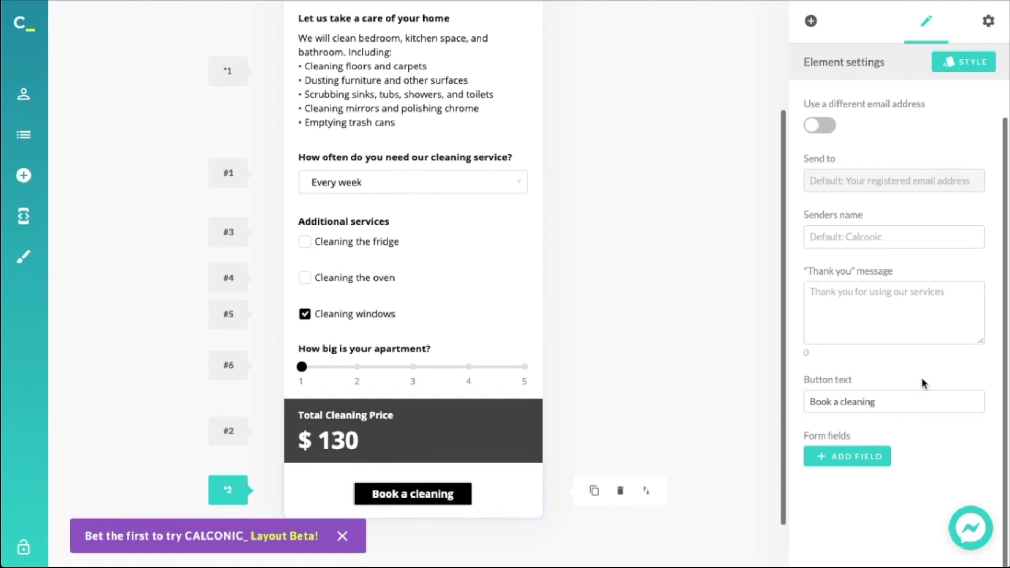
{"action": "left_click", "coordinate": [858, 457]}
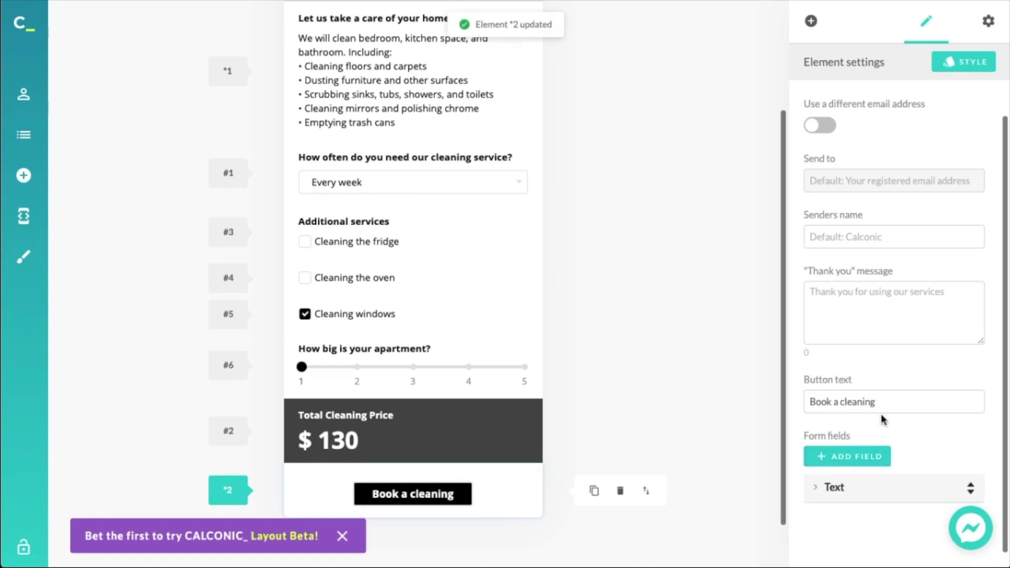
{"action": "scroll", "coordinate": [883, 419], "scroll_direction": "down", "scroll_amount": 1}
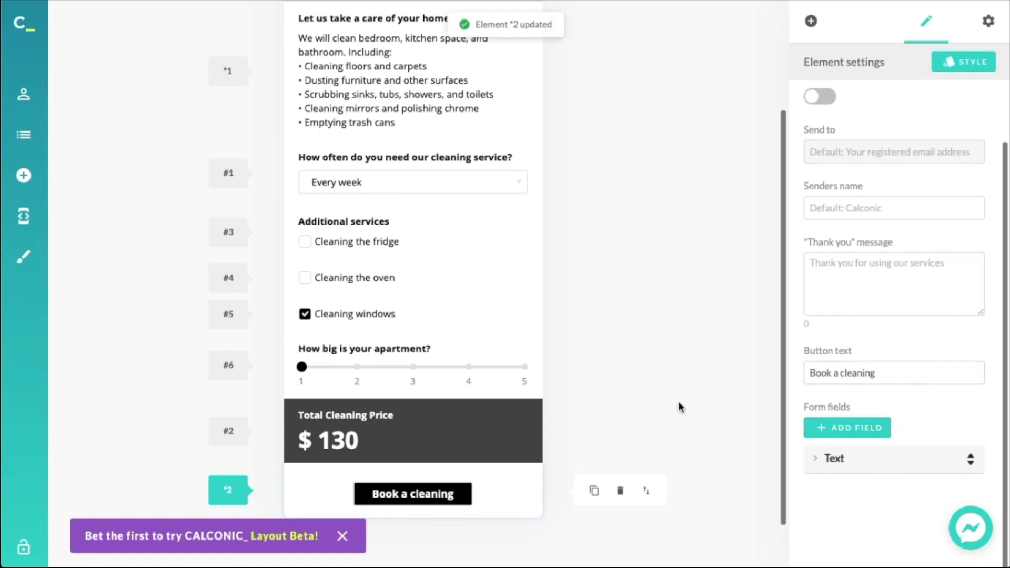
{"action": "left_click", "coordinate": [431, 174]}
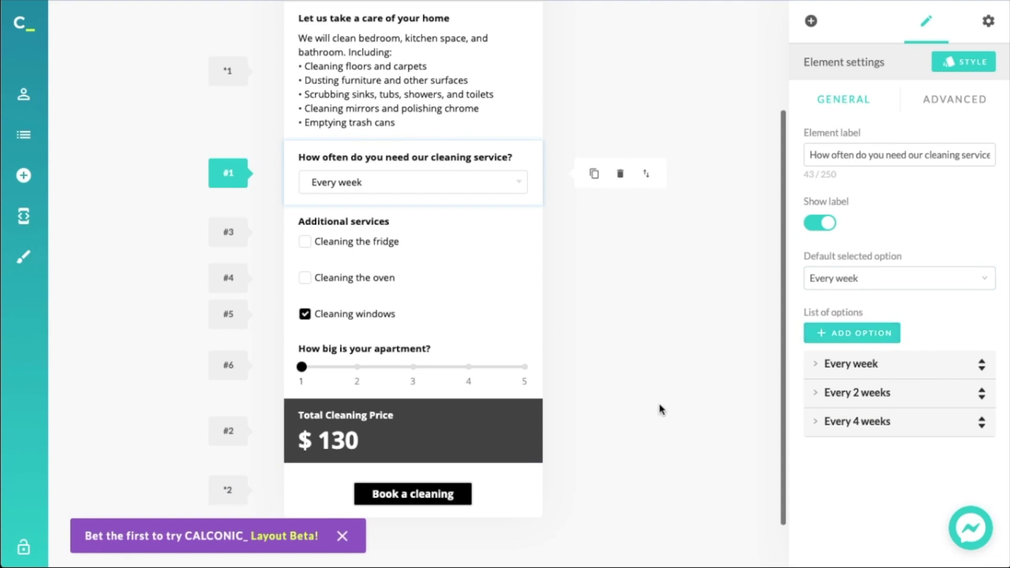
{"action": "left_click", "coordinate": [491, 500]}
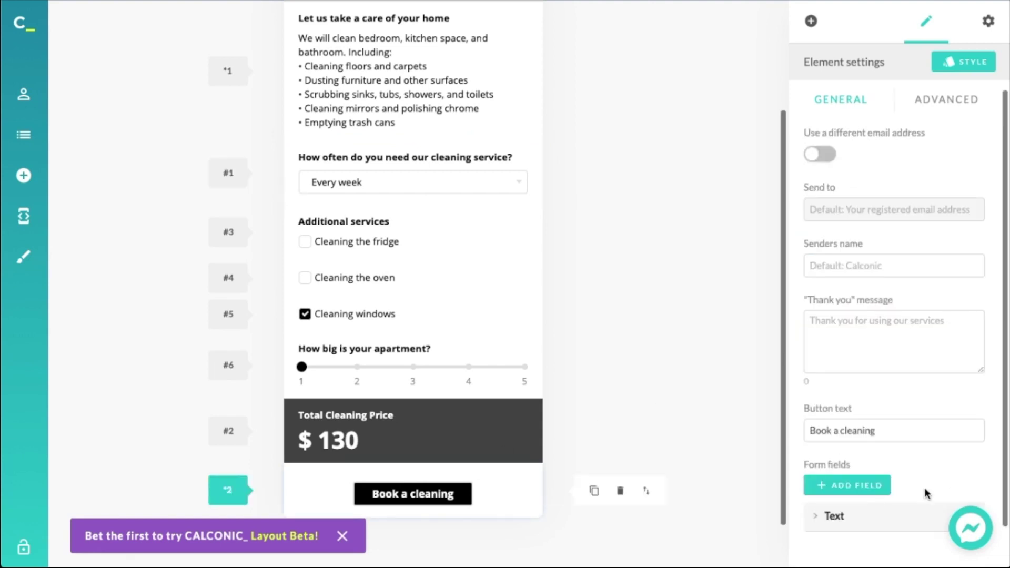
Label the order form's new field "Name".
{"action": "left_click", "coordinate": [891, 521]}
{"action": "scroll", "coordinate": [923, 366], "scroll_direction": "down", "scroll_amount": 5}
{"action": "left_click", "coordinate": [894, 223]}
{"action": "double_click", "coordinate": [894, 224]}
{"action": "type", "text": "Name"}
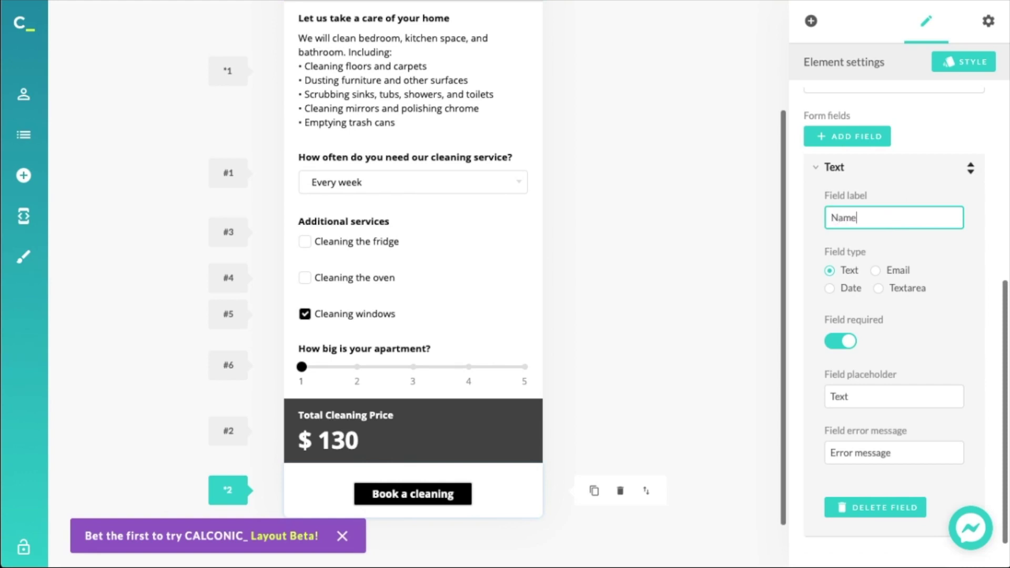
{"action": "left_click", "coordinate": [937, 202]}
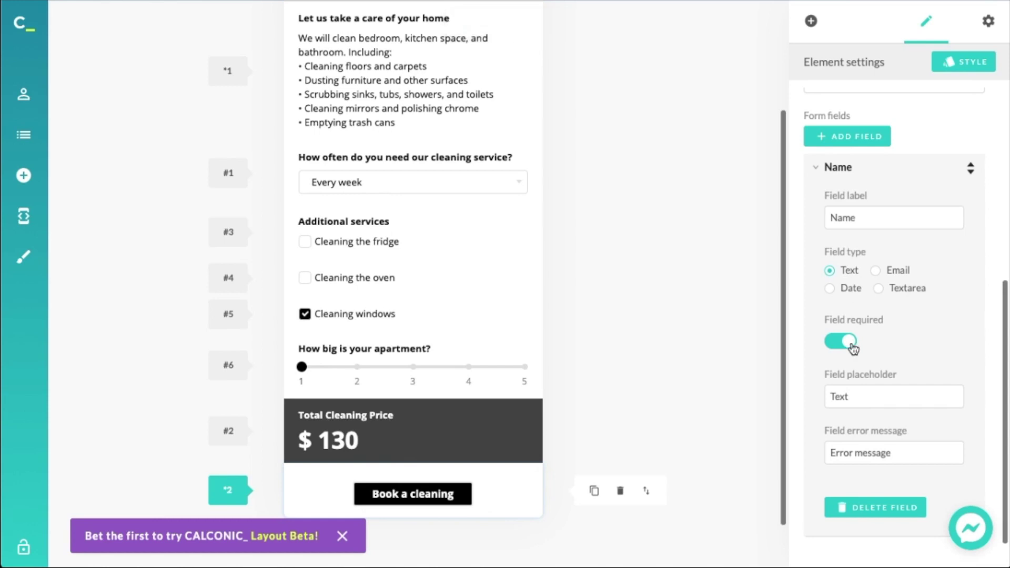
Set the Name field's placeholder to "Name" and collapse the field's settings.
{"action": "left_click", "coordinate": [857, 399]}
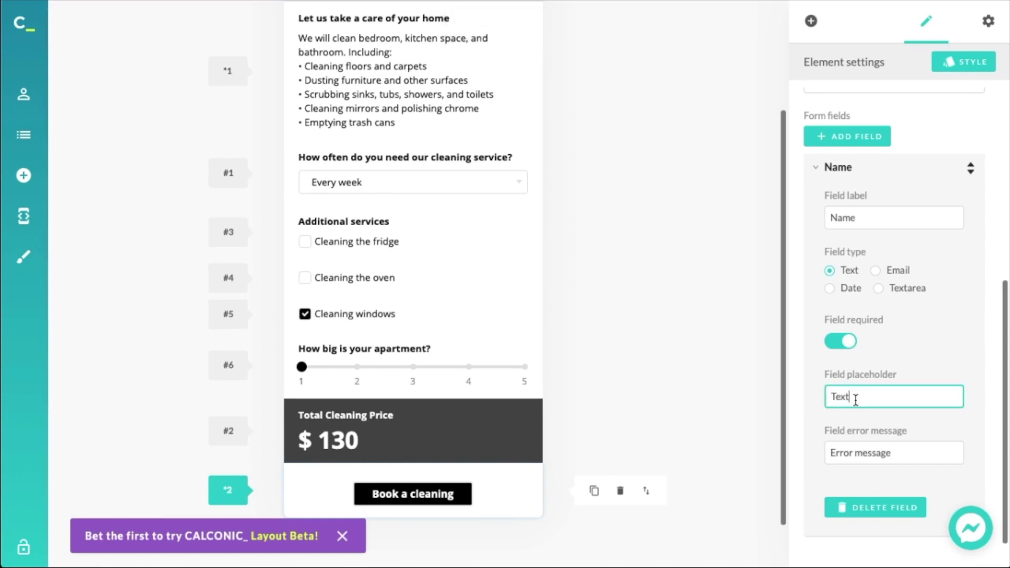
{"action": "double_click", "coordinate": [856, 400]}
{"action": "type", "text": "Name"}
{"action": "left_click", "coordinate": [910, 409]}
{"action": "left_click", "coordinate": [905, 445]}
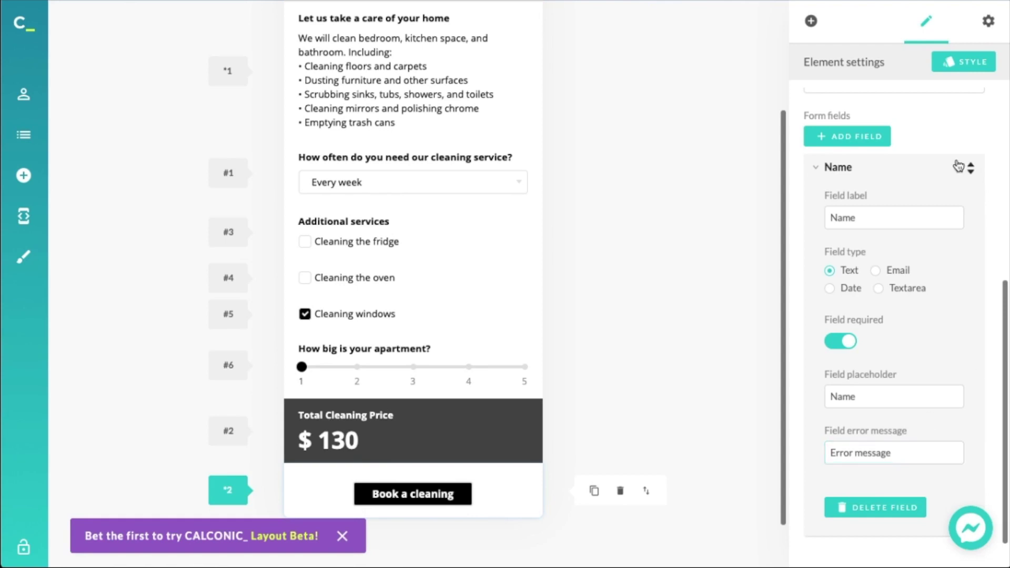
{"action": "left_click", "coordinate": [912, 166]}
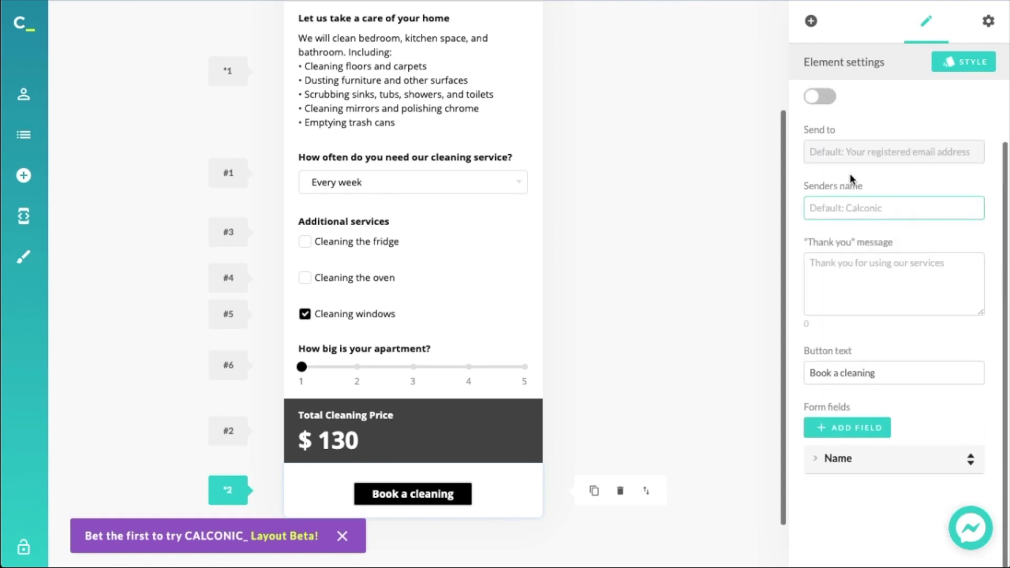
Add a second form field, label it "Email" and set its field type to Email.
{"action": "left_click", "coordinate": [840, 428]}
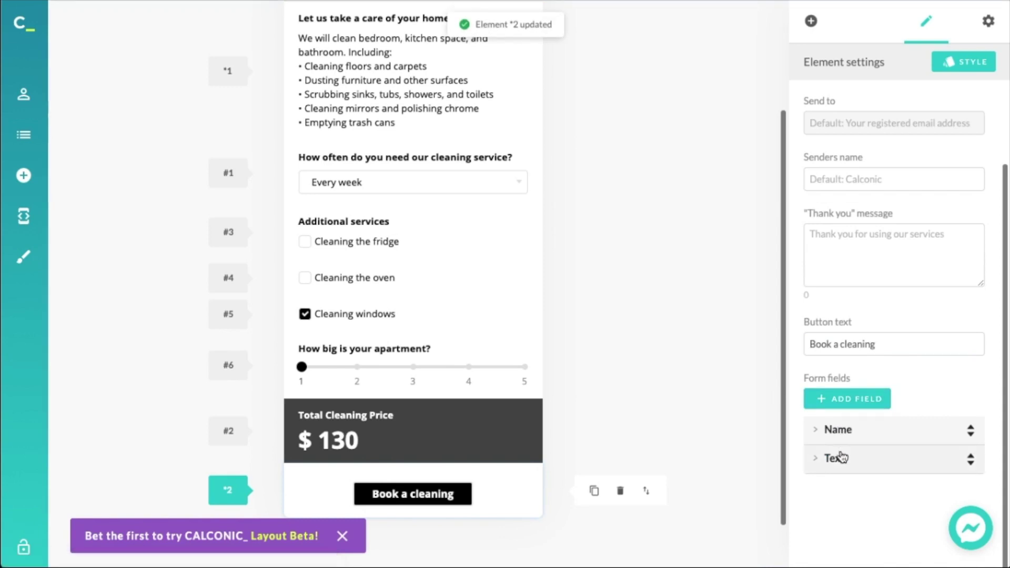
{"action": "left_click", "coordinate": [839, 458]}
{"action": "left_click", "coordinate": [897, 238]}
{"action": "double_click", "coordinate": [898, 238]}
{"action": "type", "text": "Email"}
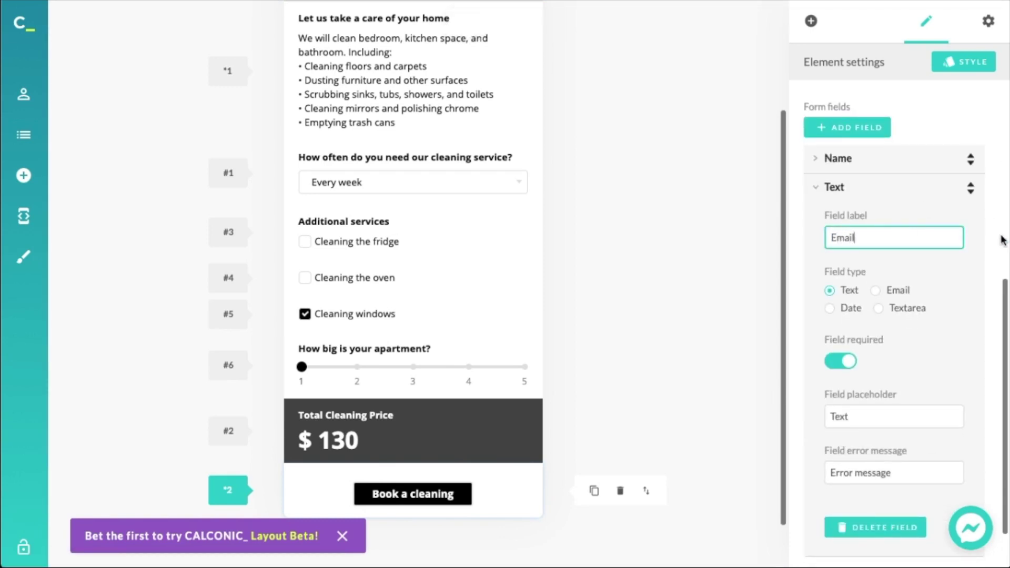
{"action": "scroll", "coordinate": [863, 479], "scroll_direction": "down", "scroll_amount": 8}
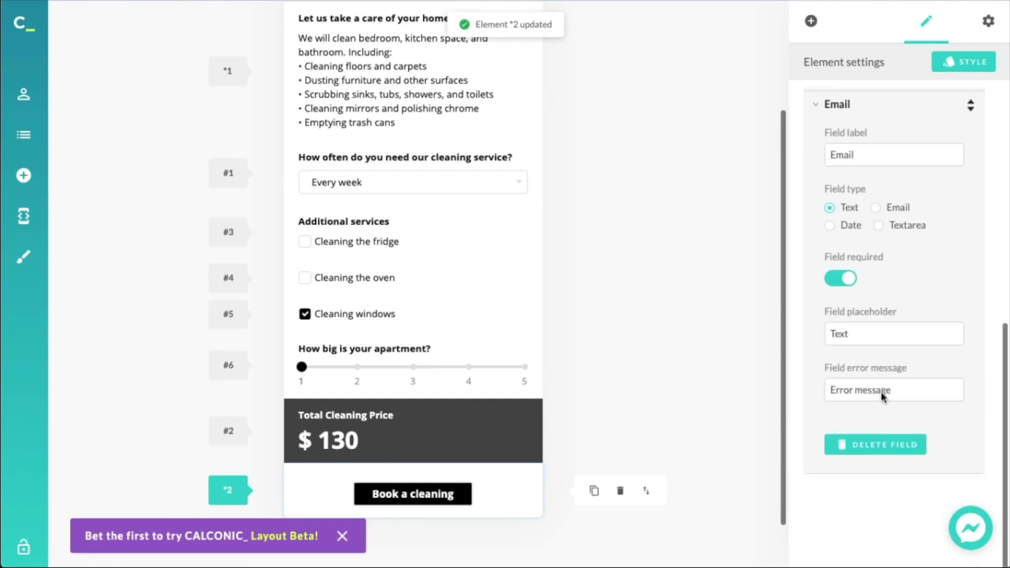
{"action": "left_click", "coordinate": [901, 209]}
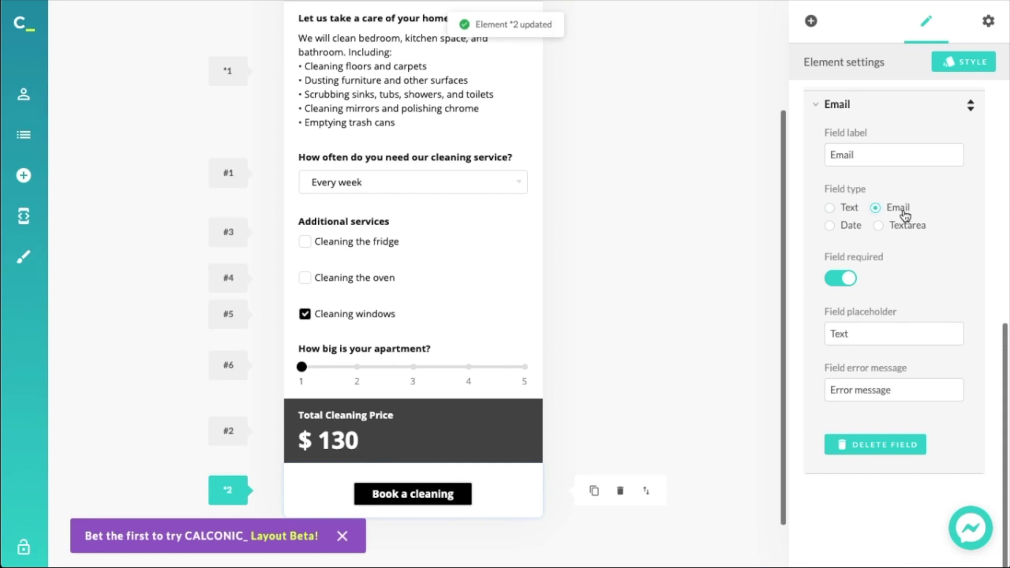
Set the Email field's placeholder to "Email" and collapse the field's settings.
{"action": "left_click", "coordinate": [901, 339]}
{"action": "double_click", "coordinate": [902, 338]}
{"action": "type", "text": "Email"}
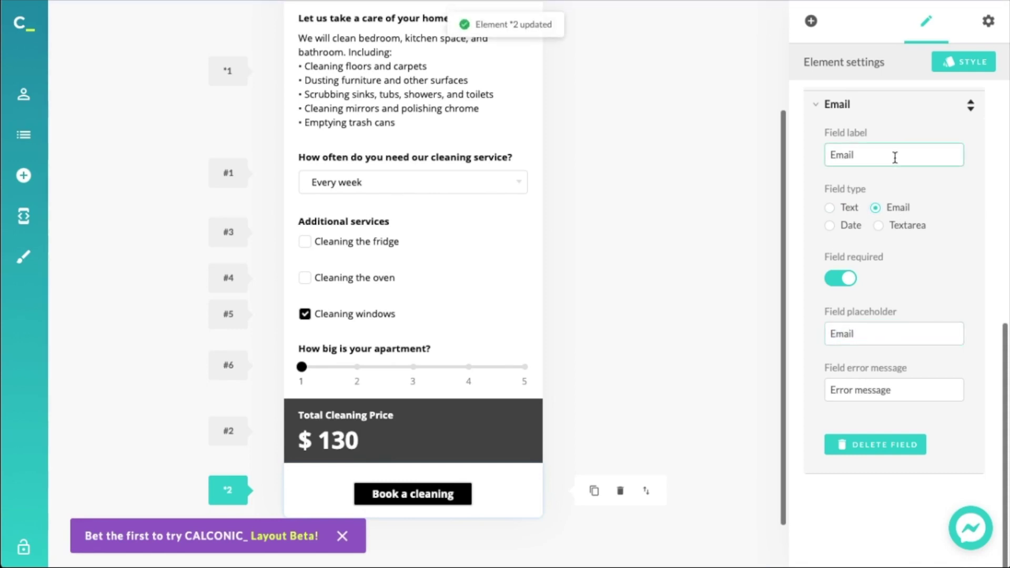
{"action": "scroll", "coordinate": [889, 174], "scroll_direction": "up", "scroll_amount": 3}
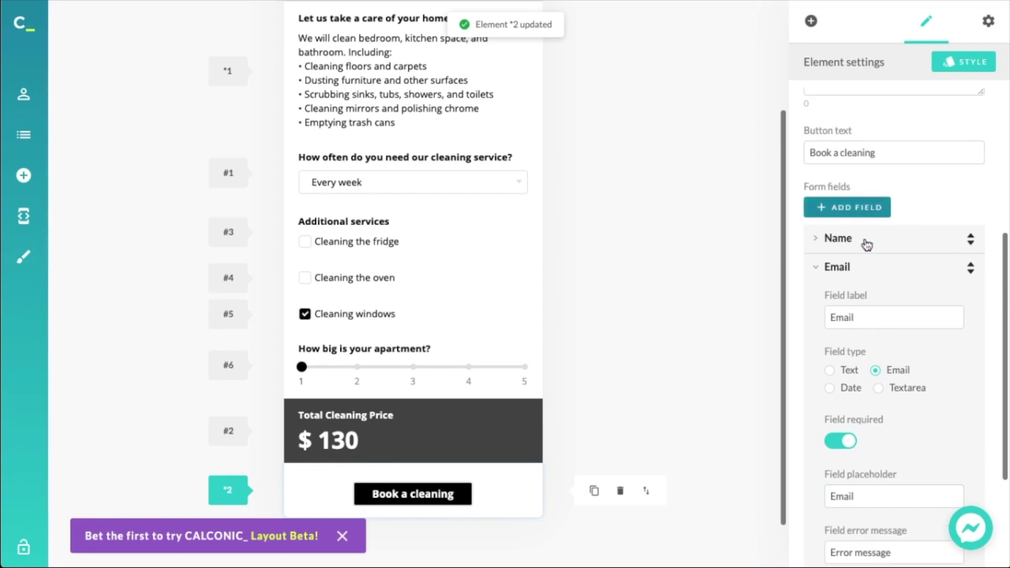
{"action": "left_click", "coordinate": [852, 269]}
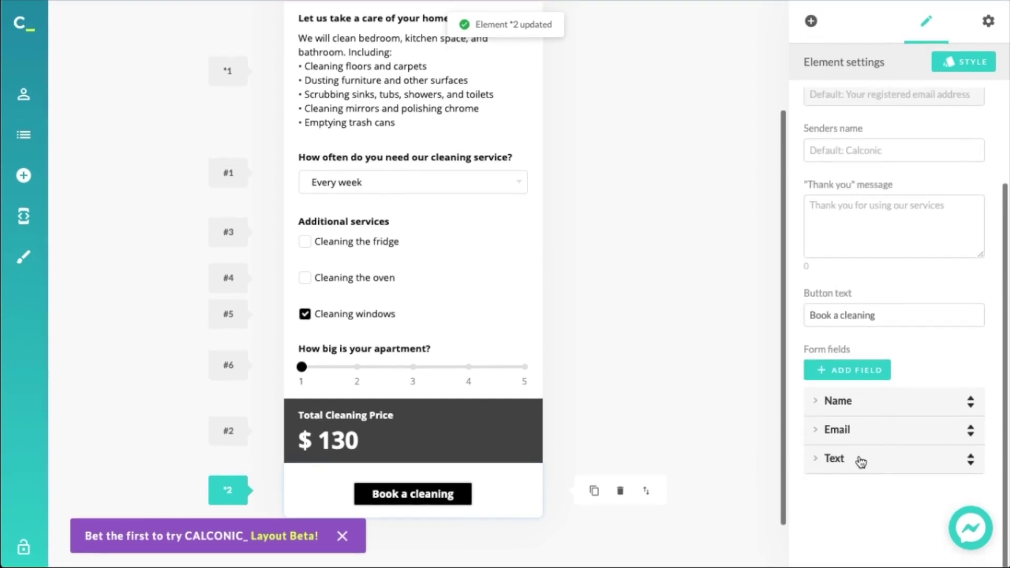
Add a third form field to the order form and label it "Address".
{"action": "left_click", "coordinate": [861, 461]}
{"action": "scroll", "coordinate": [859, 459], "scroll_direction": "down", "scroll_amount": 5}
{"action": "double_click", "coordinate": [873, 232]}
{"action": "type", "text": "Address"}
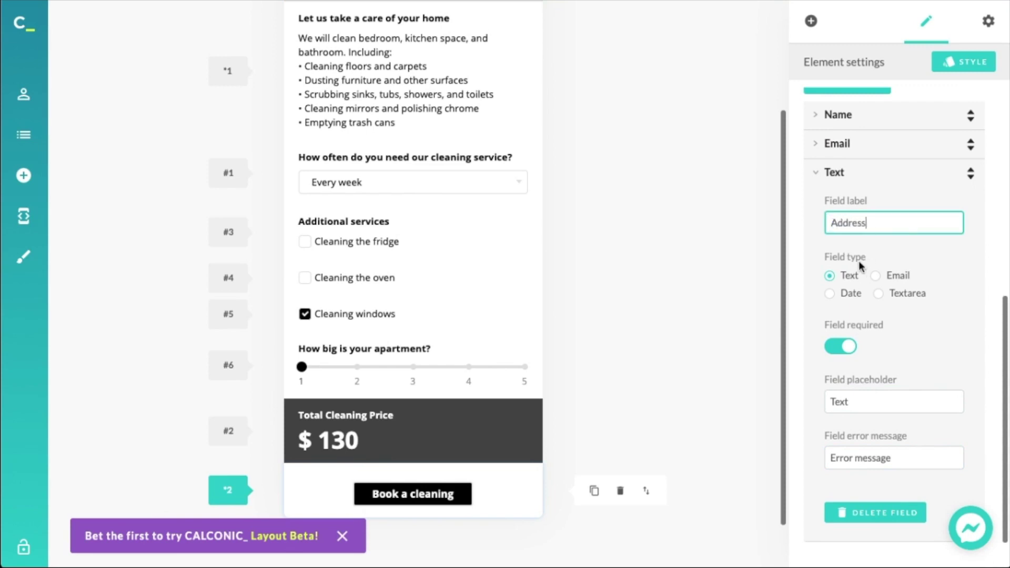
Set the Address field's placeholder to "Address" and collapse the field's settings.
{"action": "double_click", "coordinate": [894, 402]}
{"action": "type", "text": "ADdre"}
{"action": "key", "text": "BackSpace"}
{"action": "key", "text": "BackSpace"}
{"action": "key", "text": "BackSpace"}
{"action": "key", "text": "BackSpace"}
{"action": "type", "text": "dr"}
{"action": "key", "text": "BackSpace"}
{"action": "type", "text": "dress"}
{"action": "left_click", "coordinate": [909, 318]}
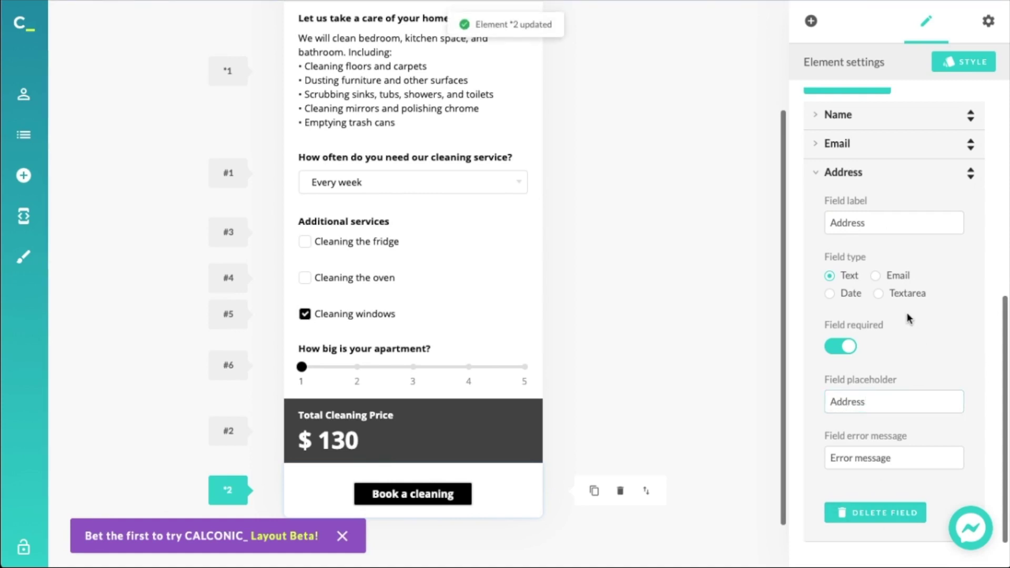
{"action": "scroll", "coordinate": [908, 318], "scroll_direction": "up", "scroll_amount": 1}
{"action": "left_click", "coordinate": [878, 232]}
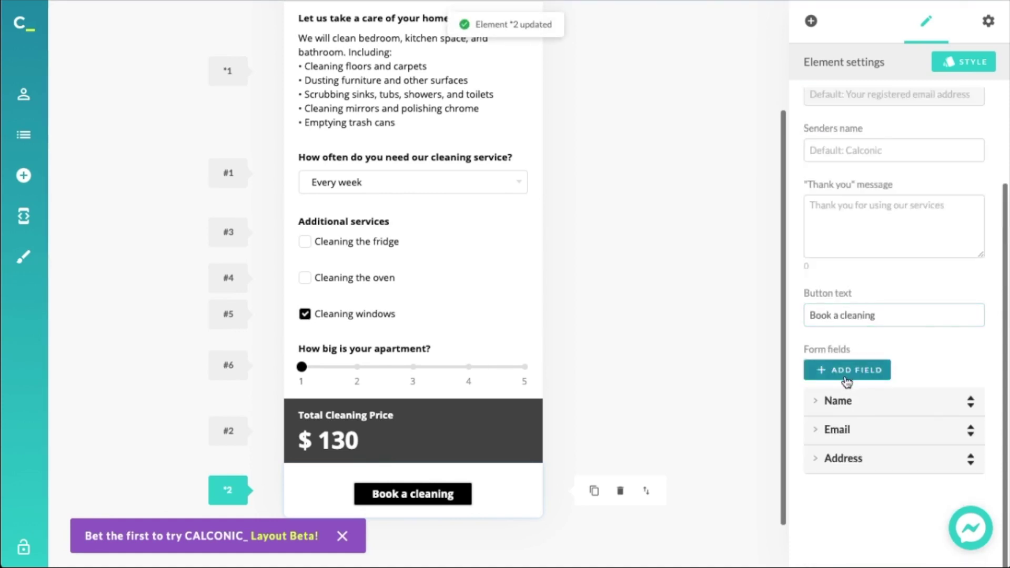
Add a fourth form field, label it "Additional information" and set its field type to Textarea.
{"action": "left_click", "coordinate": [848, 375]}
{"action": "left_click", "coordinate": [839, 466]}
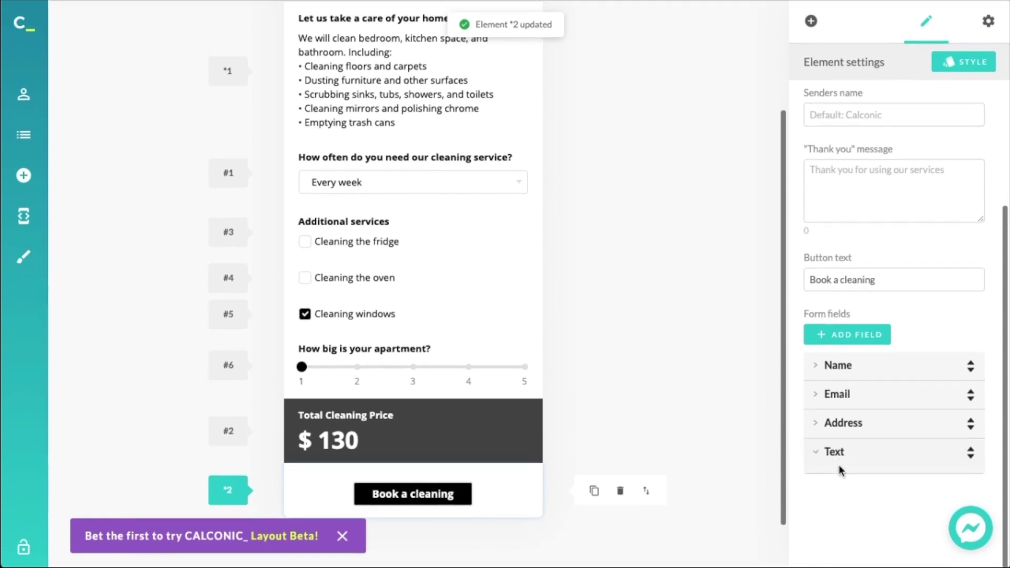
{"action": "scroll", "coordinate": [840, 470], "scroll_direction": "down", "scroll_amount": 5}
{"action": "double_click", "coordinate": [893, 251]}
{"action": "type", "text": "ADditional"}
{"action": "key", "text": "ctrl+a"}
{"action": "type", "text": "Additional information"}
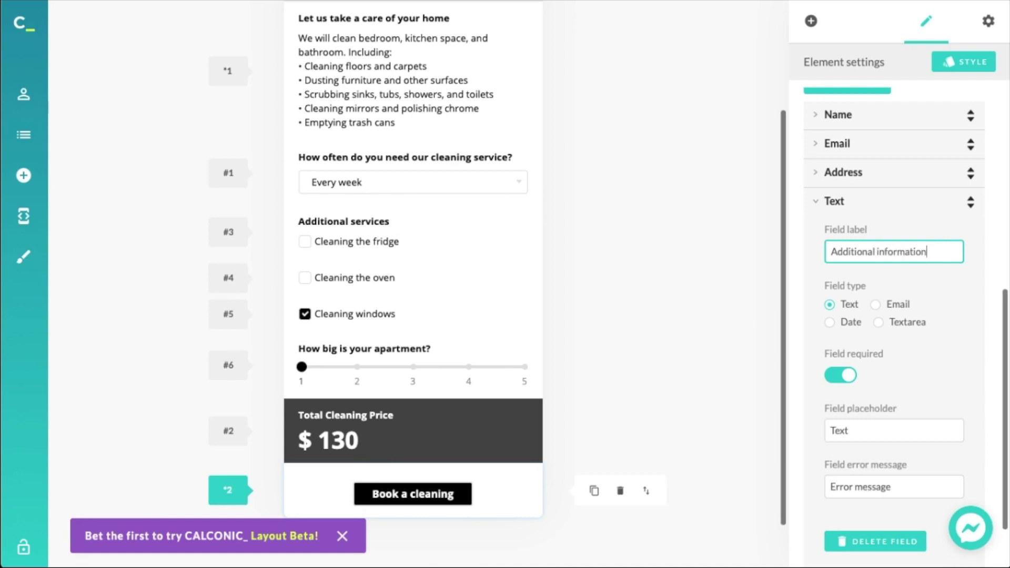
{"action": "left_click", "coordinate": [893, 323]}
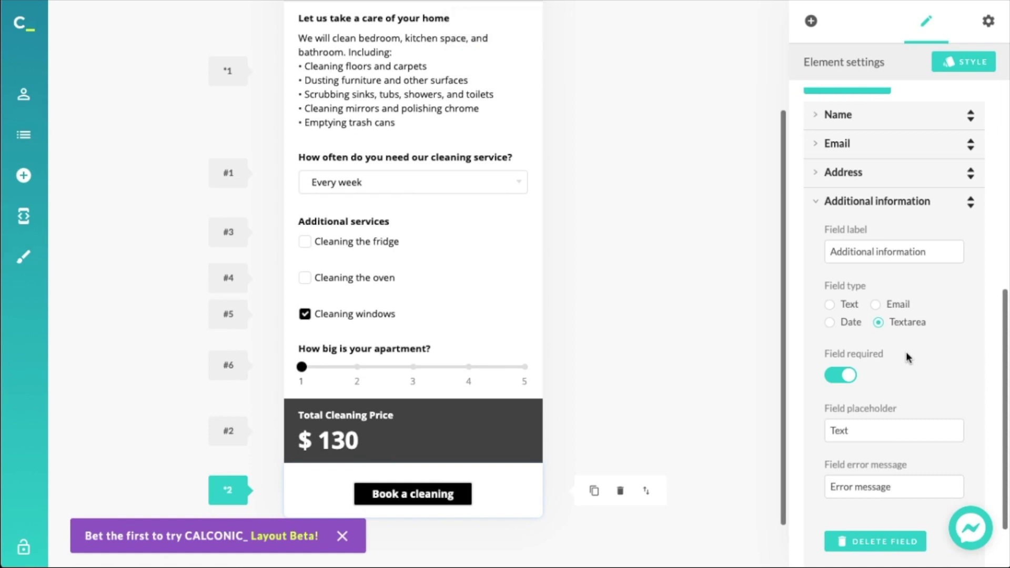
Set the Additional information field's placeholder to "Additional information" and collapse the field's settings.
{"action": "left_click", "coordinate": [868, 440]}
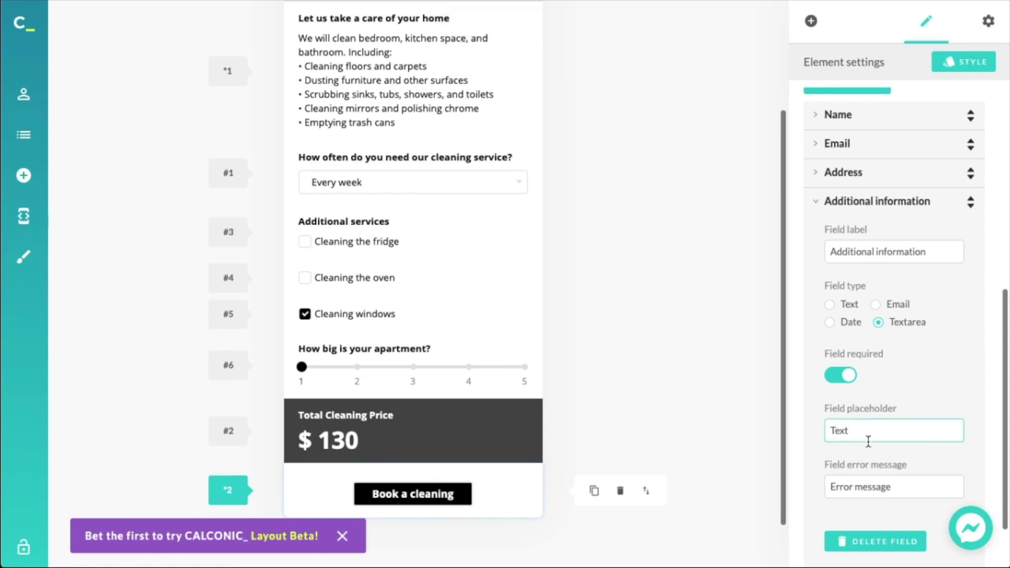
{"action": "double_click", "coordinate": [868, 431]}
{"action": "type", "text": "Addition"}
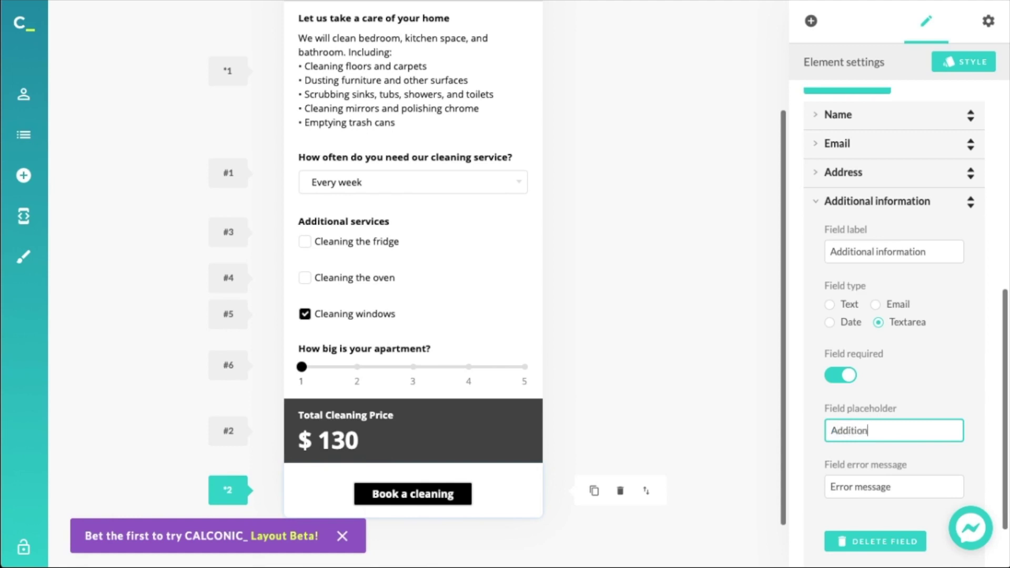
{"action": "type", "text": "al information"}
{"action": "left_click", "coordinate": [918, 211]}
Preview the calculator and open its booking form to check the form fields.
{"action": "scroll", "coordinate": [526, 237], "scroll_direction": "up", "scroll_amount": 3}
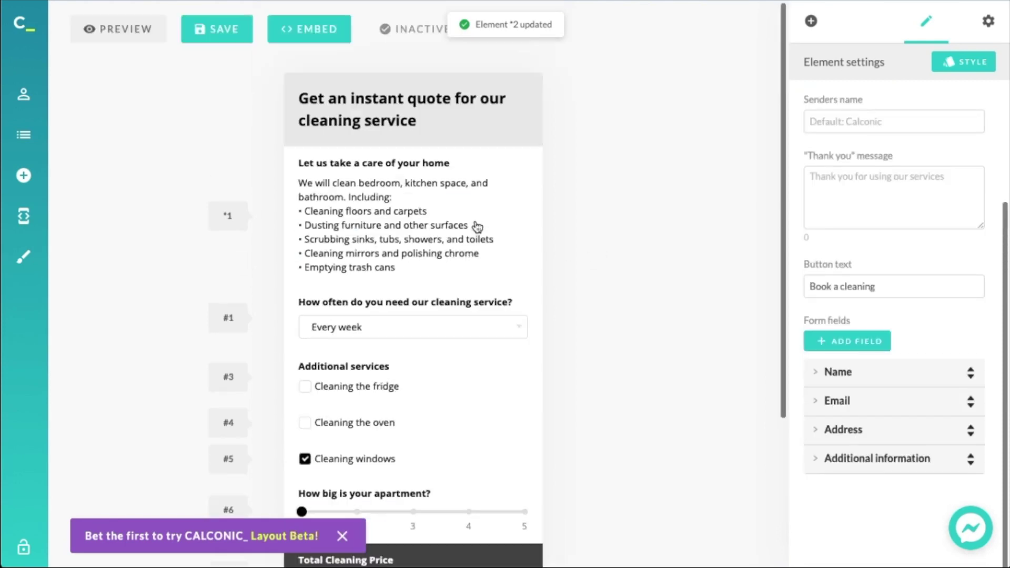
{"action": "left_click", "coordinate": [106, 29]}
{"action": "scroll", "coordinate": [503, 334], "scroll_direction": "down", "scroll_amount": 3}
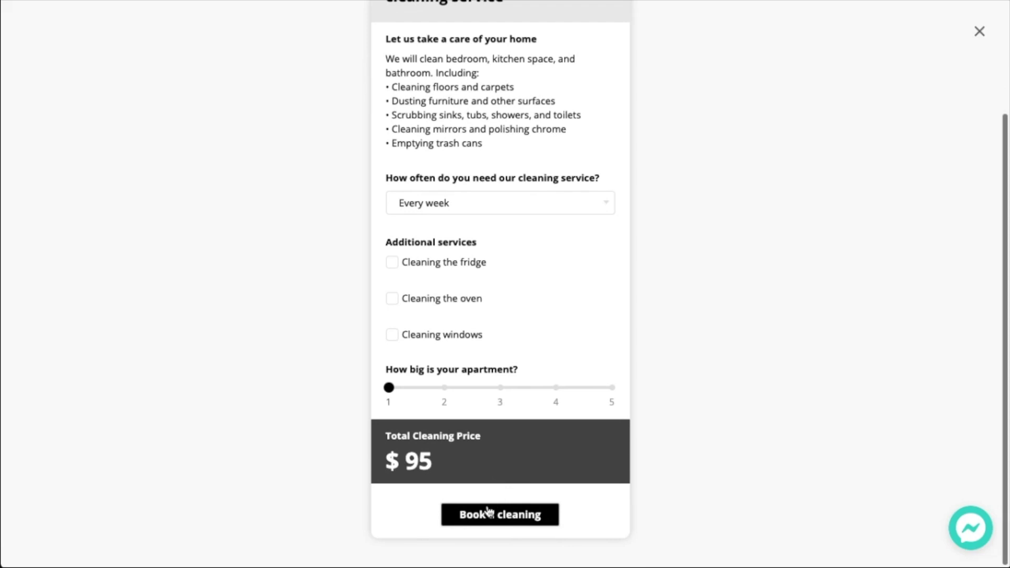
{"action": "left_click", "coordinate": [487, 513]}
{"action": "scroll", "coordinate": [521, 41], "scroll_direction": "up", "scroll_amount": 2}
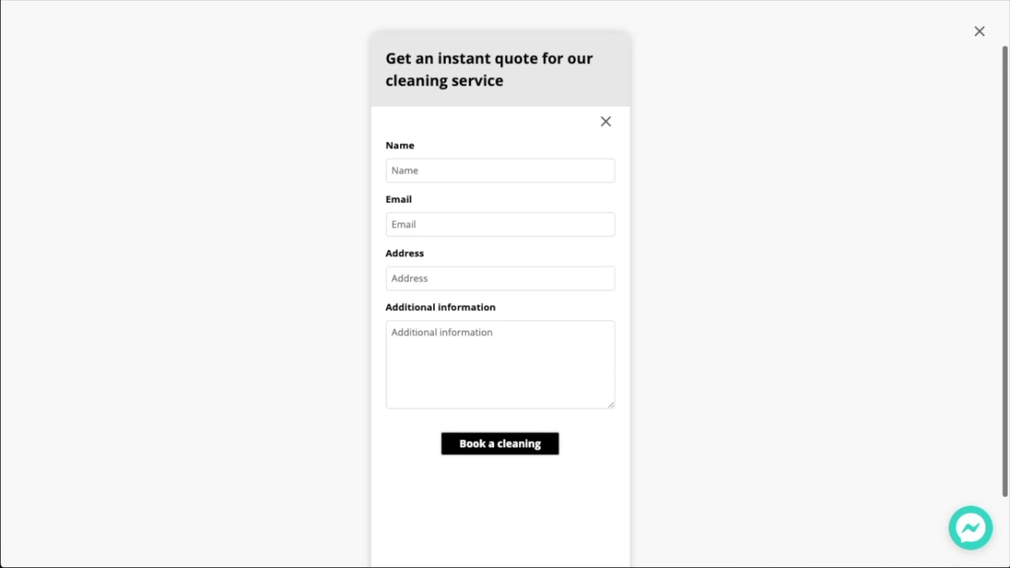
Close the booking form, leave the preview and open the settings of the "Cleaning the fridge" checkbox.
{"action": "left_click", "coordinate": [605, 122]}
{"action": "scroll", "coordinate": [480, 279], "scroll_direction": "down", "scroll_amount": 2}
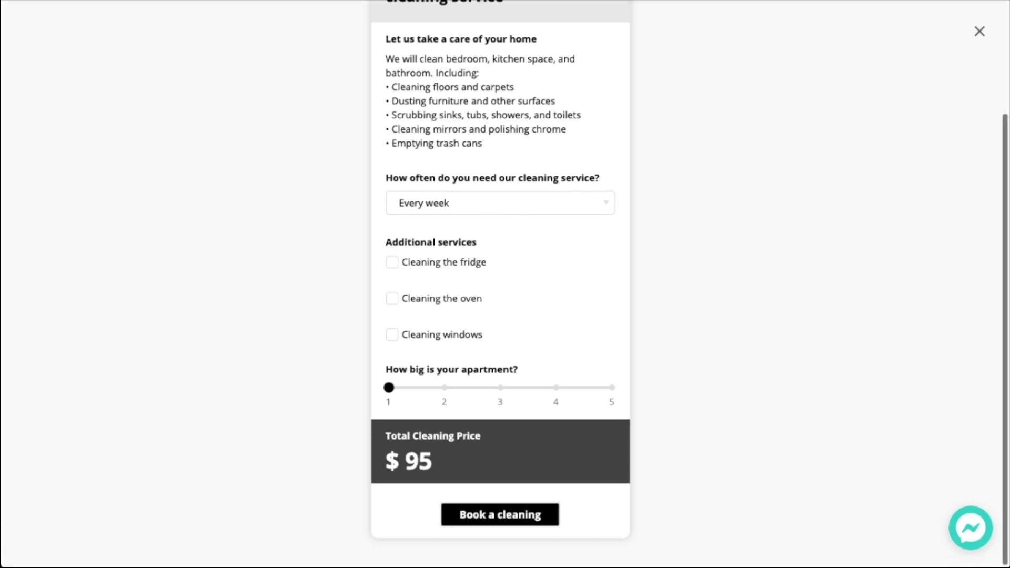
{"action": "left_click", "coordinate": [979, 32]}
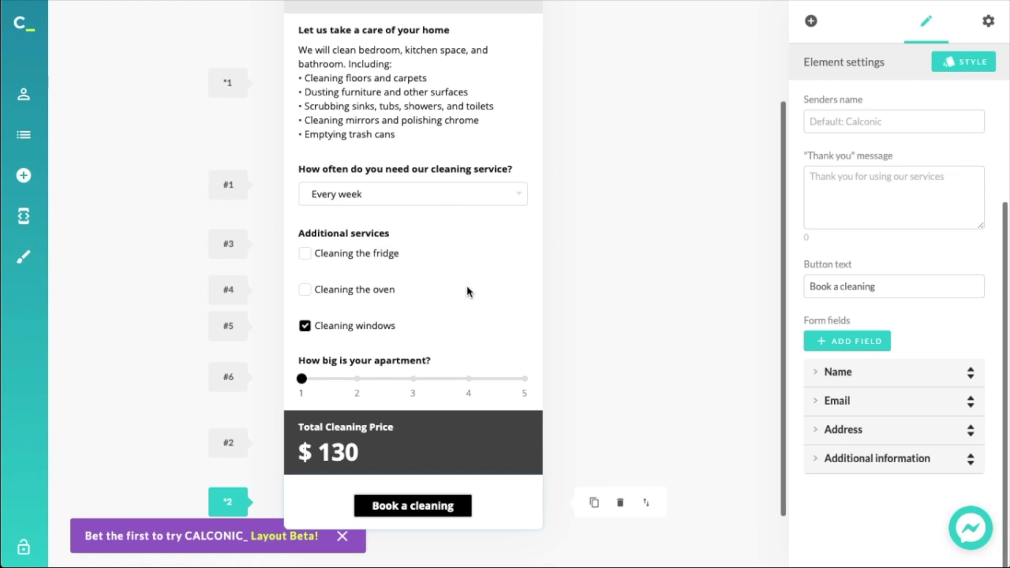
{"action": "left_click", "coordinate": [458, 243]}
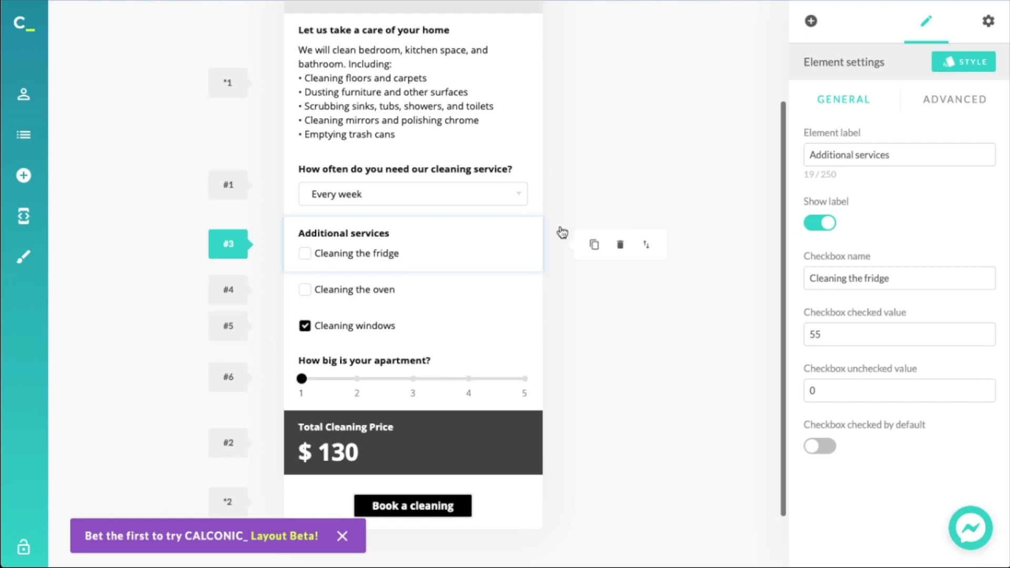
{"action": "left_click", "coordinate": [926, 152]}
{"action": "type", "text": "()"}
{"action": "key", "text": "Left"}
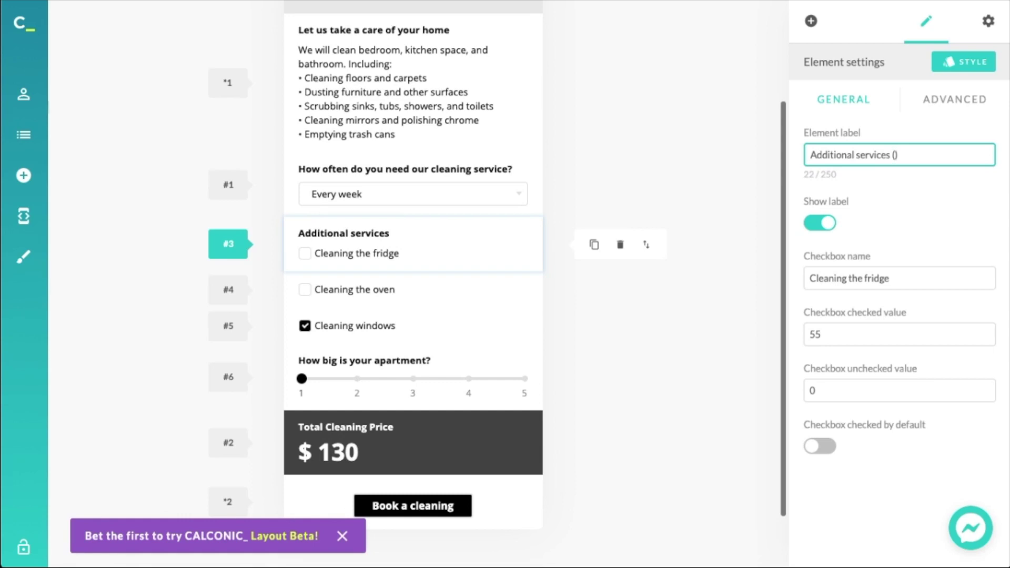
{"action": "key", "text": "BackSpace"}
Add the price to the fridge checkbox's name so it reads "Cleaning the fridge (+$55)".
{"action": "left_click", "coordinate": [913, 278]}
{"action": "type", "text": "($55)"}
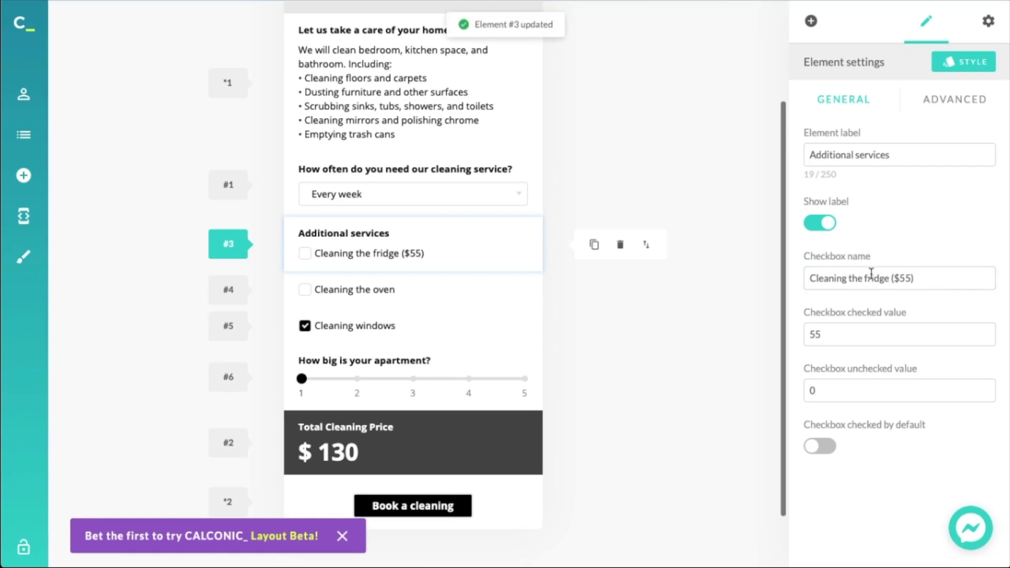
{"action": "left_click", "coordinate": [898, 279]}
{"action": "type", "text": "+"}
Rename the oven checkbox as "Cleaning the oven (+$65)".
{"action": "left_click", "coordinate": [463, 280]}
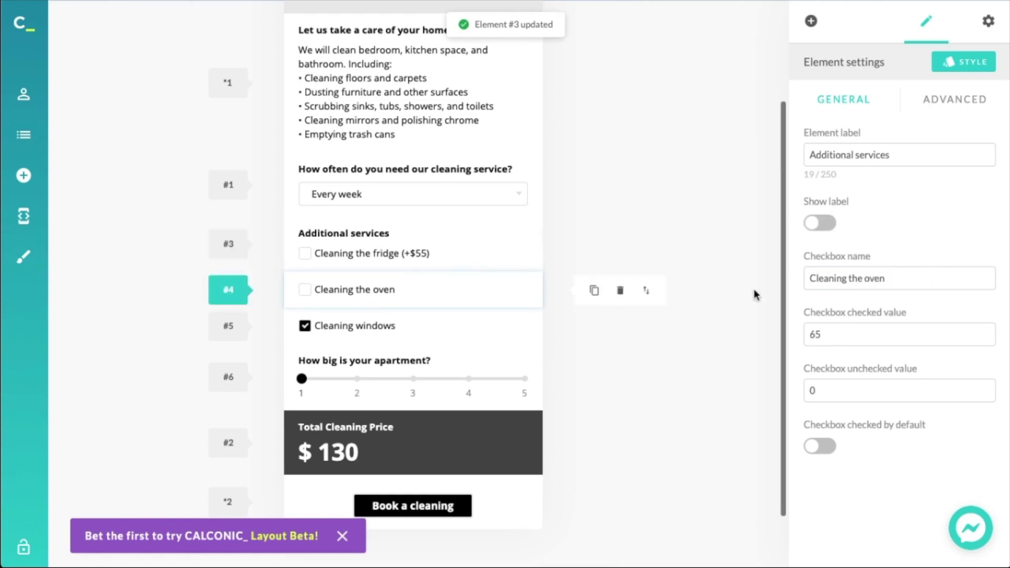
{"action": "left_click", "coordinate": [974, 278]}
{"action": "type", "text": "(+"}
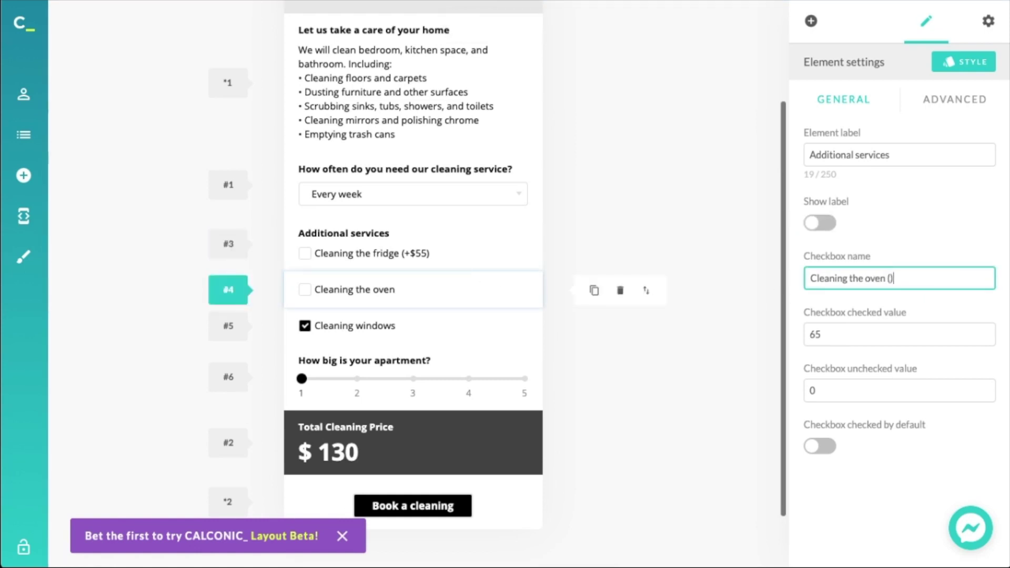
{"action": "type", "text": "$65"}
{"action": "left_click", "coordinate": [928, 254]}
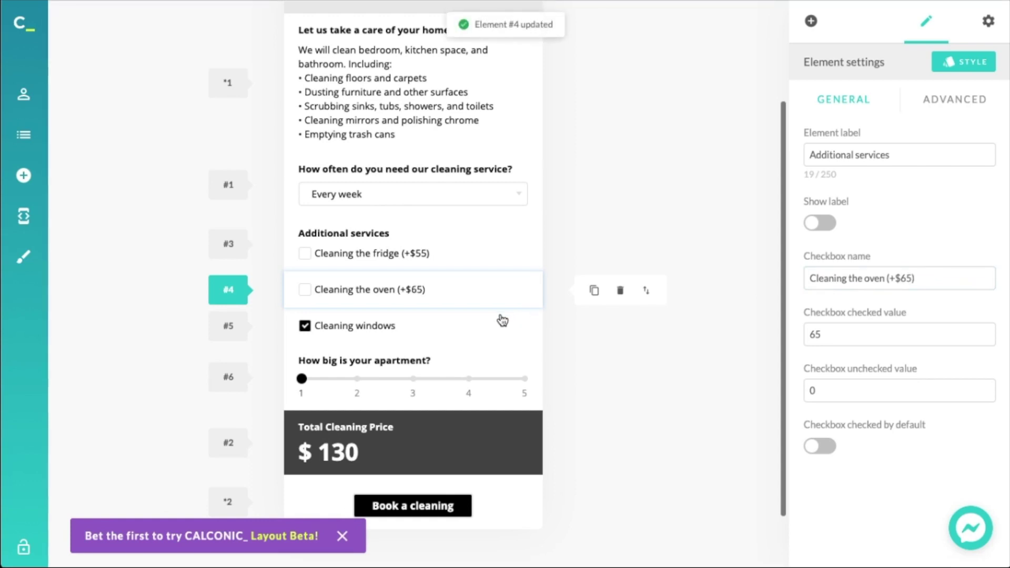
Rename the windows checkbox as "Cleaning windows (+$35)".
{"action": "left_click", "coordinate": [542, 316]}
{"action": "left_click", "coordinate": [943, 333]}
{"action": "left_click", "coordinate": [943, 281]}
{"action": "type", "text": "()"}
{"action": "type", "text": "+$5"}
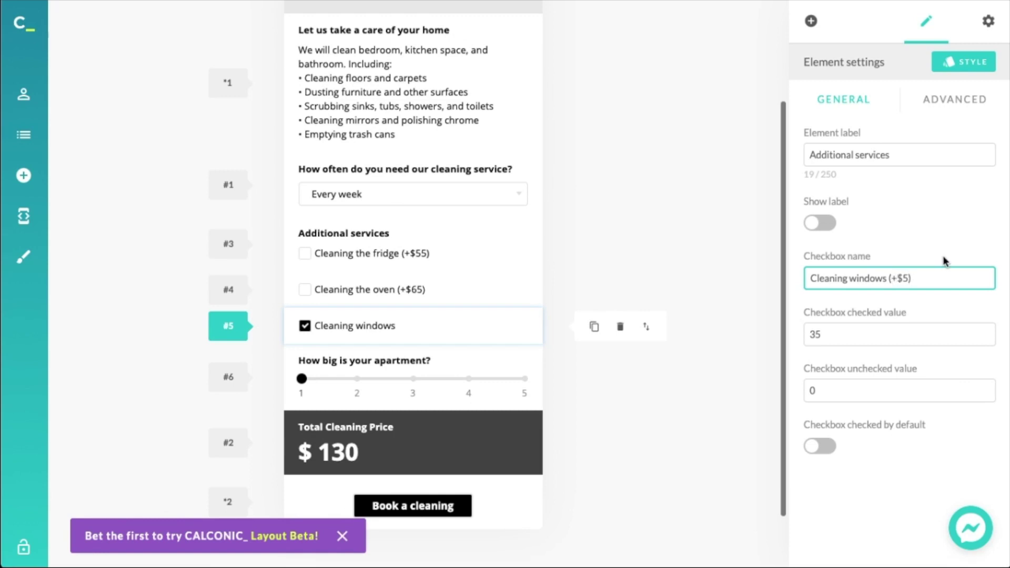
{"action": "key", "text": "Left"}
{"action": "type", "text": "4"}
{"action": "key", "text": "BackSpace"}
{"action": "type", "text": "3"}
{"action": "left_click", "coordinate": [956, 232]}
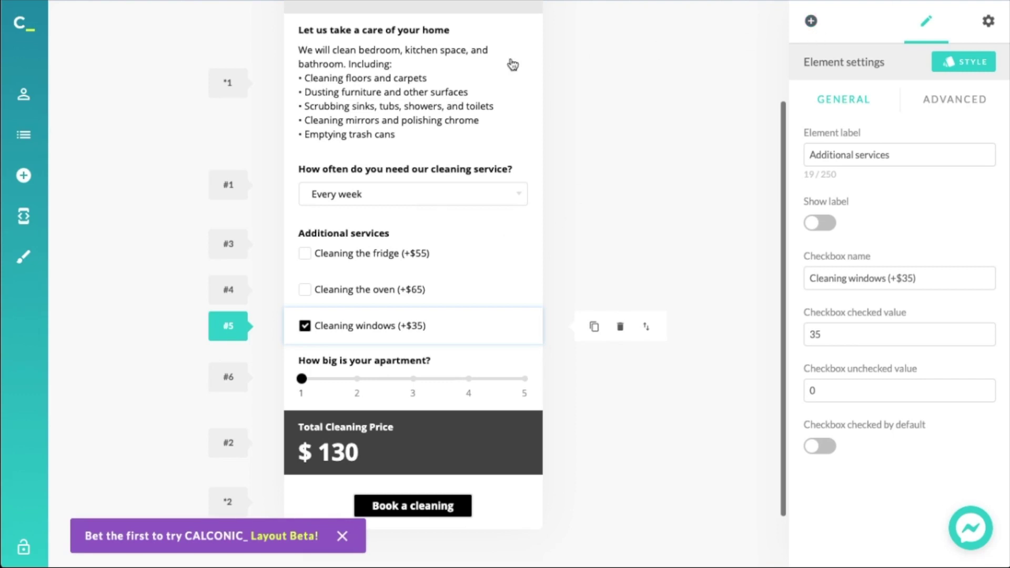
Add a new Information element to the calculator.
{"action": "scroll", "coordinate": [550, 174], "scroll_direction": "down", "scroll_amount": 1}
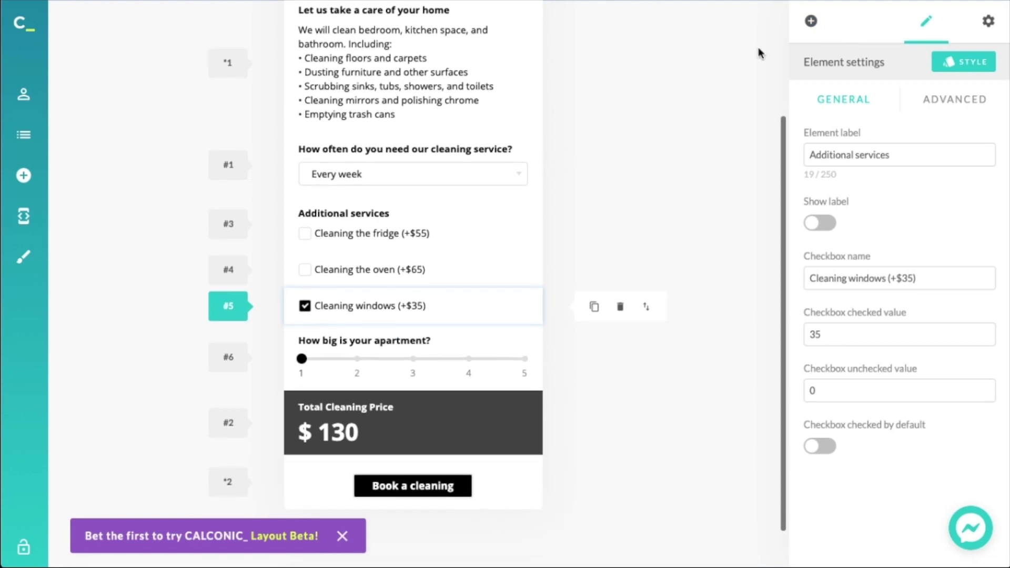
{"action": "scroll", "coordinate": [760, 53], "scroll_direction": "up", "scroll_amount": 3}
{"action": "scroll", "coordinate": [760, 53], "scroll_direction": "down", "scroll_amount": 2}
{"action": "left_click", "coordinate": [823, 19]}
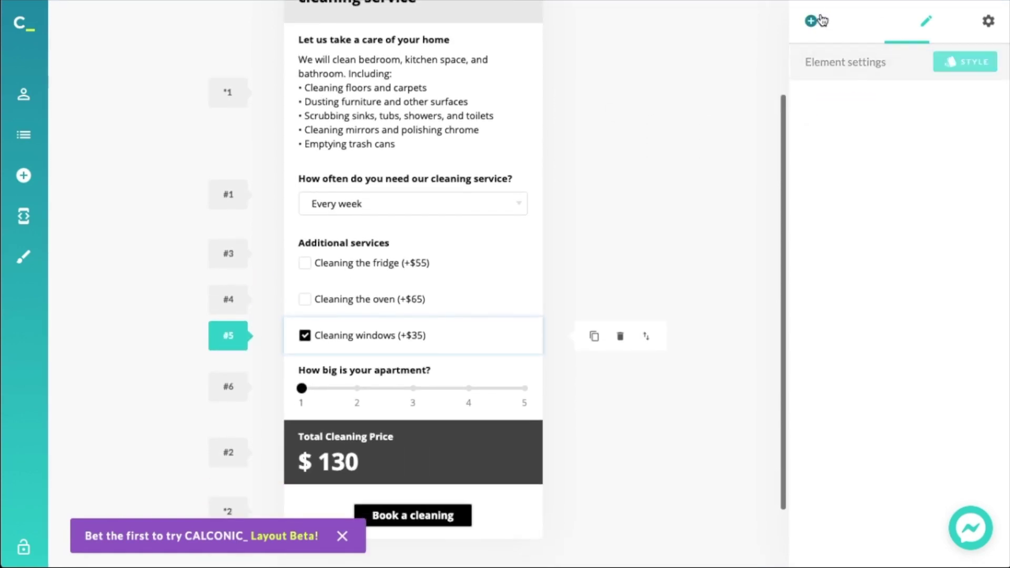
{"action": "scroll", "coordinate": [902, 315], "scroll_direction": "down", "scroll_amount": 1}
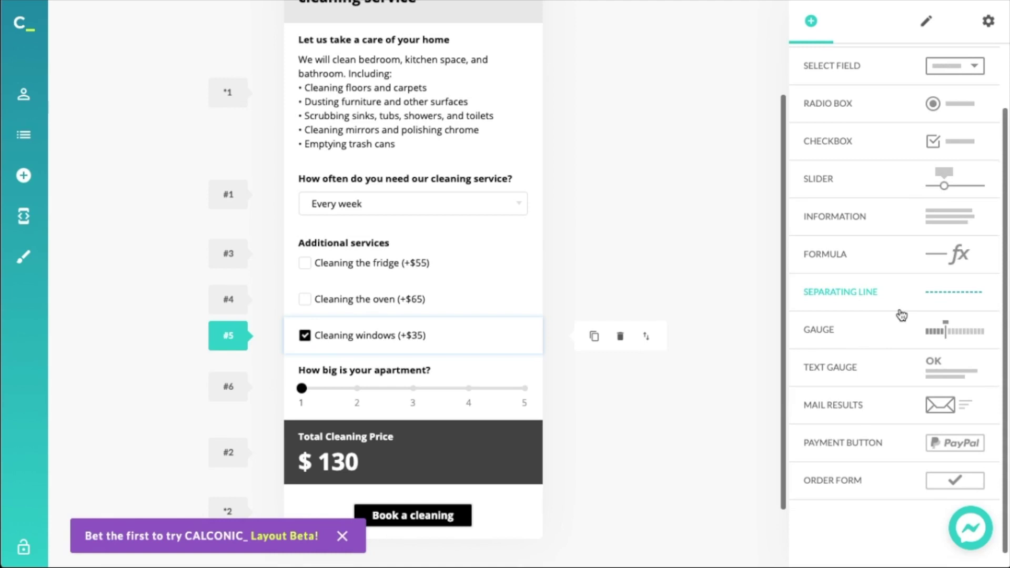
{"action": "left_click", "coordinate": [882, 223]}
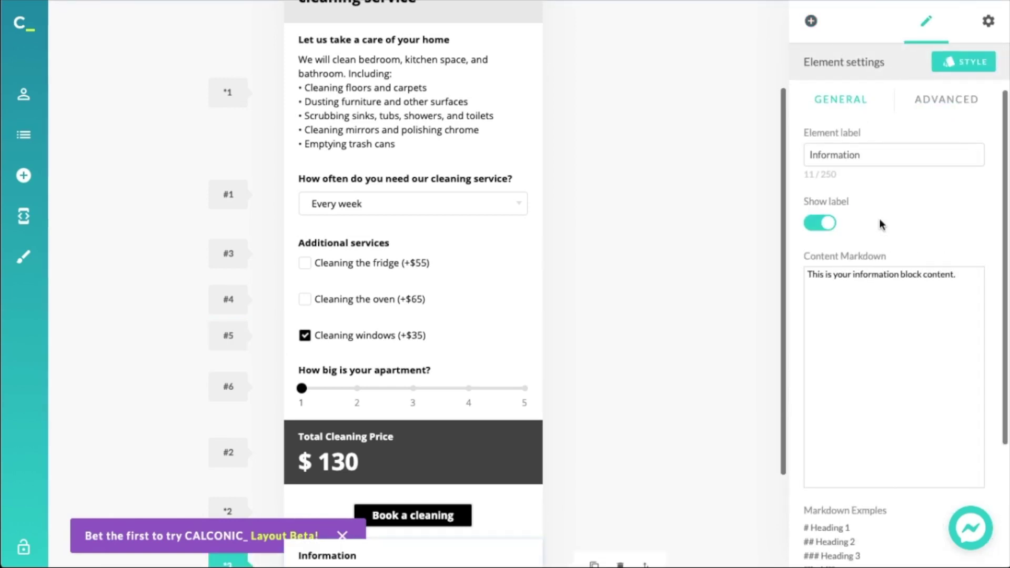
Set the new Information element's content to "Get up to a 30% personal discount for first cleaning!" and hide its label.
{"action": "scroll", "coordinate": [362, 249], "scroll_direction": "down", "scroll_amount": 3}
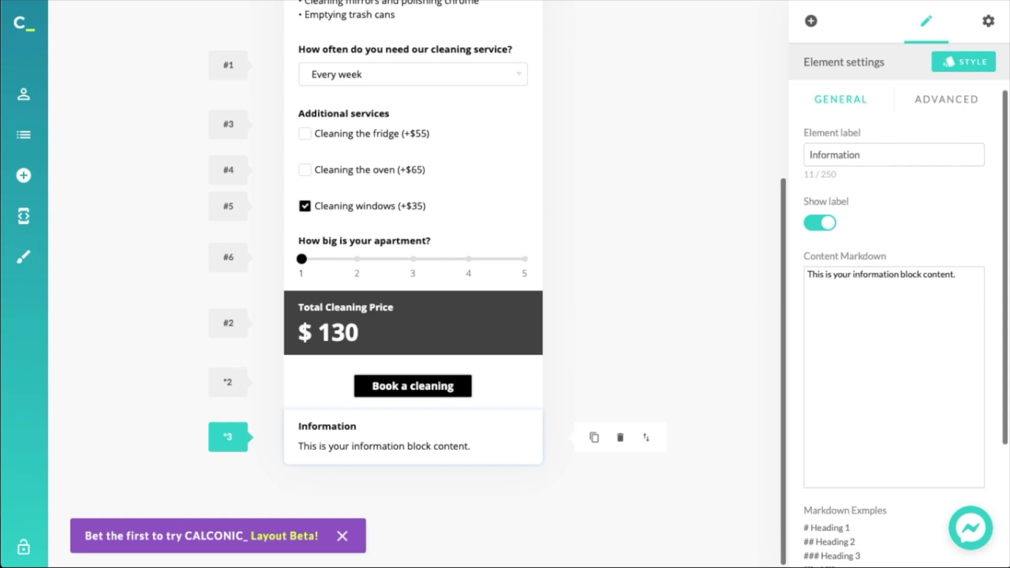
{"action": "left_click", "coordinate": [875, 345]}
{"action": "key", "text": "ctrl+a"}
{"action": "type", "text": "Get up to a 30% personal discount for first cleaning!"}
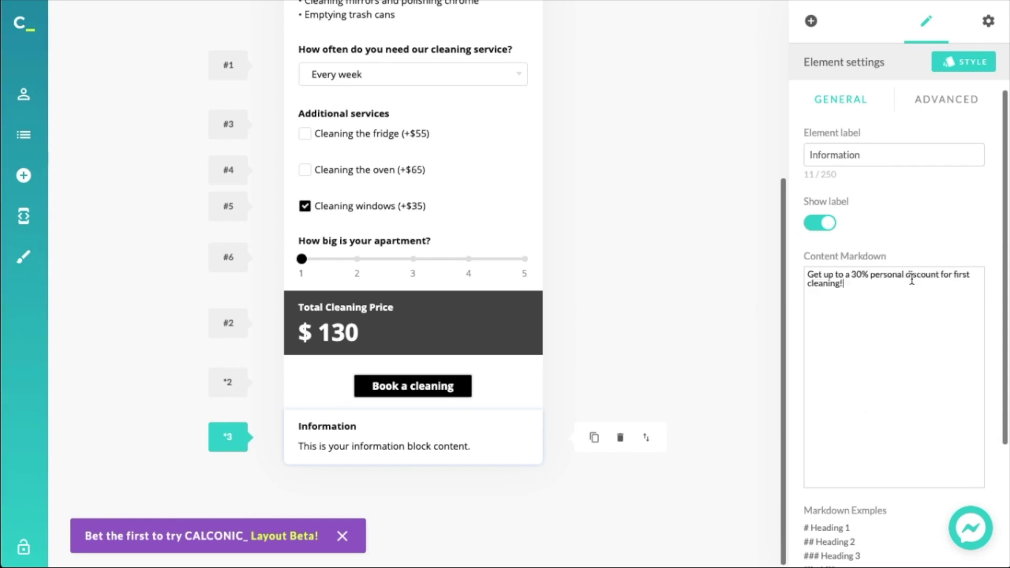
{"action": "left_click", "coordinate": [924, 240]}
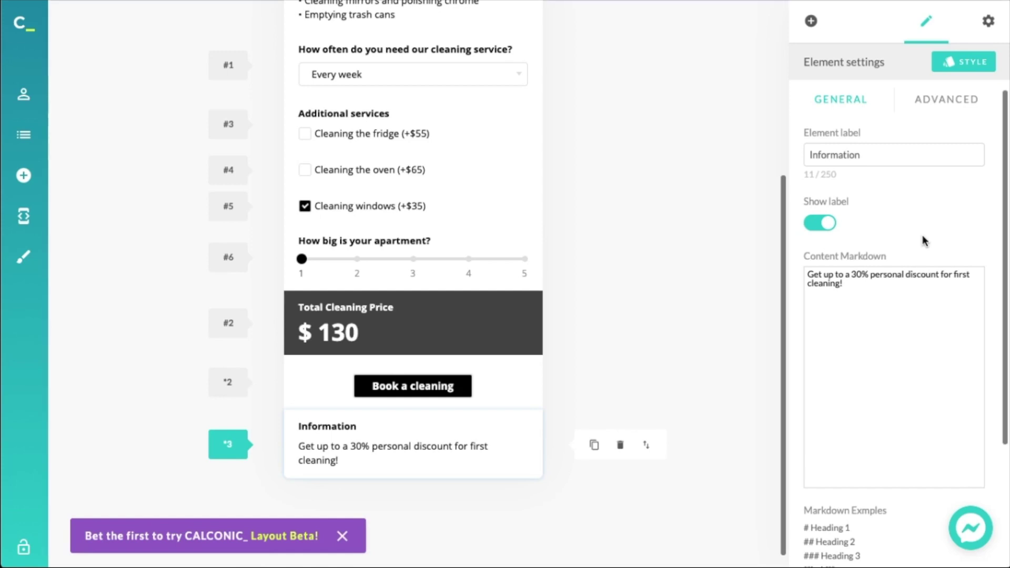
{"action": "left_click", "coordinate": [822, 225]}
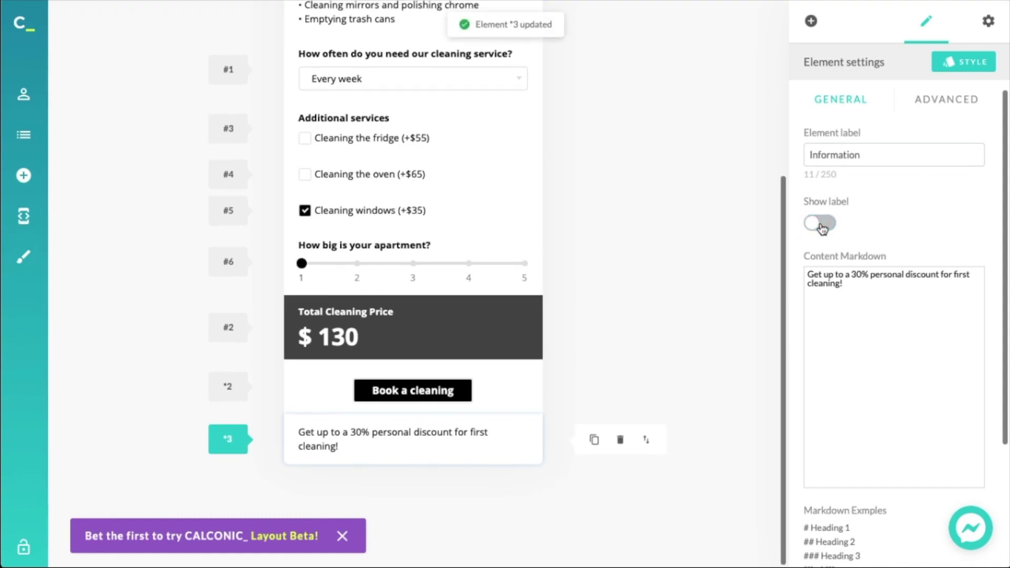
Move the discount information block between Total Cleaning Price and the "Book a cleaning" button, and review the layout.
{"action": "left_click_drag", "start_coordinate": [652, 440], "coordinate": [647, 379]}
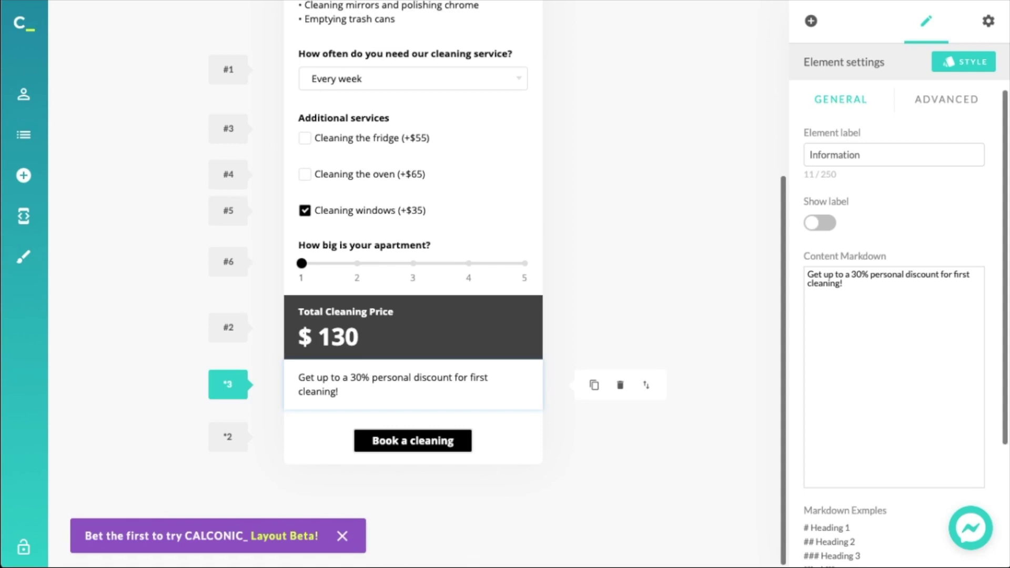
{"action": "scroll", "coordinate": [490, 271], "scroll_direction": "up", "scroll_amount": 5}
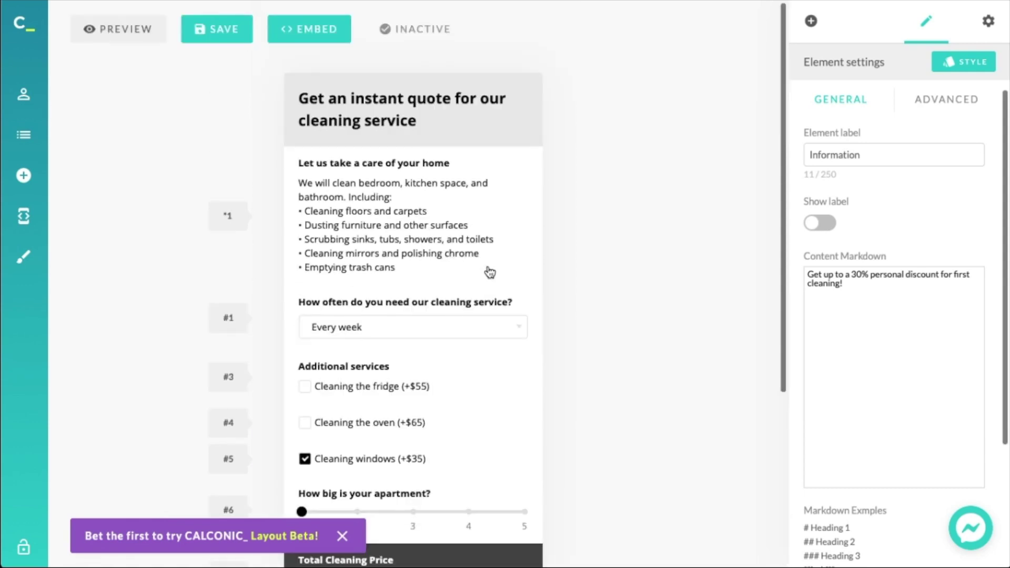
{"action": "scroll", "coordinate": [489, 271], "scroll_direction": "down", "scroll_amount": 2}
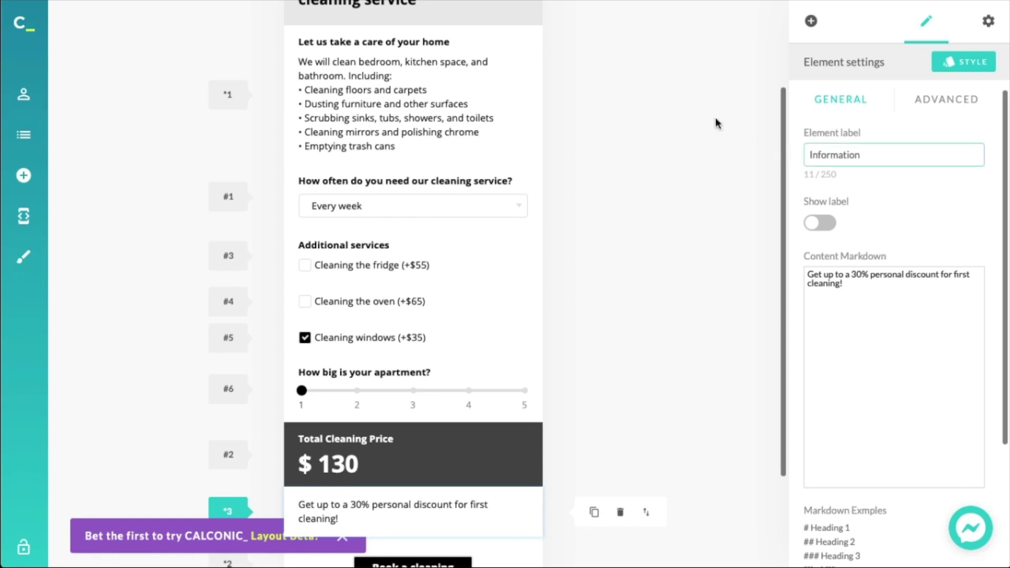
{"action": "scroll", "coordinate": [482, 120], "scroll_direction": "up", "scroll_amount": 2}
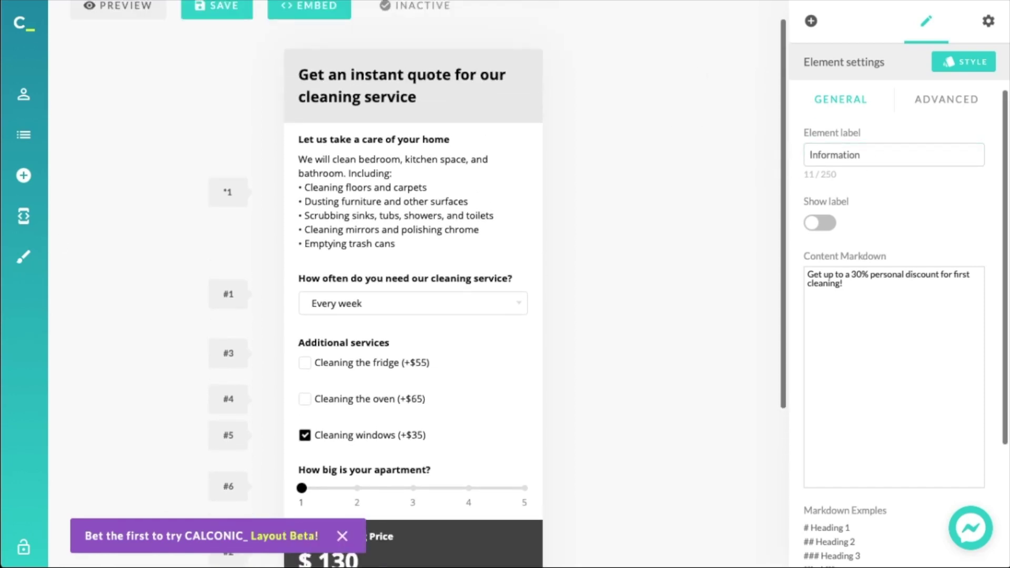
Apply the Simple theme to the calculator and look over the restyled layout.
{"action": "left_click", "coordinate": [958, 63]}
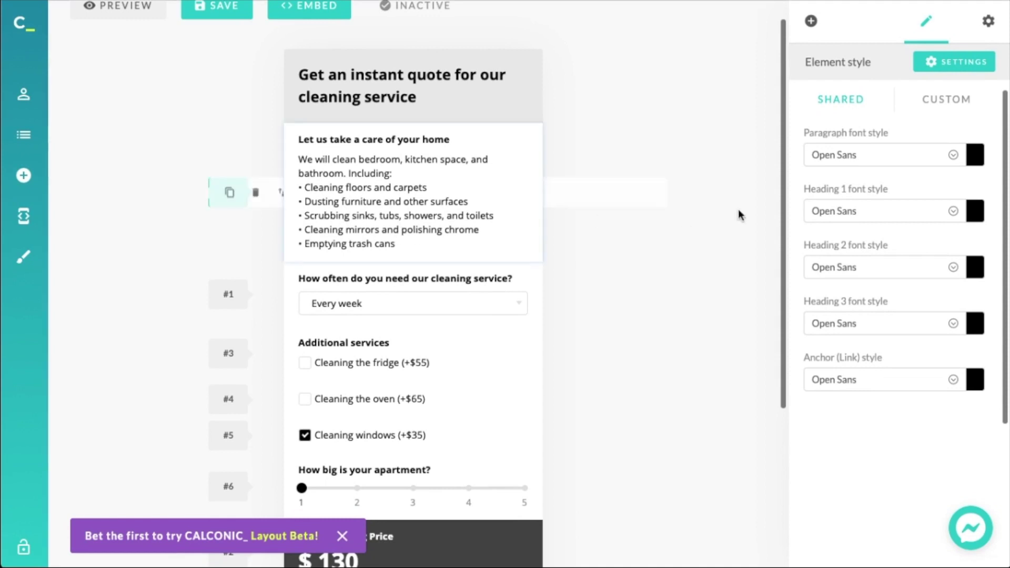
{"action": "left_click", "coordinate": [989, 21]}
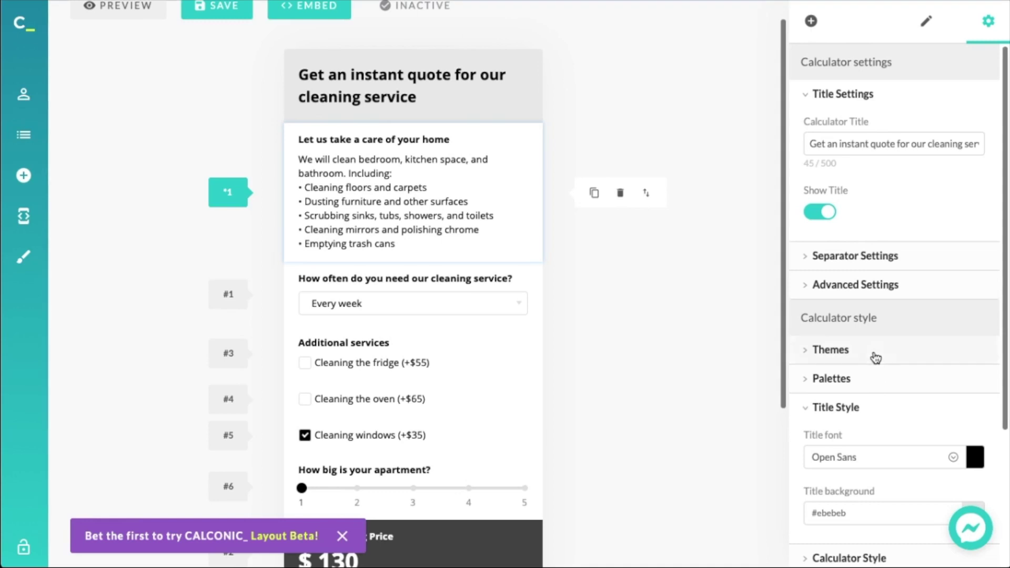
{"action": "left_click", "coordinate": [832, 350]}
{"action": "scroll", "coordinate": [875, 355], "scroll_direction": "down", "scroll_amount": 1}
{"action": "left_click", "coordinate": [881, 321]}
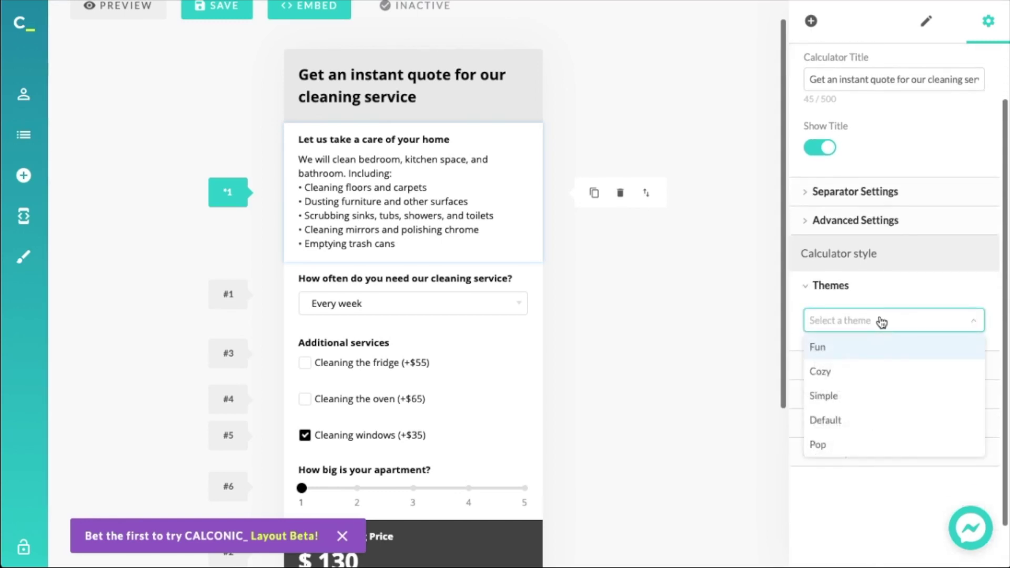
{"action": "left_click", "coordinate": [842, 399]}
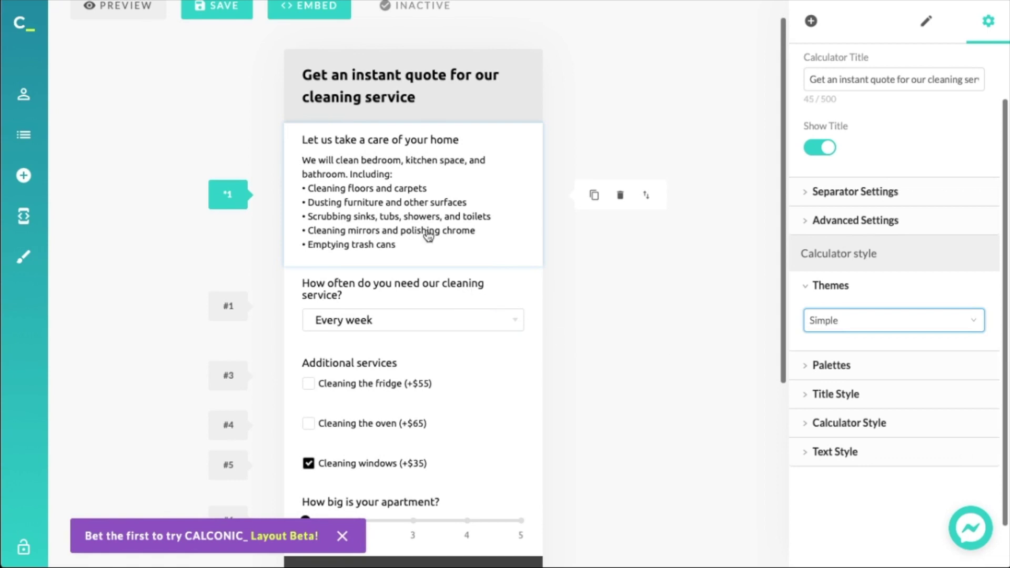
{"action": "scroll", "coordinate": [429, 406], "scroll_direction": "down", "scroll_amount": 3}
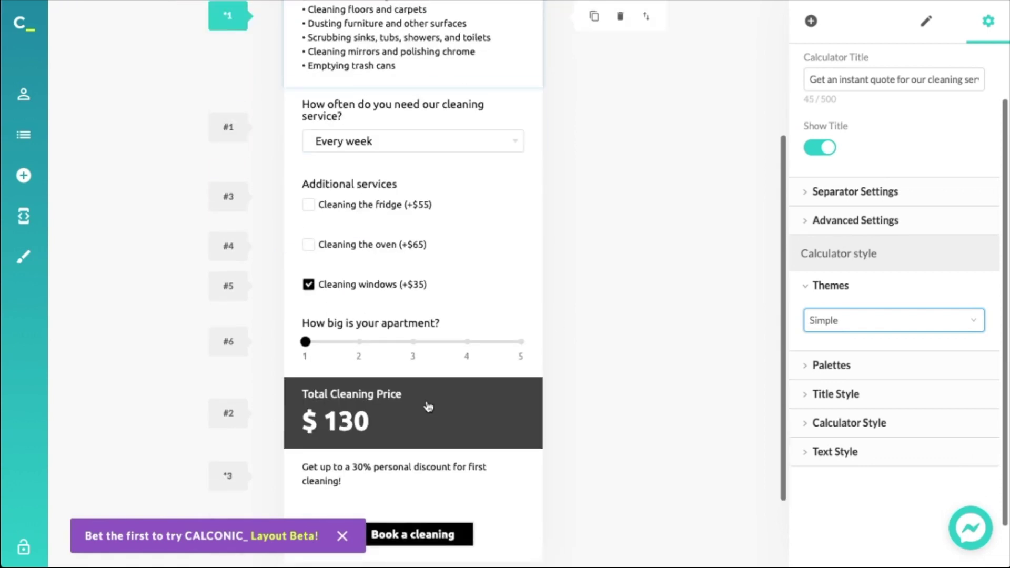
{"action": "scroll", "coordinate": [427, 406], "scroll_direction": "up", "scroll_amount": 3}
Apply the colour palette of red, dark grey, two light greys and white to the calculator and check the result.
{"action": "left_click", "coordinate": [903, 364]}
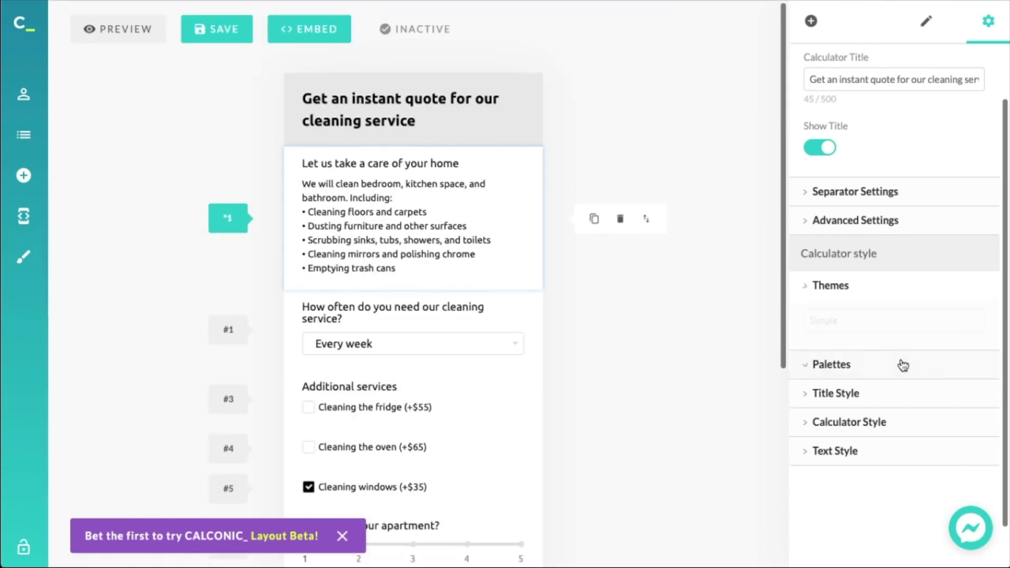
{"action": "scroll", "coordinate": [551, 368], "scroll_direction": "down", "scroll_amount": 4}
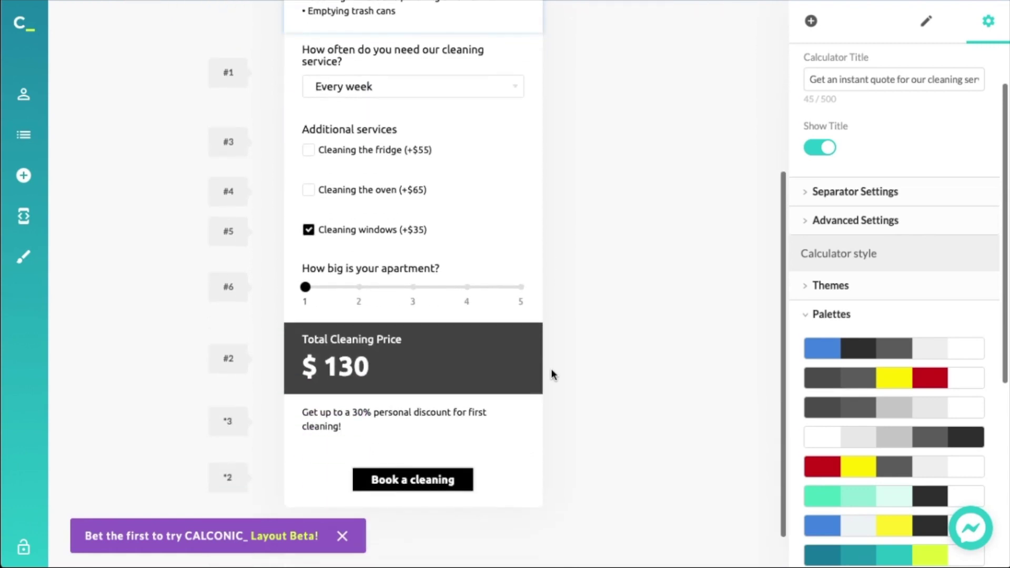
{"action": "scroll", "coordinate": [554, 298], "scroll_direction": "up", "scroll_amount": 3}
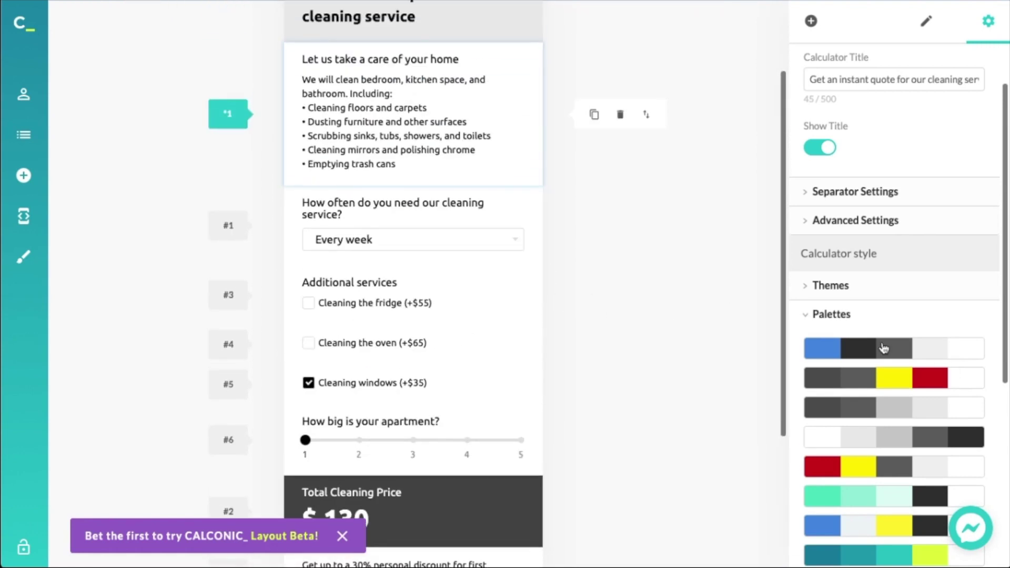
{"action": "scroll", "coordinate": [884, 348], "scroll_direction": "down", "scroll_amount": 3}
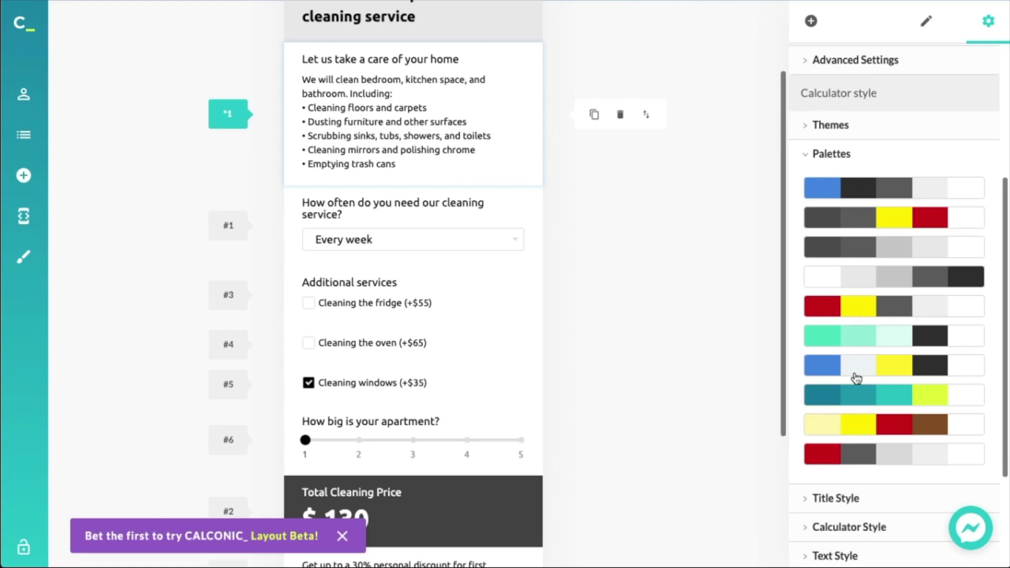
{"action": "left_click", "coordinate": [840, 463]}
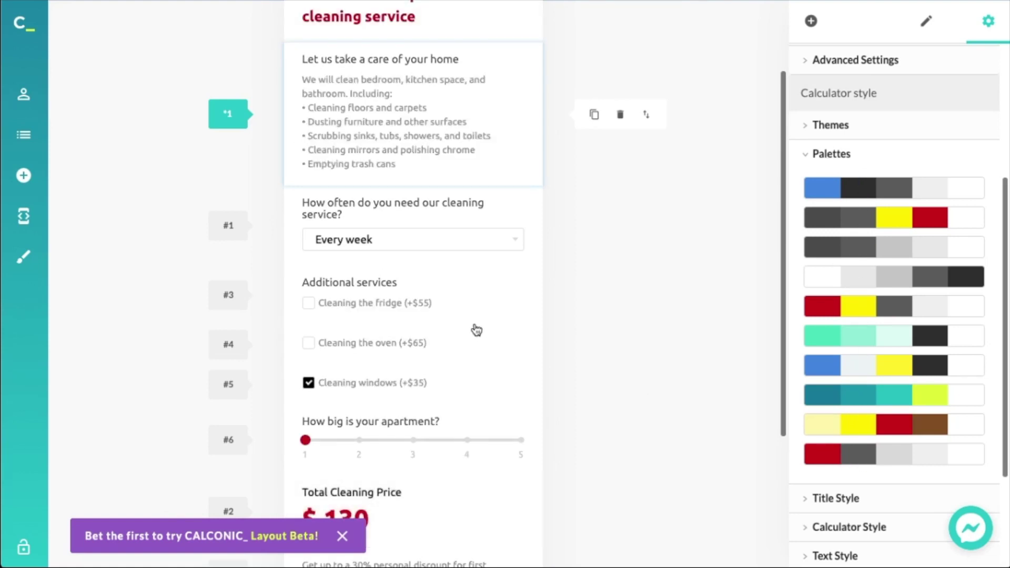
{"action": "scroll", "coordinate": [477, 330], "scroll_direction": "down", "scroll_amount": 3}
{"action": "scroll", "coordinate": [452, 387], "scroll_direction": "up", "scroll_amount": 5}
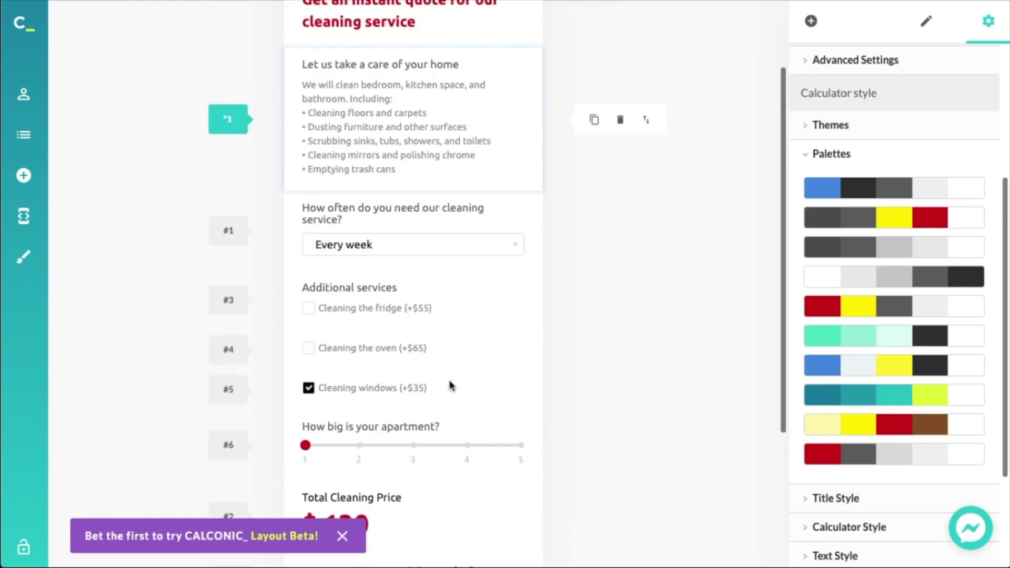